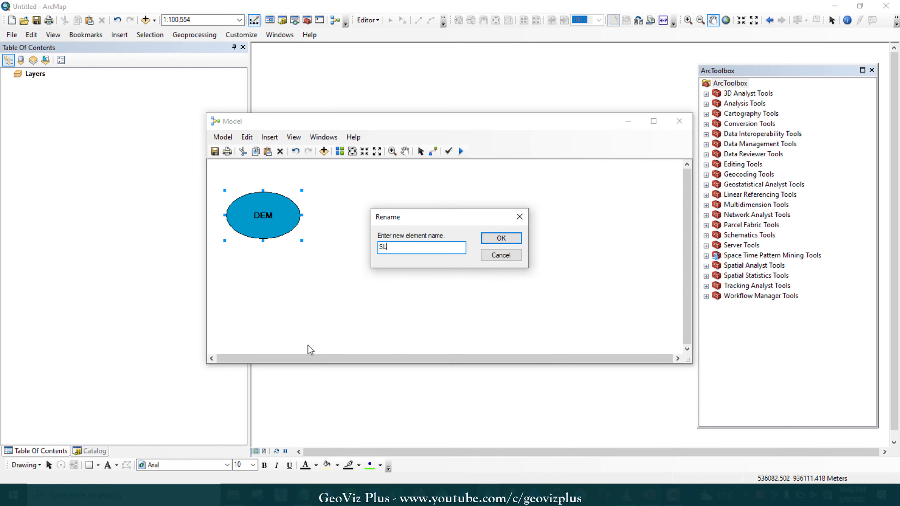
# Rename the DEM element in the model as SLOPE.
pyautogui.write('OPE')
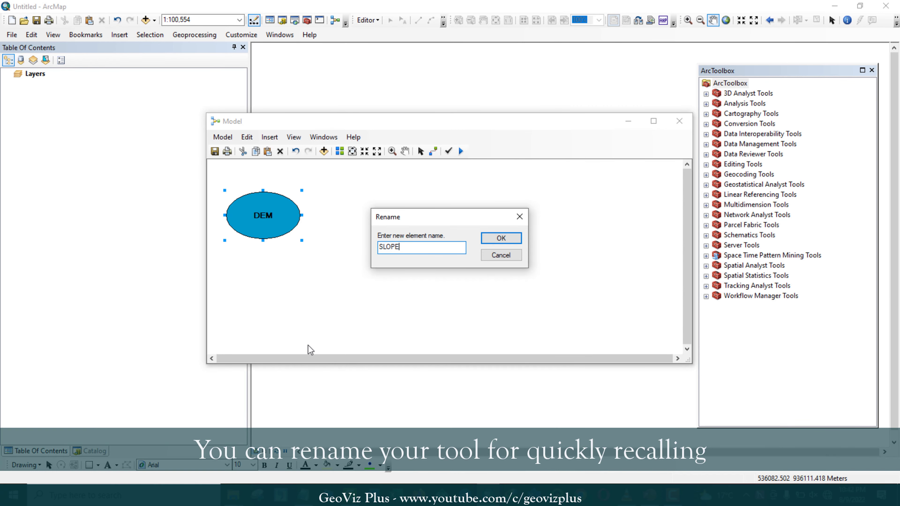
pyautogui.click(499, 238)
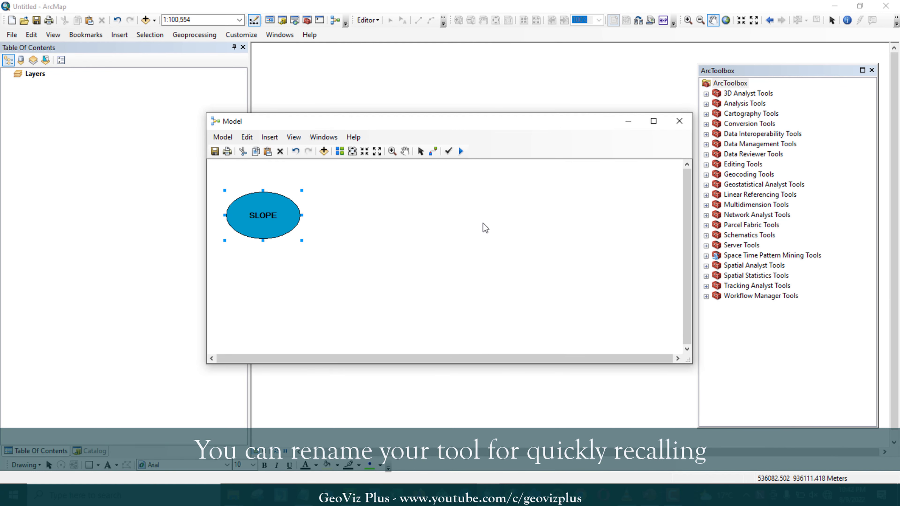
pyautogui.click(397, 243)
# Add the Reclassify tool from the Spatial Analyst Reclass toolset to the model, beside the SLOPE element.
pyautogui.moveTo(390, 128); pyautogui.dragTo(284, 114)
pyautogui.click(706, 275)
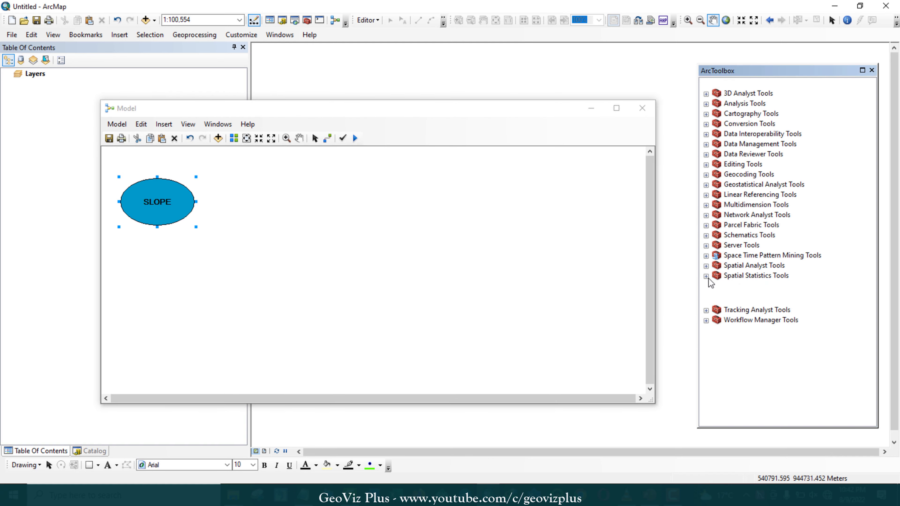
pyautogui.click(706, 276)
pyautogui.click(706, 265)
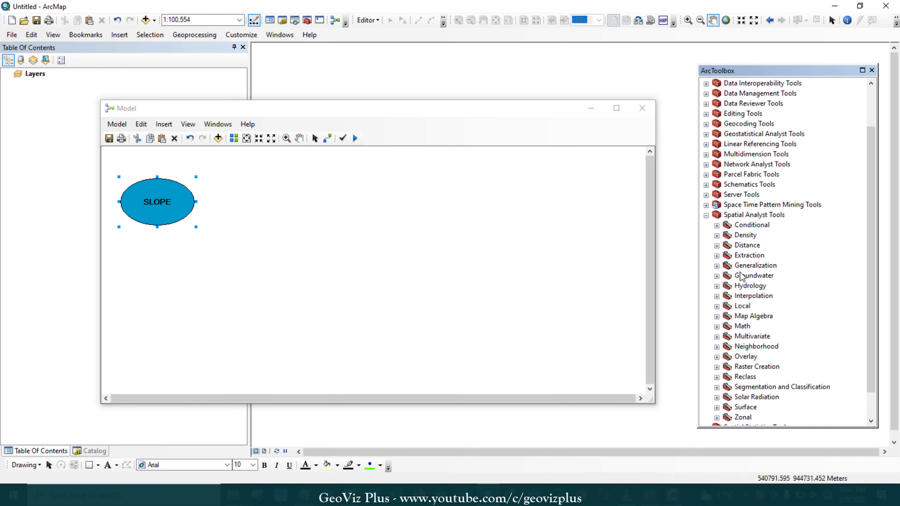
pyautogui.scroll(-1, 743, 276)
pyautogui.click(717, 347)
pyautogui.scroll(-2, 765, 320)
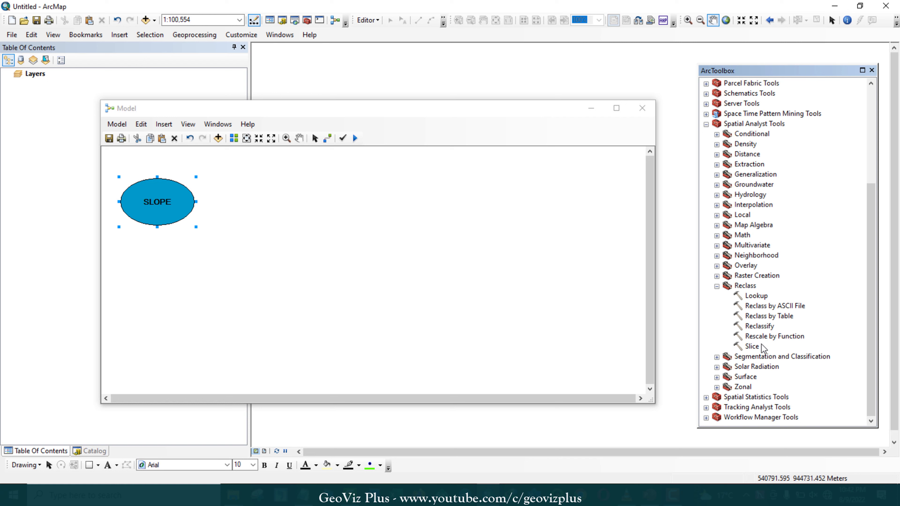
pyautogui.moveTo(762, 327); pyautogui.dragTo(303, 207)
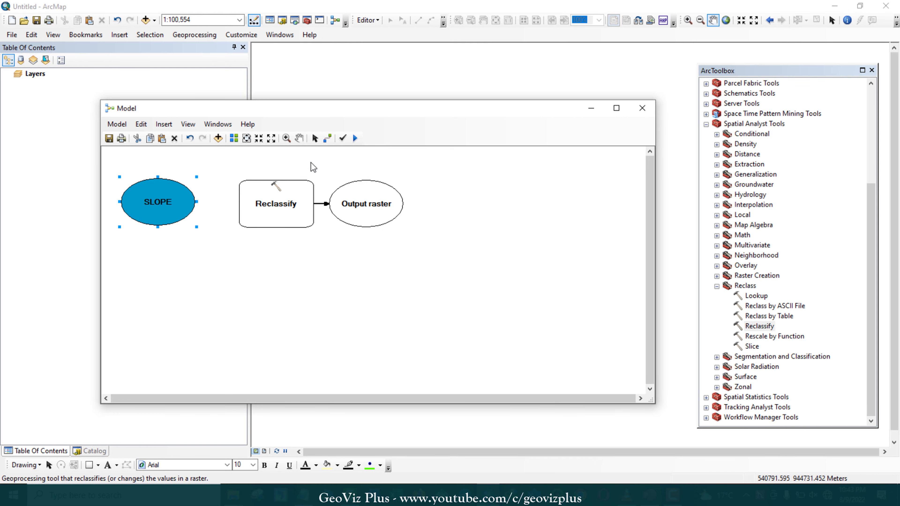
# Connect the SLOPE element to the Reclassify tool as its input raster.
pyautogui.click(328, 139)
pyautogui.moveTo(215, 202); pyautogui.dragTo(242, 203)
pyautogui.click(289, 208)
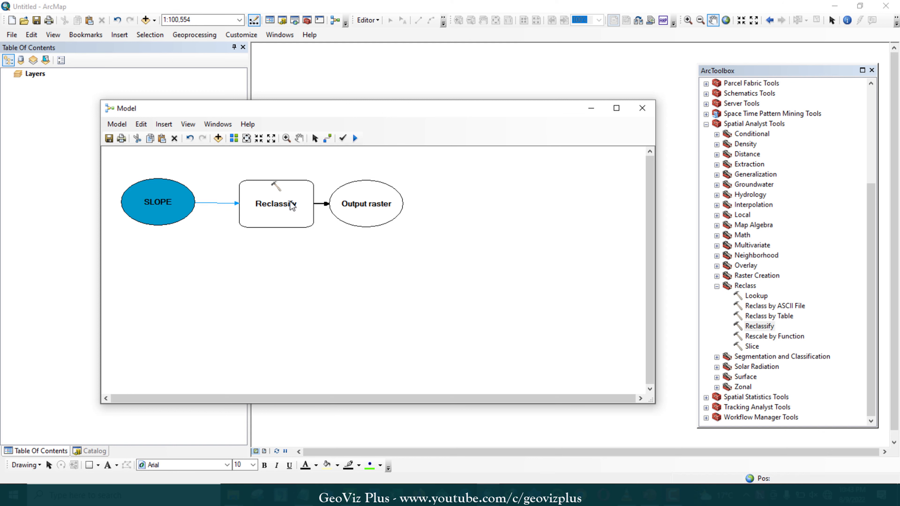
# Classify the SLOPE values in Reclassify into 4 classes, setting the first three break values to 3, 10 and 15.
pyautogui.doubleClick(287, 204)
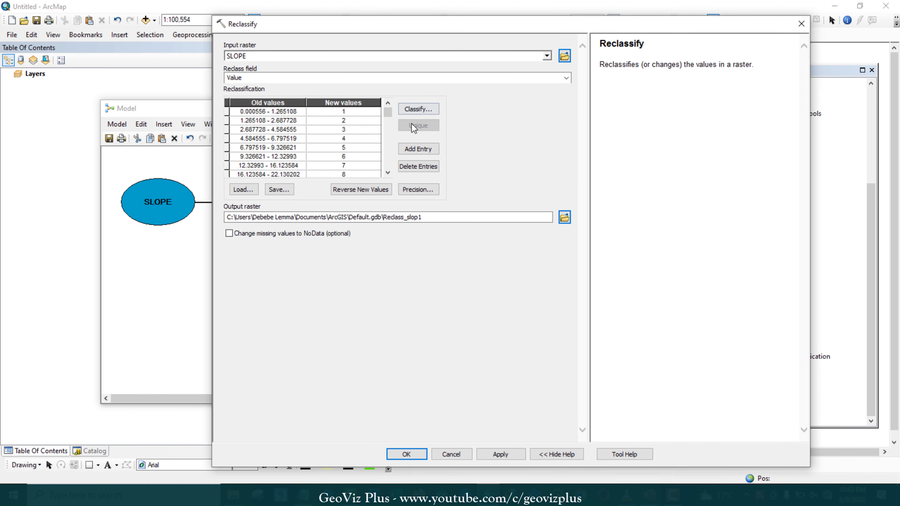
pyautogui.click(419, 109)
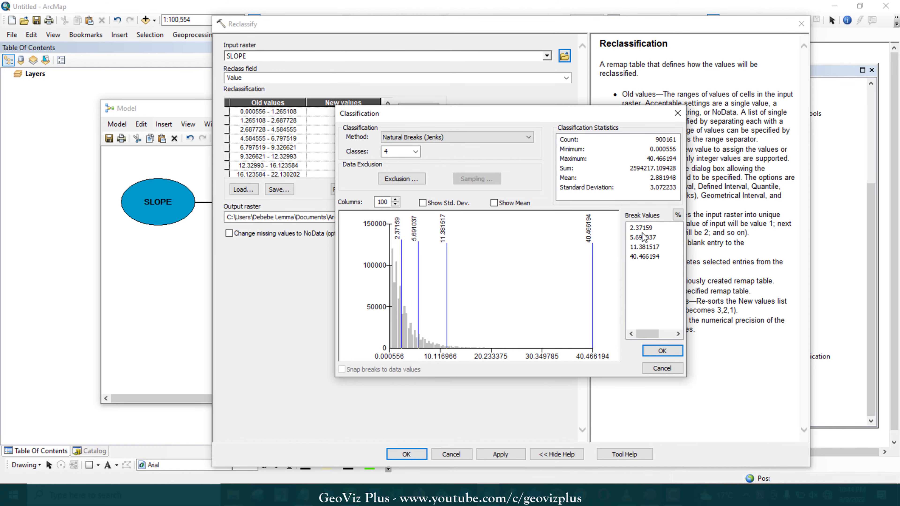
pyautogui.click(644, 229)
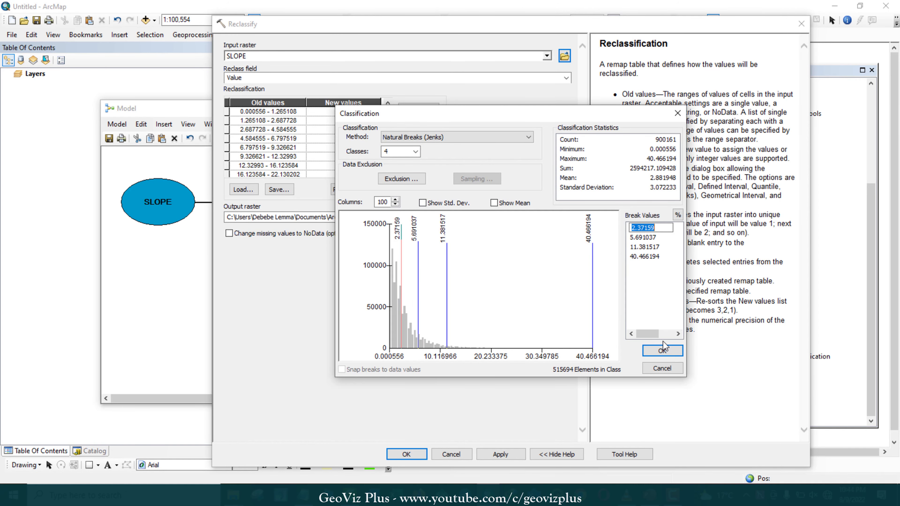
pyautogui.write('3')
pyautogui.click(655, 497)
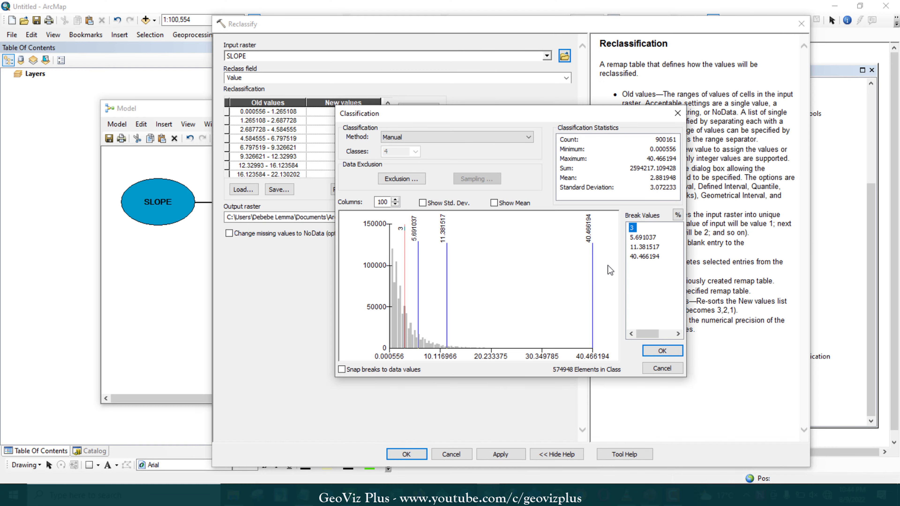
pyautogui.click(638, 238)
pyautogui.write('10')
pyautogui.press('Return')
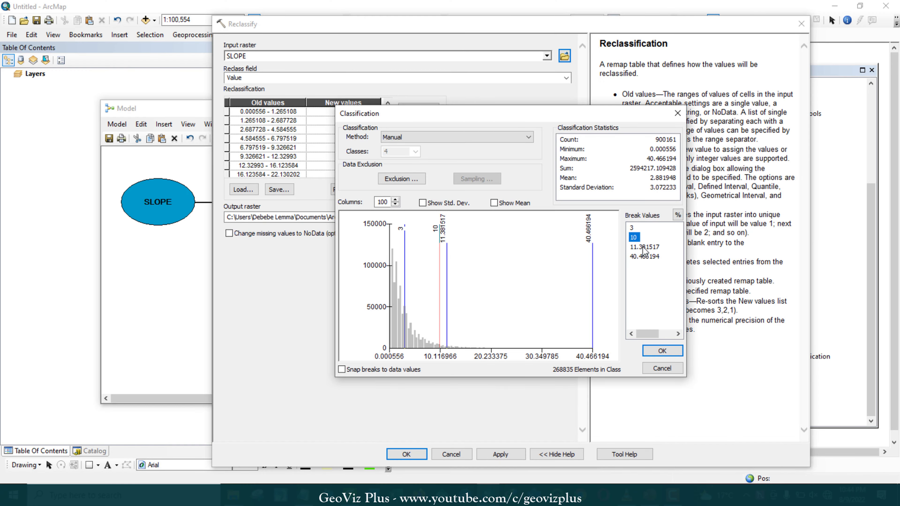
pyautogui.click(645, 247)
pyautogui.write('15')
pyautogui.press('Return')
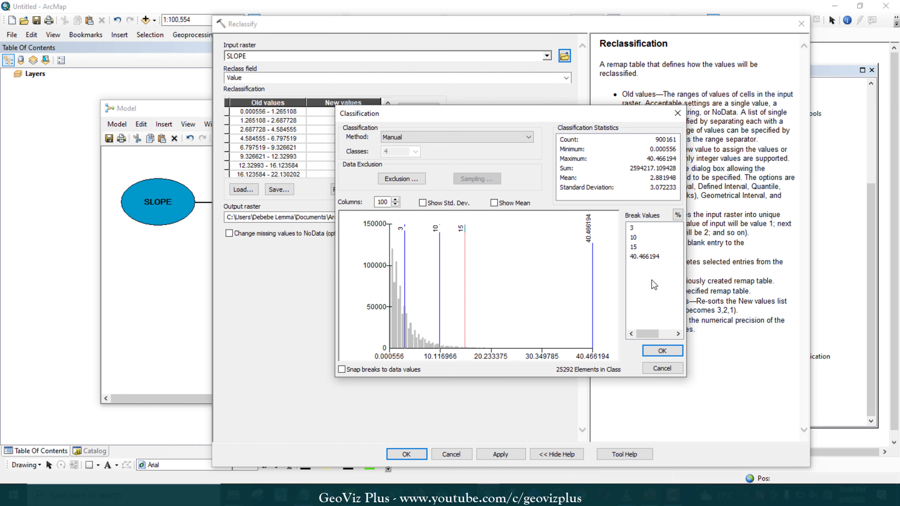
pyautogui.click(662, 350)
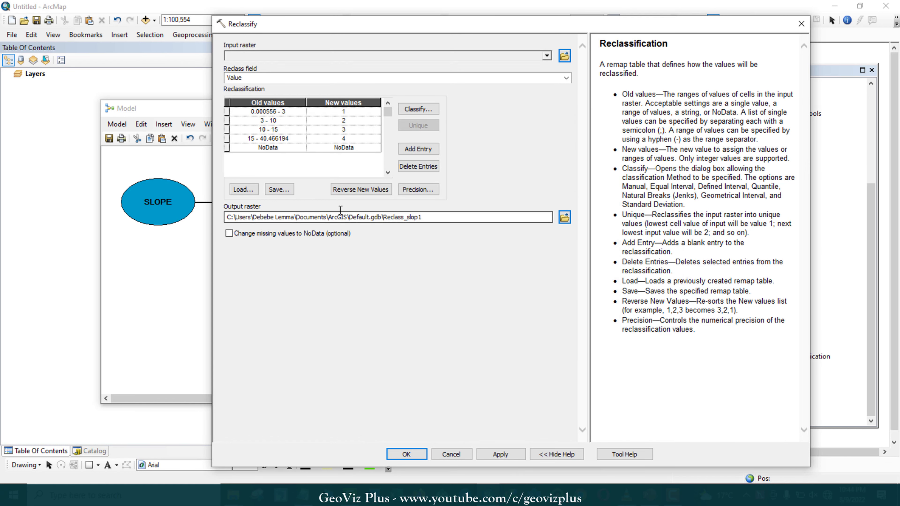
# Set the Reclassify output raster to SL_CLASS in the OUTPUTS folder and accept the tool settings.
pyautogui.click(564, 217)
pyautogui.write('SL_')
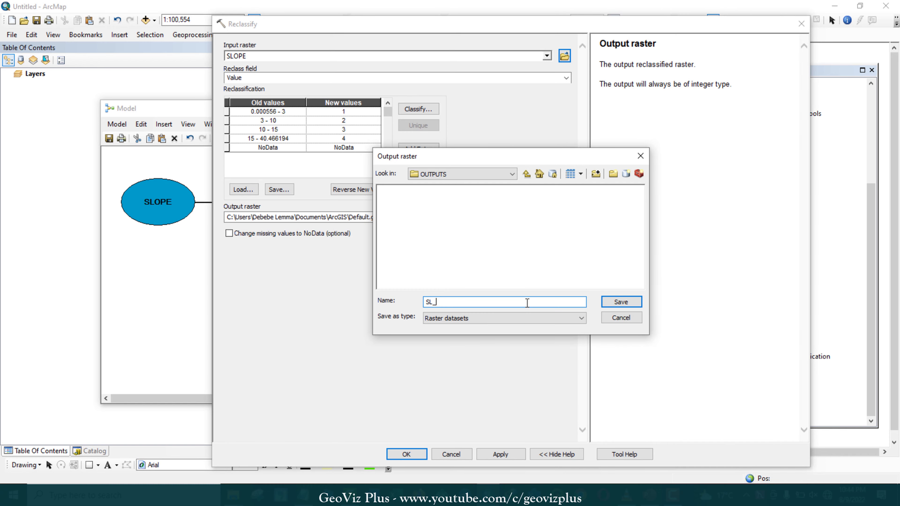
pyautogui.write('CLASS')
pyautogui.press('Return')
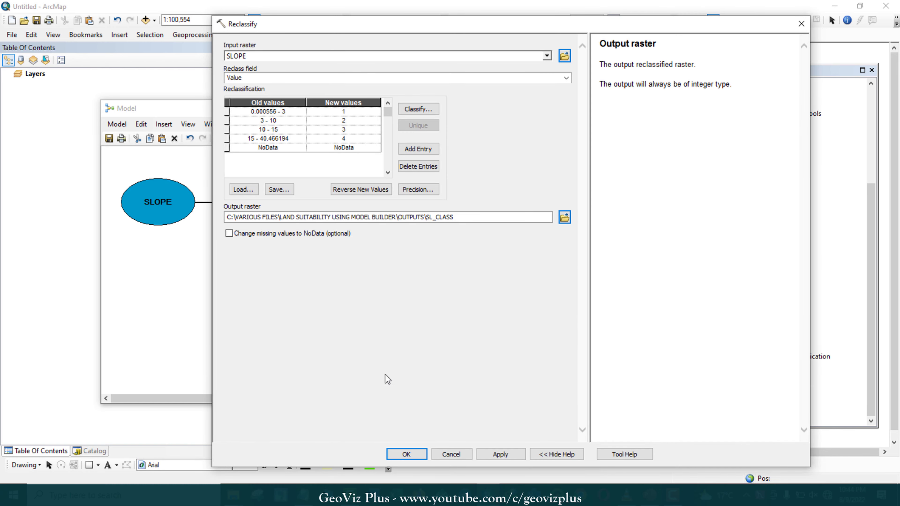
pyautogui.click(411, 455)
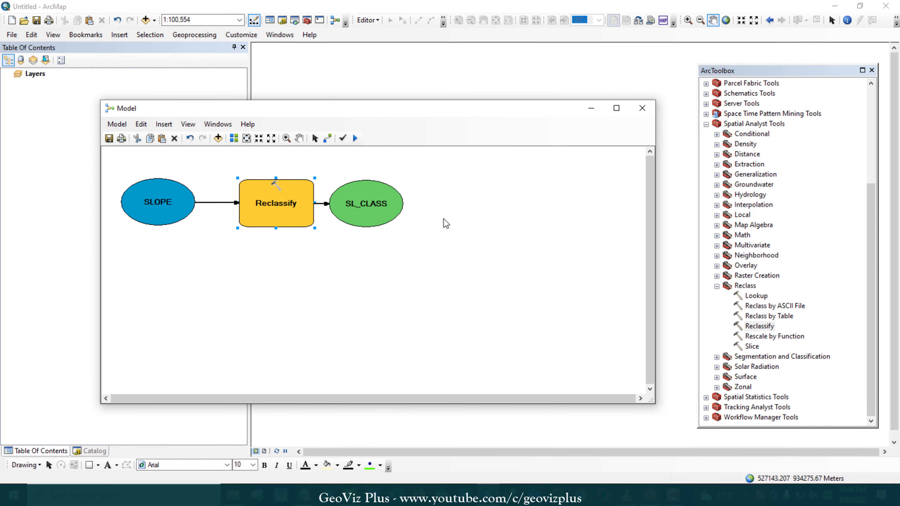
# Move the SL_CLASS element slightly farther from Reclassify and run the model.
pyautogui.moveTo(378, 203); pyautogui.dragTo(401, 202)
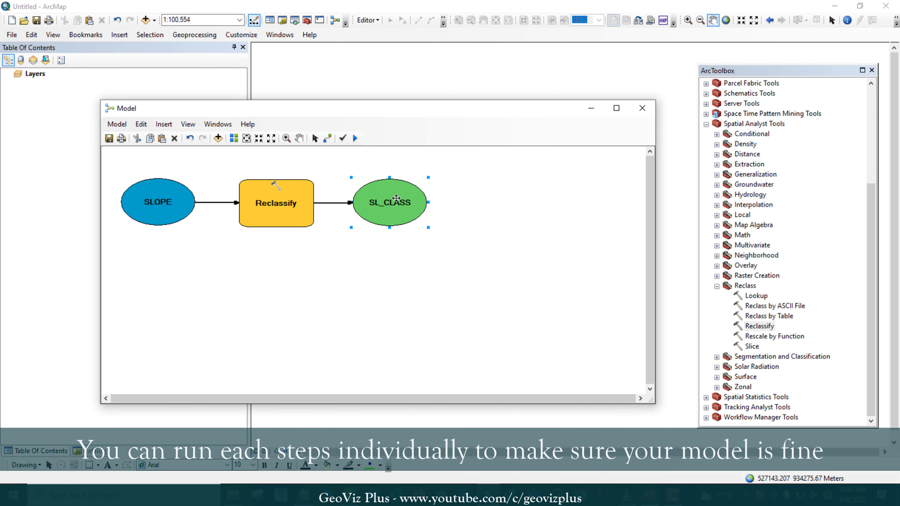
pyautogui.click(355, 138)
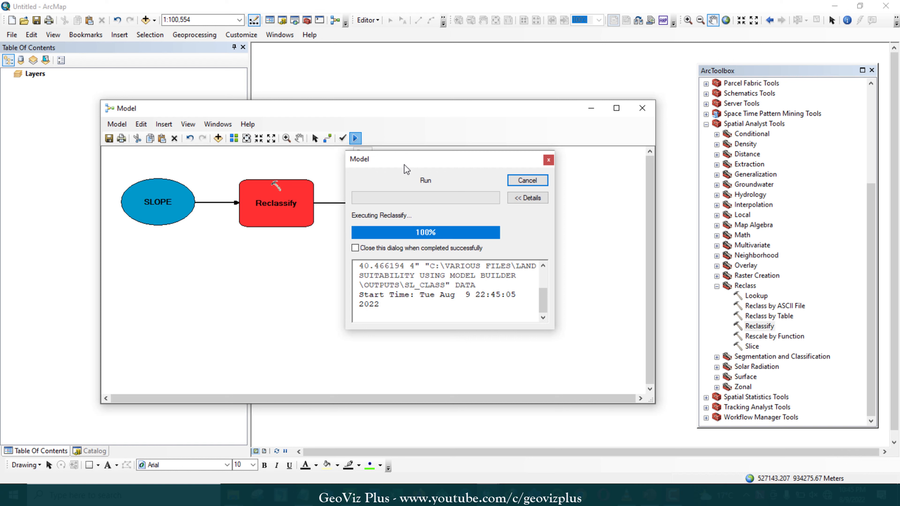
pyautogui.moveTo(447, 165); pyautogui.dragTo(482, 254)
pyautogui.click(564, 266)
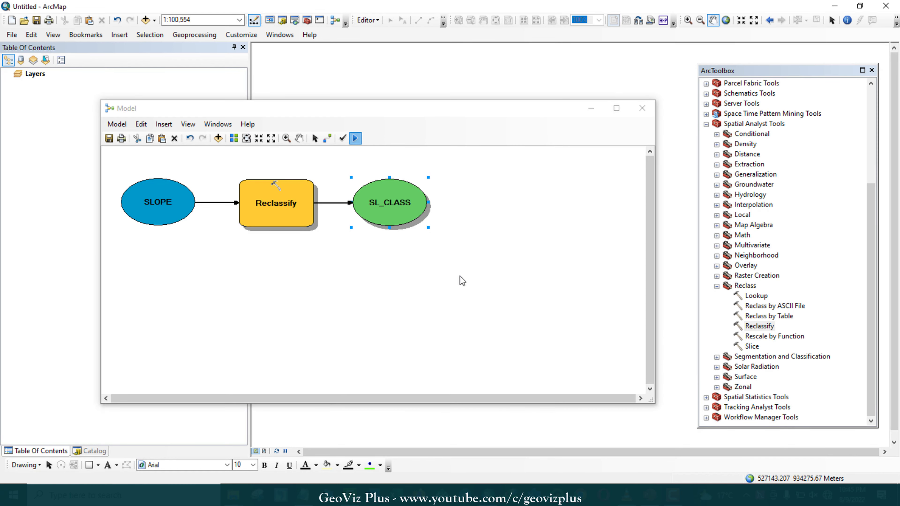
# Save the model in Toolbox.tbx under the name Suitability_Model.
pyautogui.click(118, 127)
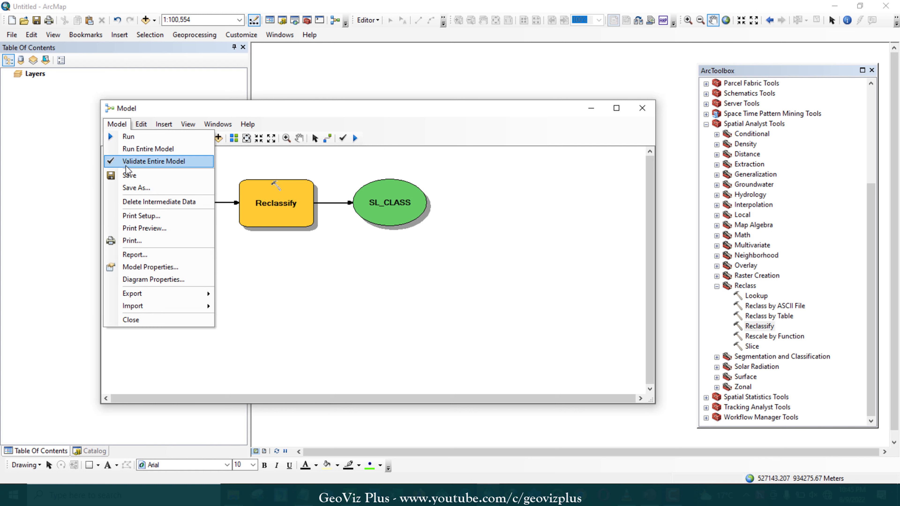
pyautogui.click(128, 188)
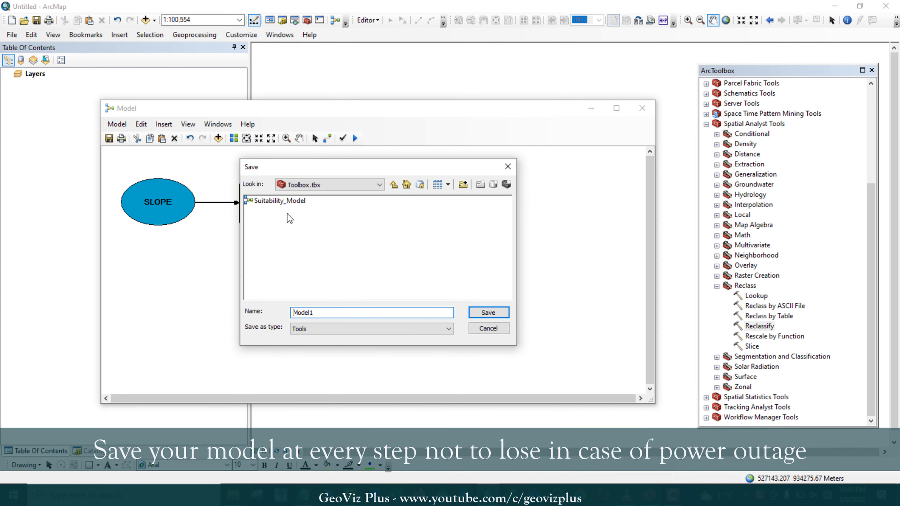
pyautogui.click(285, 201)
pyautogui.press('Return')
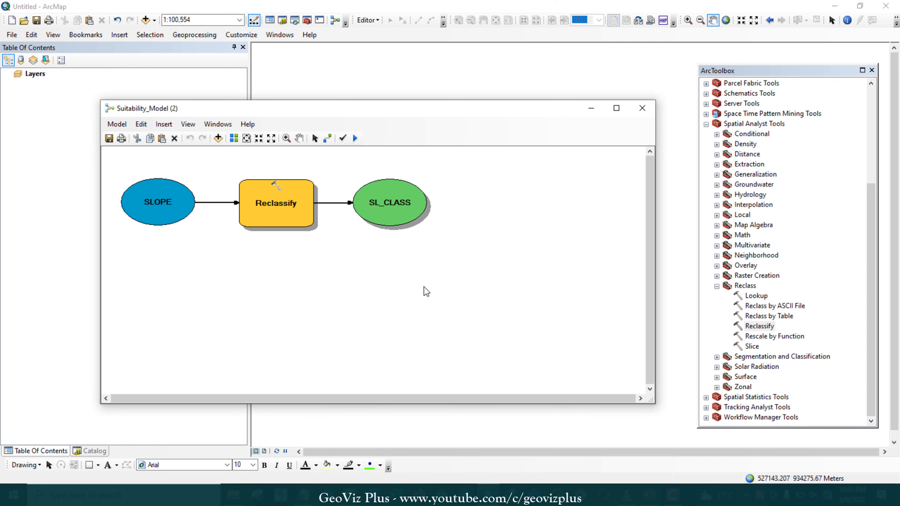
# Add the Rivers.shp data to the model and place it below the SLOPE element.
pyautogui.click(164, 124)
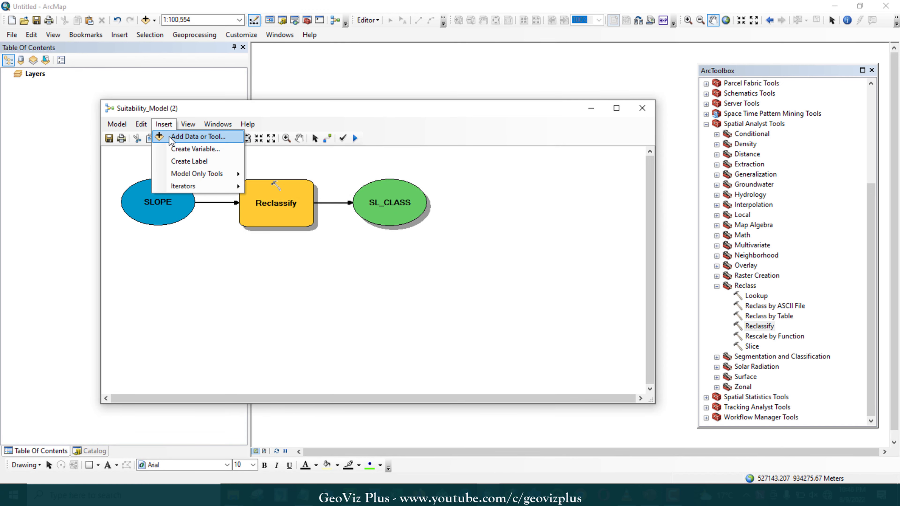
pyautogui.click(184, 136)
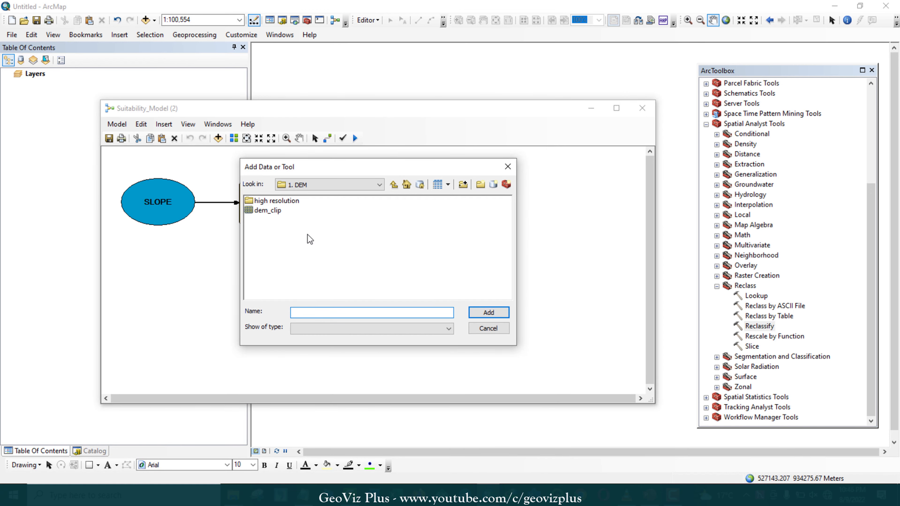
pyautogui.click(394, 185)
pyautogui.doubleClick(267, 215)
pyautogui.doubleClick(270, 201)
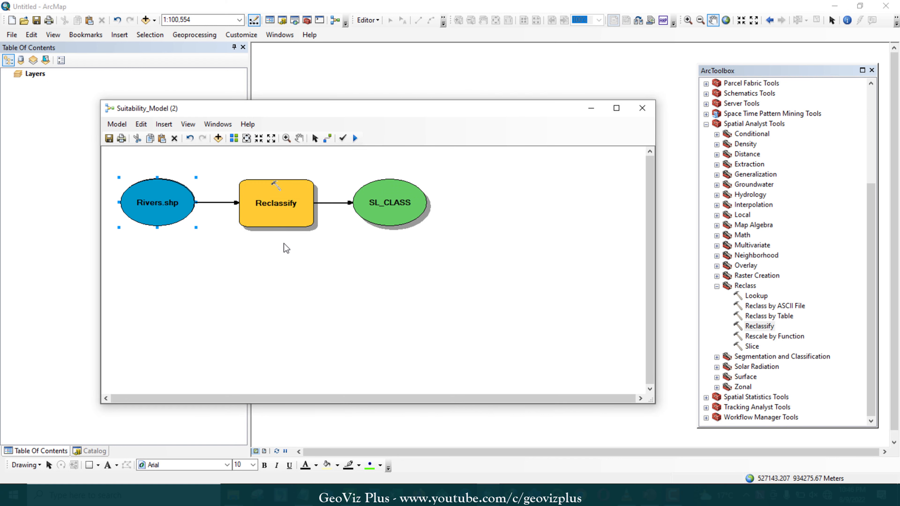
pyautogui.moveTo(162, 210); pyautogui.dragTo(165, 286)
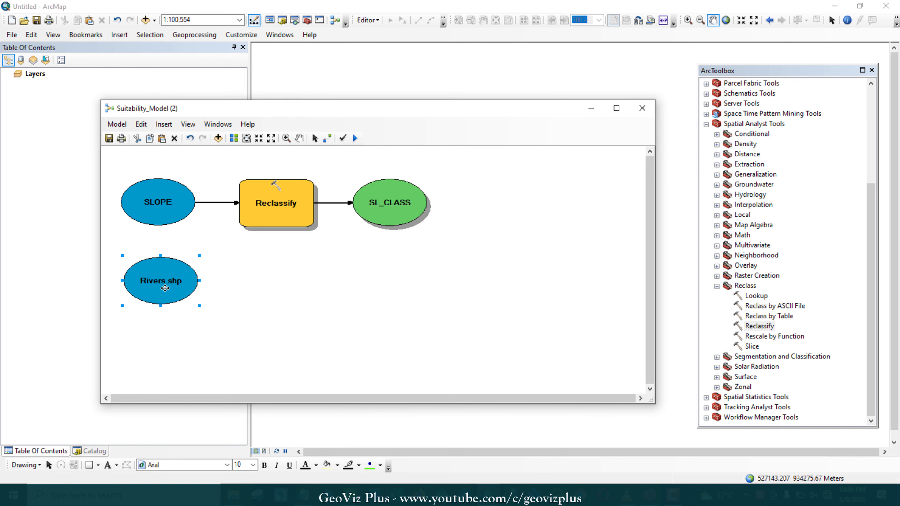
# Rename the Rivers.shp element as RIVER.
pyautogui.rightClick(167, 286)
pyautogui.click(199, 415)
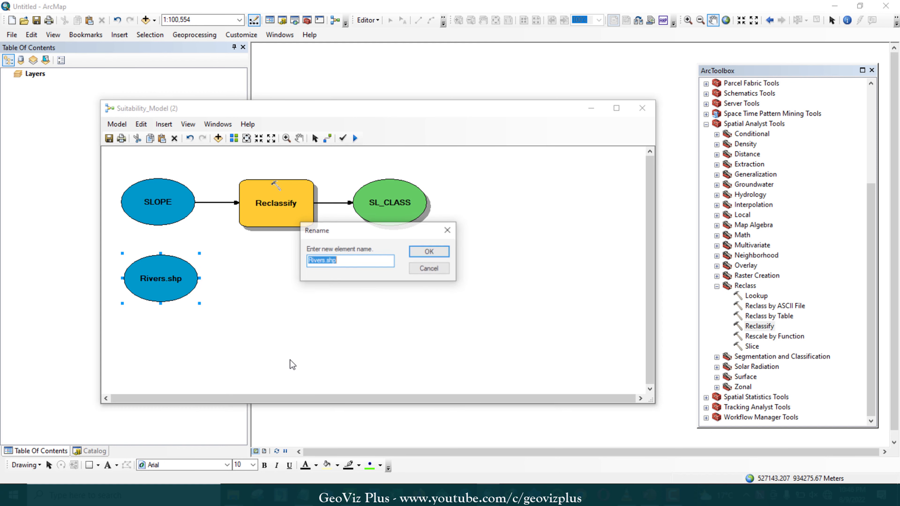
pyautogui.write('RIVER')
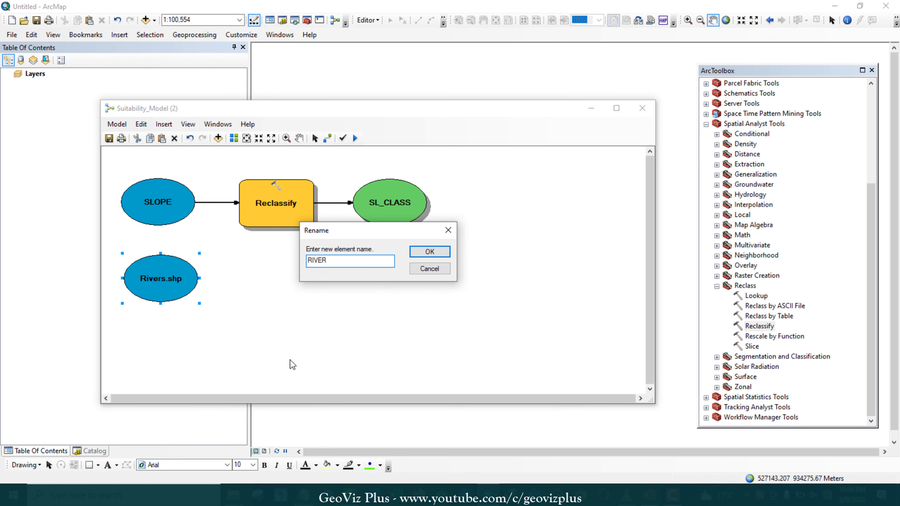
pyautogui.click(430, 252)
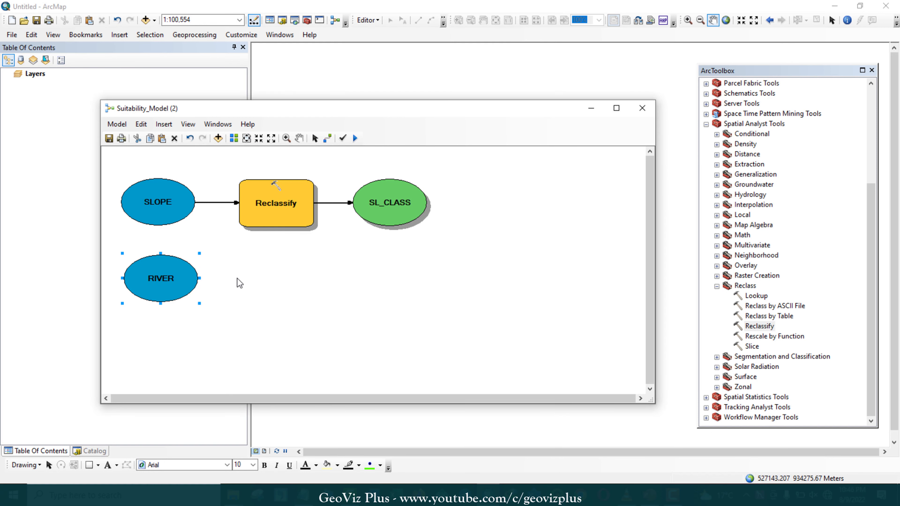
# Add the Multiple Ring Buffer tool from the Analysis Proximity toolset to the model, beside the RIVER element.
pyautogui.scroll(5, 744, 159)
pyautogui.click(707, 103)
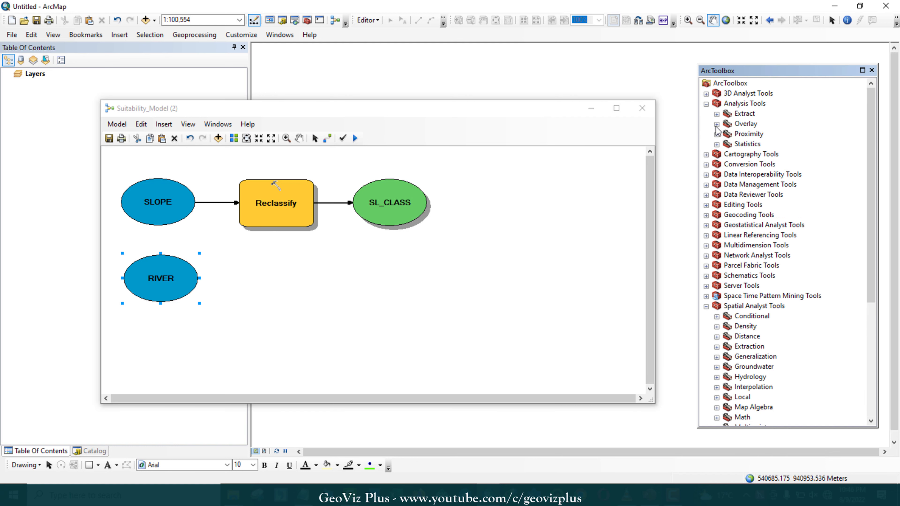
pyautogui.click(717, 134)
pyautogui.moveTo(764, 188); pyautogui.dragTo(303, 280)
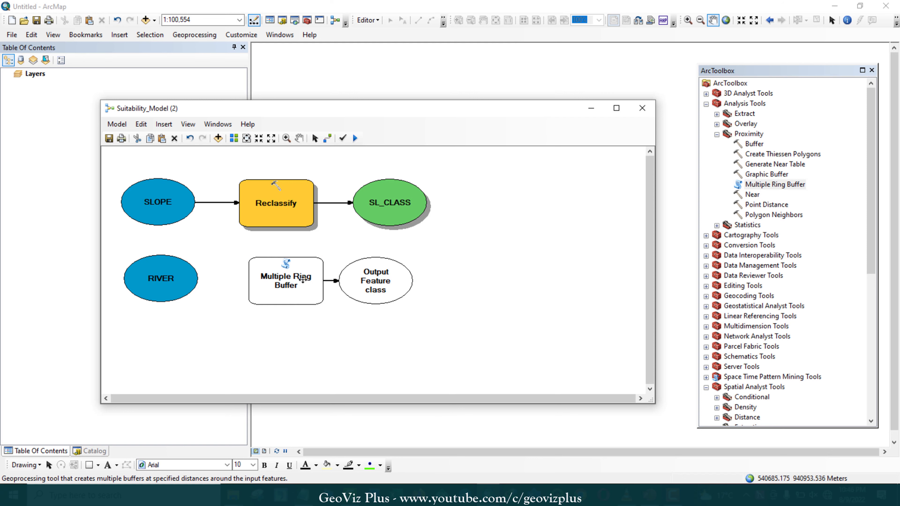
# Connect the RIVER element to the Multiple Ring Buffer tool as its Input Features.
pyautogui.click(327, 139)
pyautogui.moveTo(183, 280); pyautogui.dragTo(278, 280)
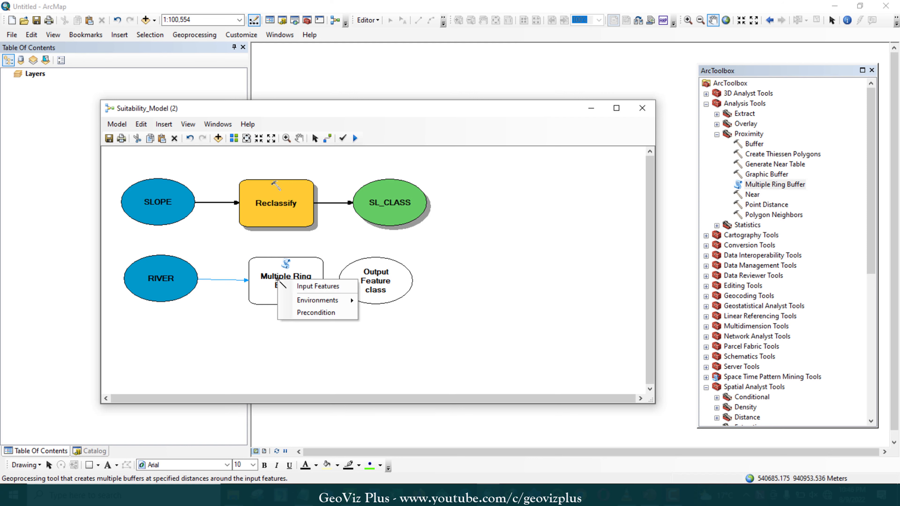
pyautogui.click(295, 286)
# Check the river proximity criteria table, and set the Multiple Ring Buffer output feature class to RIVER_5_CL in the OUTPUTS folder.
pyautogui.click(311, 332)
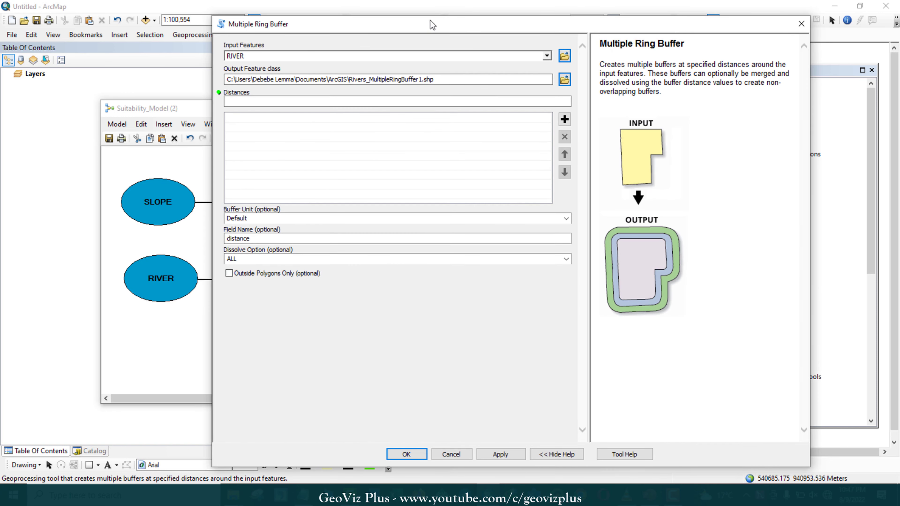
pyautogui.hotkey('alt', 'Tab')
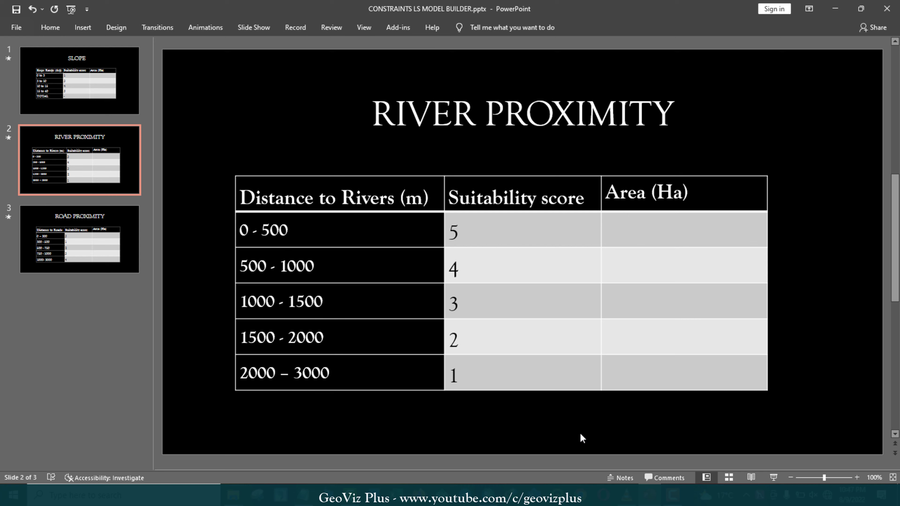
pyautogui.hotkey('alt', 'Tab')
pyautogui.click(542, 93)
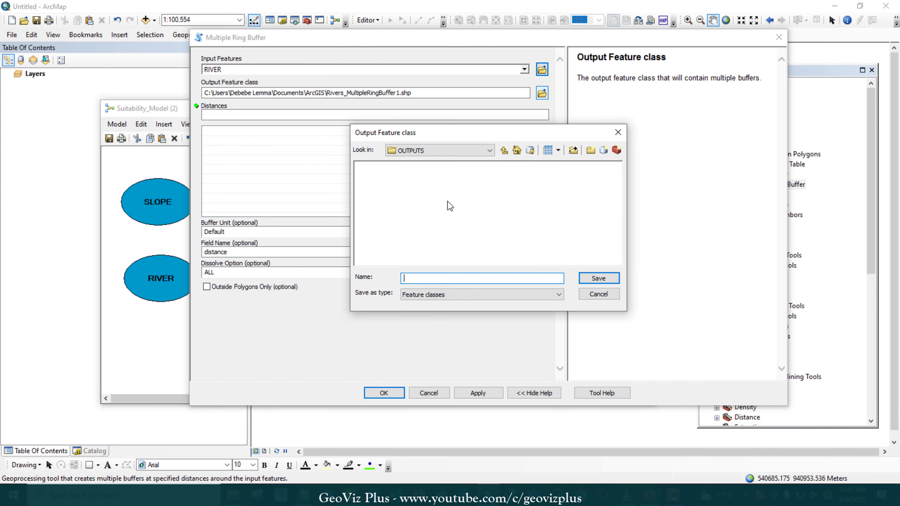
pyautogui.write('RIVER_5_CL')
pyautogui.press('Return')
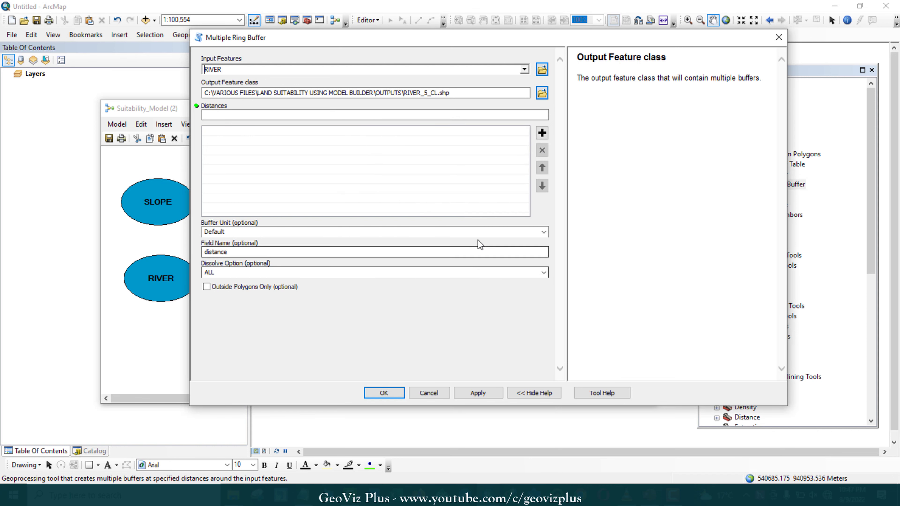
# Set the buffer unit of the Multiple Ring Buffer tool to Meters.
pyautogui.click(541, 115)
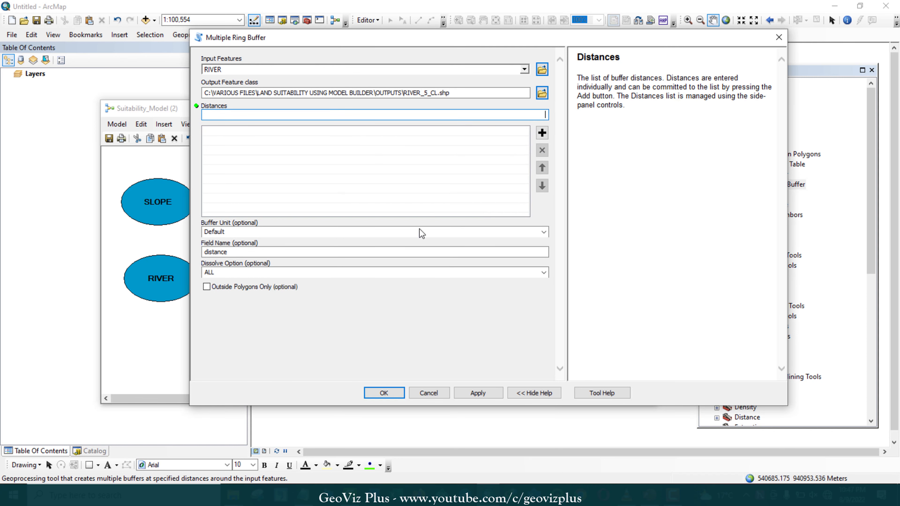
pyautogui.click(403, 253)
pyautogui.click(546, 235)
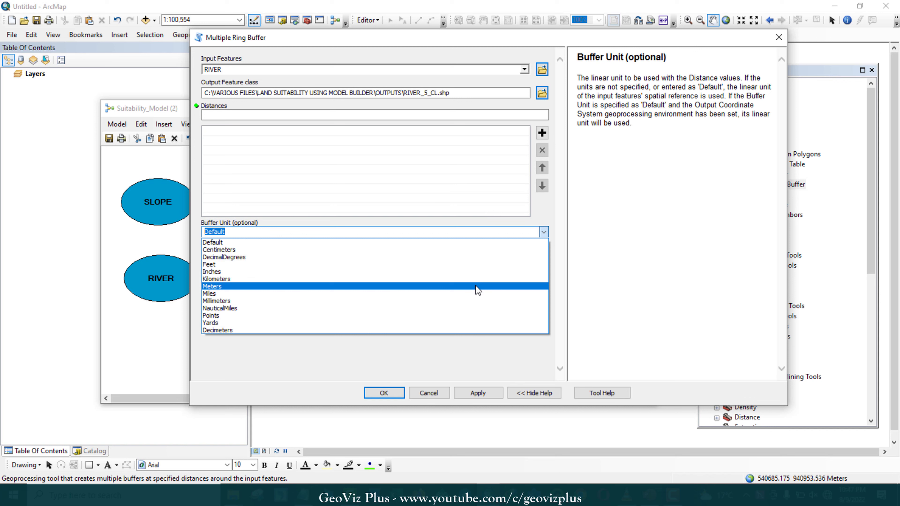
pyautogui.click(475, 286)
# Add buffer distances of 500, 1000, 1500, 2000 and 2500, accept the tool settings and move the output element slightly away from the tool.
pyautogui.click(538, 115)
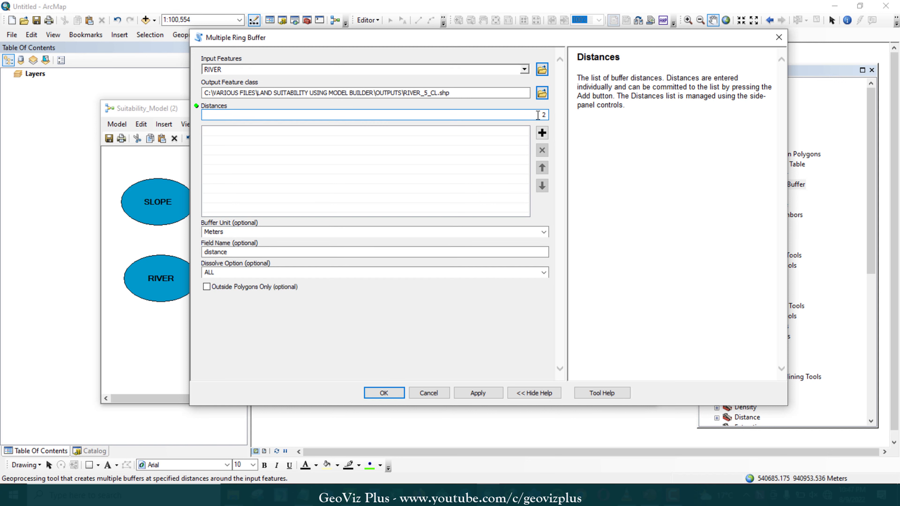
pyautogui.write('500')
pyautogui.click(542, 132)
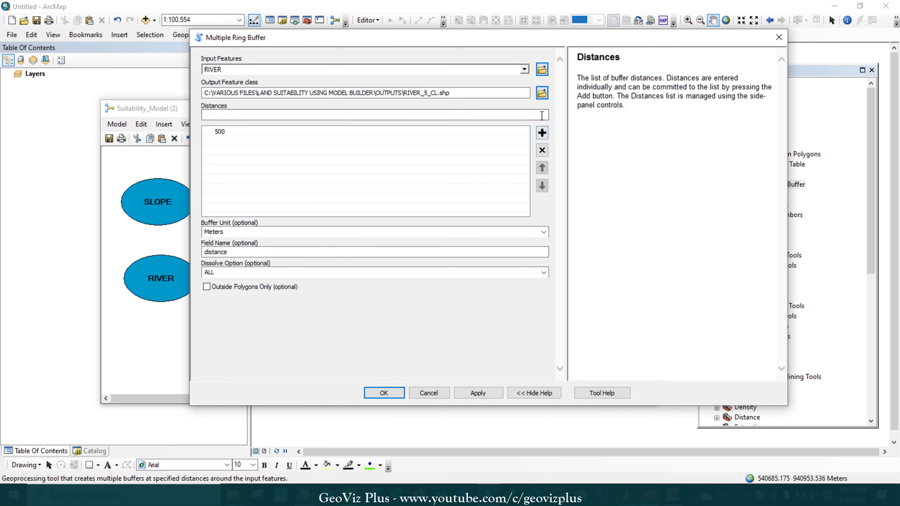
pyautogui.write('1000')
pyautogui.click(541, 132)
pyautogui.click(545, 114)
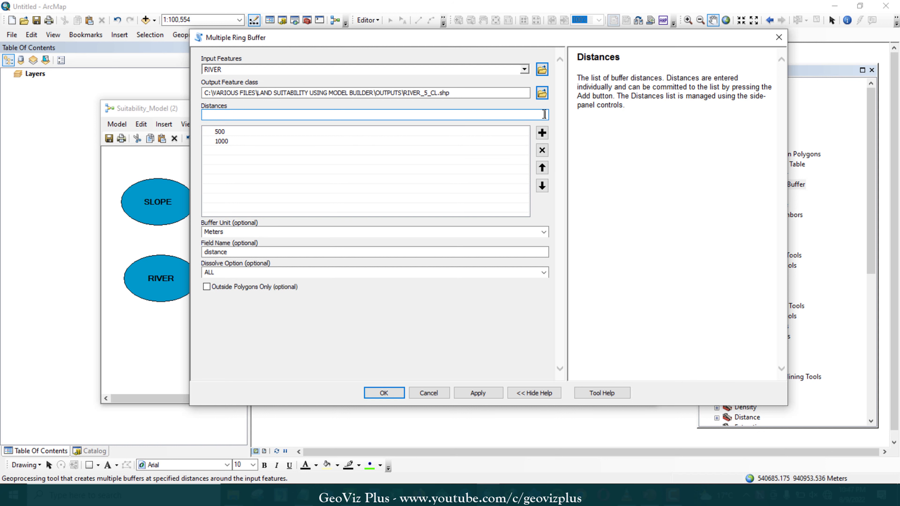
pyautogui.click(542, 133)
pyautogui.write('2000')
pyautogui.click(542, 133)
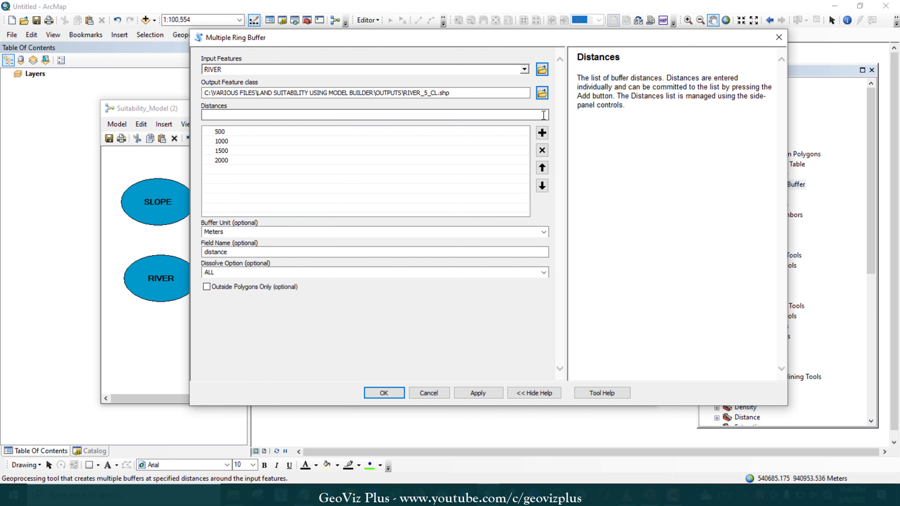
pyautogui.click(541, 133)
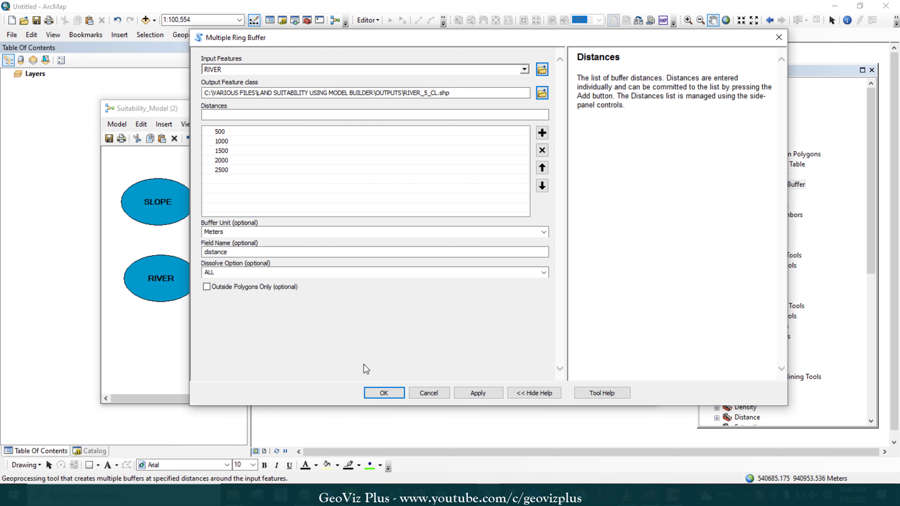
pyautogui.click(384, 392)
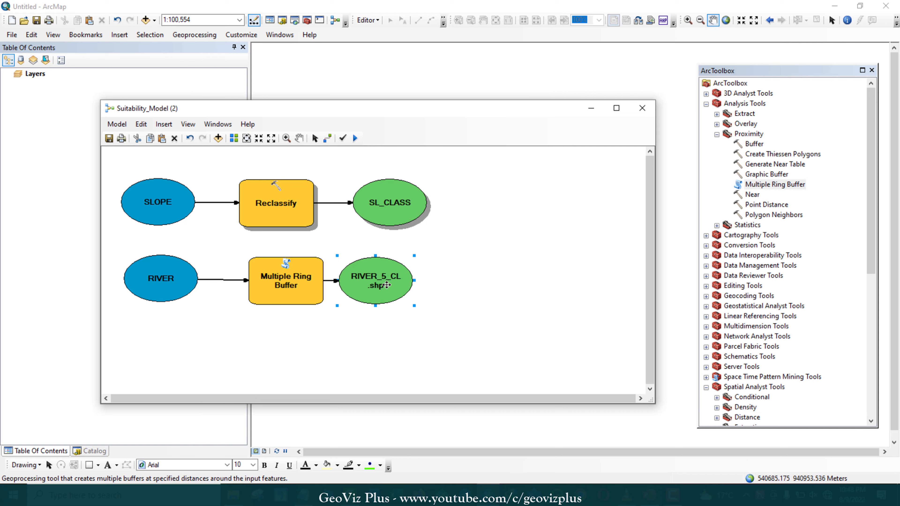
pyautogui.moveTo(387, 285); pyautogui.dragTo(397, 285)
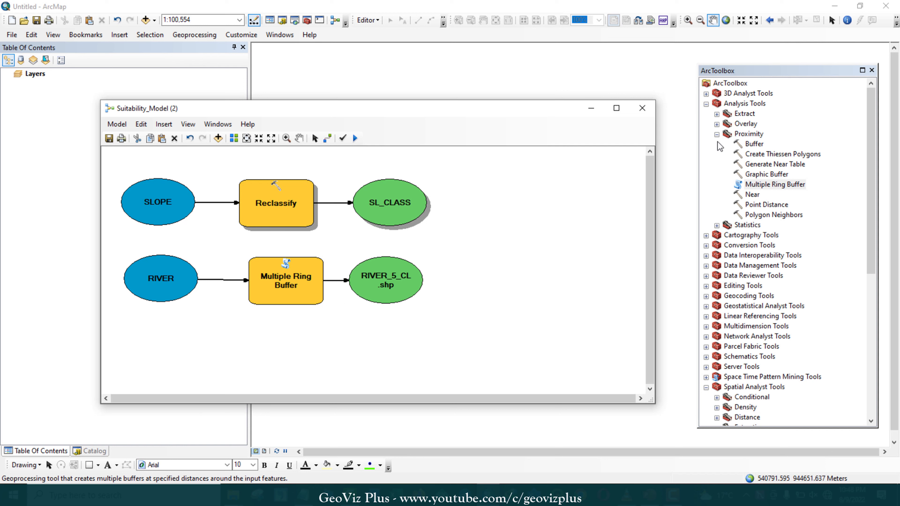
# Add the Feature to Raster tool from the Conversion To Raster toolset to the model, beside the RIVER_5_CL.shp element.
pyautogui.click(717, 134)
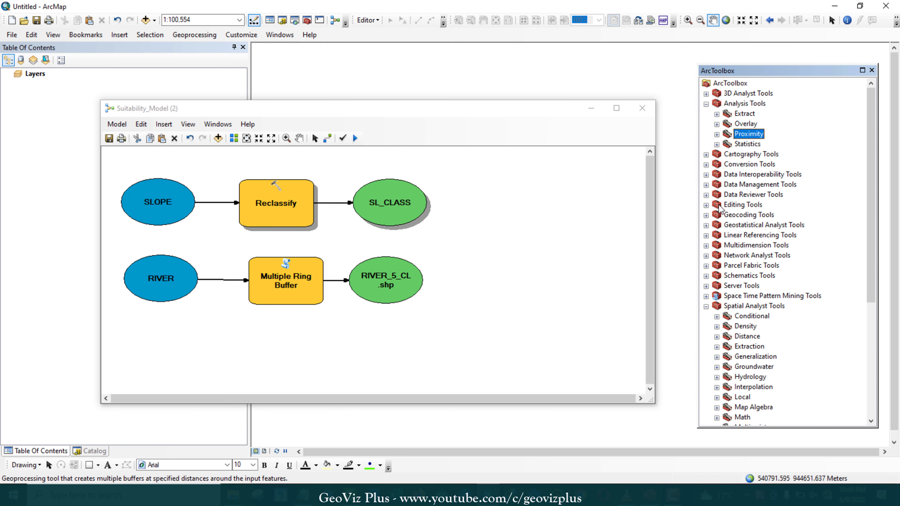
pyautogui.click(706, 164)
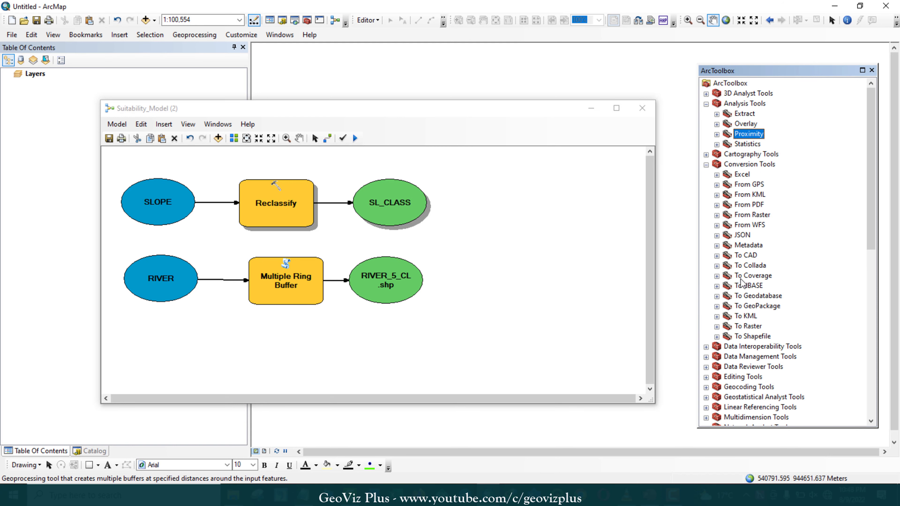
pyautogui.click(716, 327)
pyautogui.scroll(-2, 765, 346)
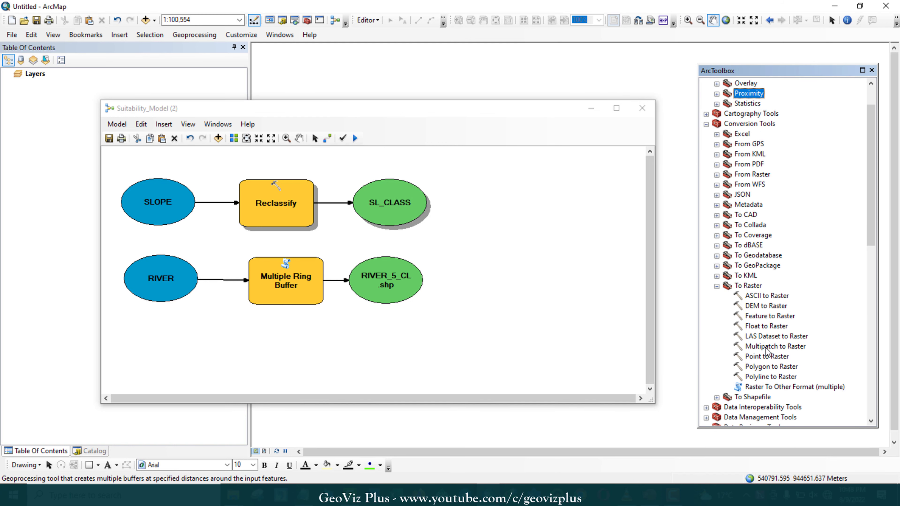
pyautogui.click(765, 316)
pyautogui.doubleClick(766, 316)
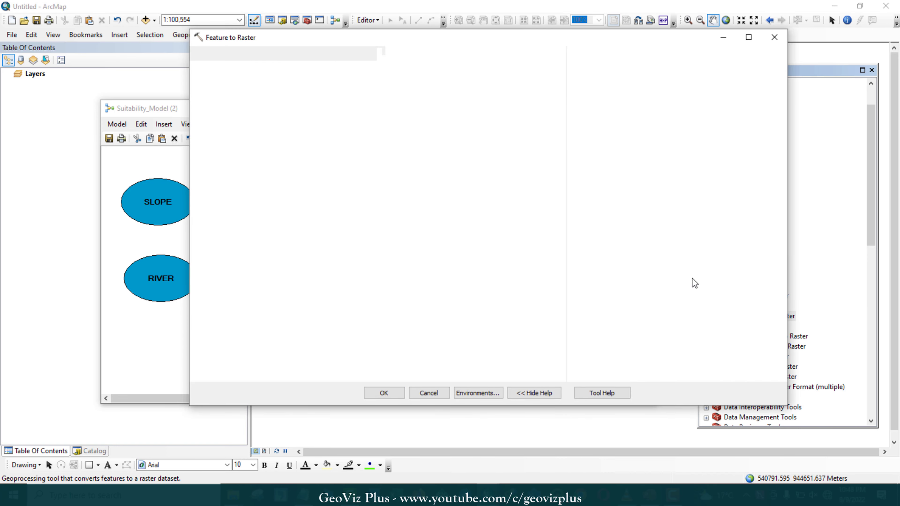
pyautogui.click(773, 34)
pyautogui.moveTo(777, 318); pyautogui.dragTo(501, 286)
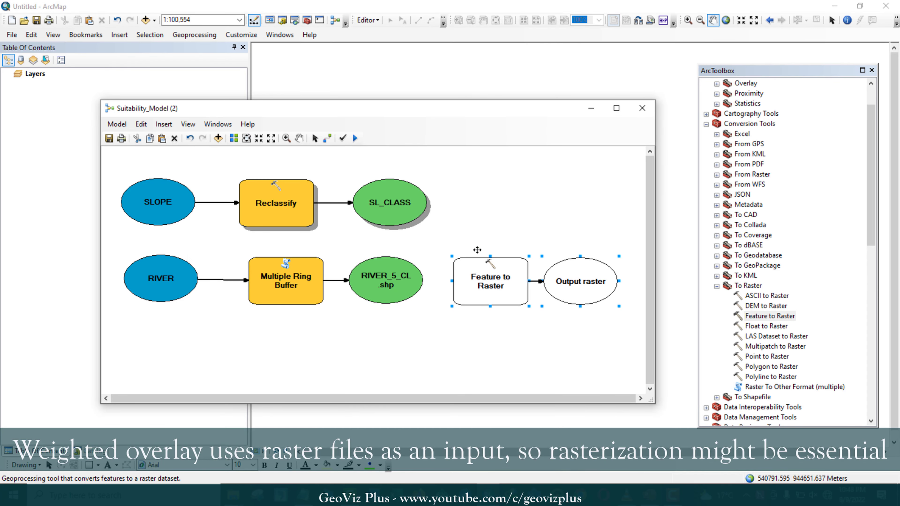
# Connect the RIVER_5_CL.shp element to the Feature to Raster tool as its input features.
pyautogui.click(327, 139)
pyautogui.moveTo(417, 279); pyautogui.dragTo(458, 281)
pyautogui.click(494, 288)
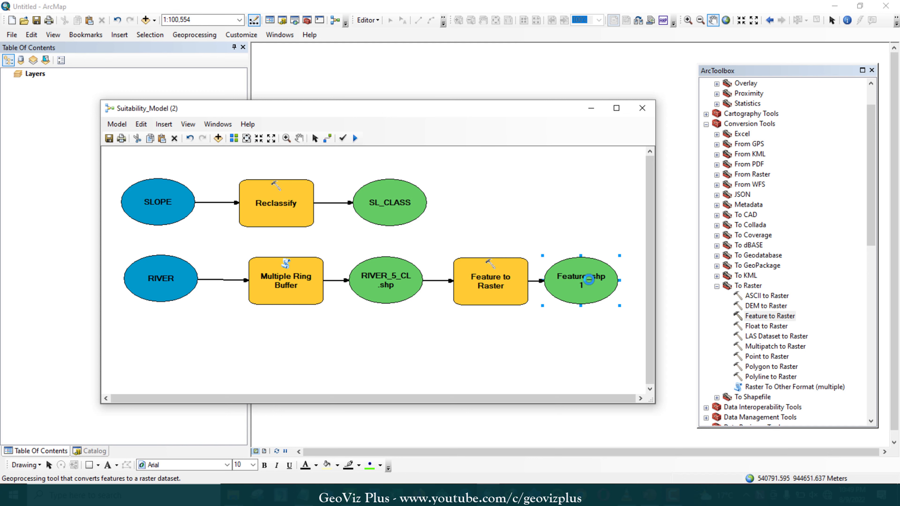
# Set the Feature to Raster output to RIVER_5 in the OUTPUTS folder and run the model.
pyautogui.doubleClick(589, 279)
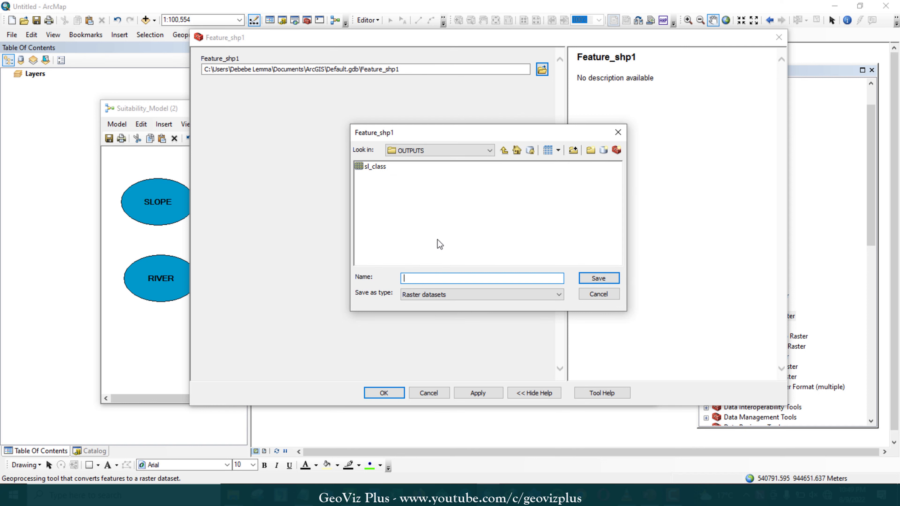
pyautogui.write('RIVER_5')
pyautogui.press('Return')
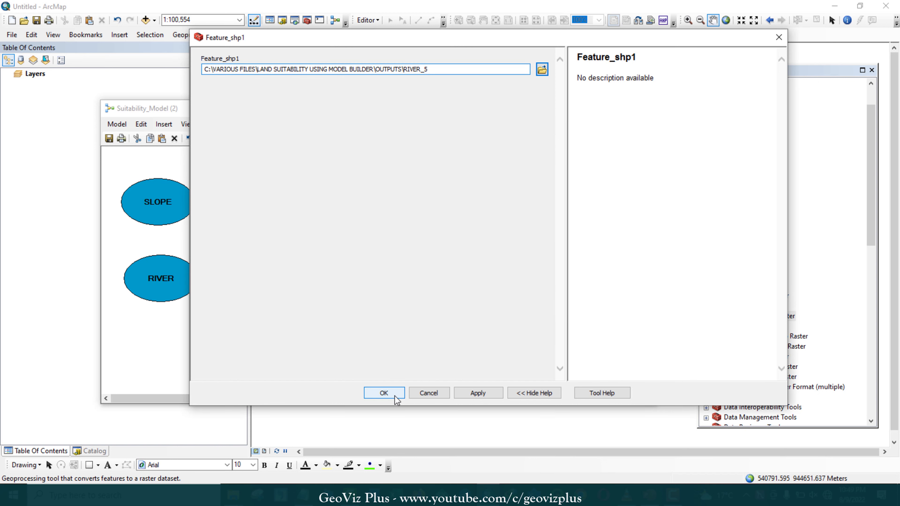
pyautogui.click(383, 393)
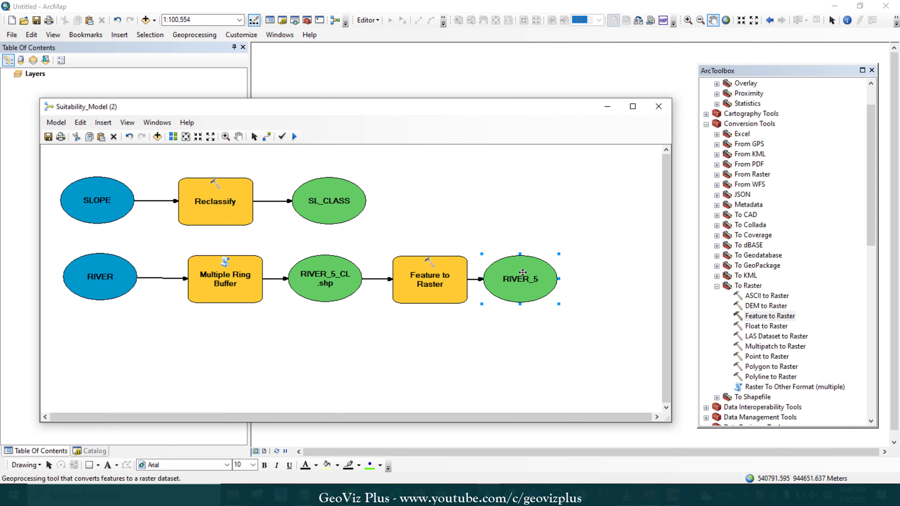
pyautogui.click(294, 137)
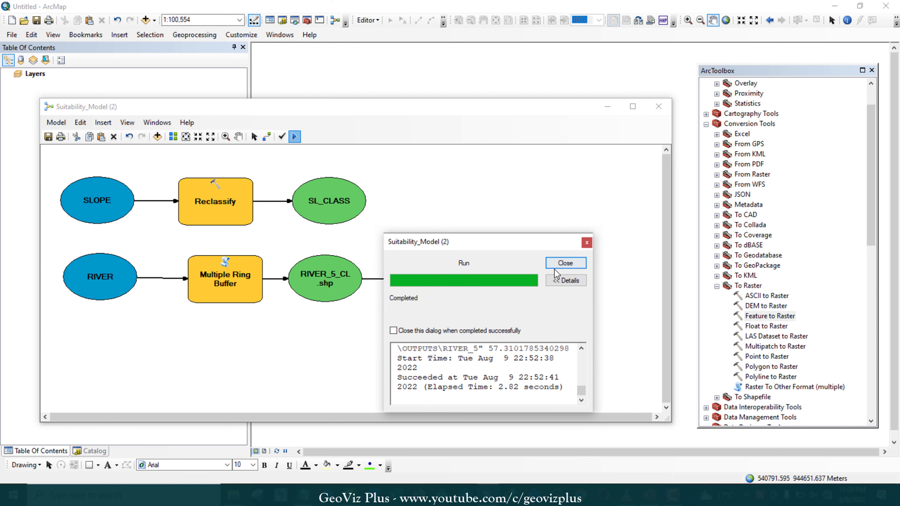
pyautogui.click(566, 262)
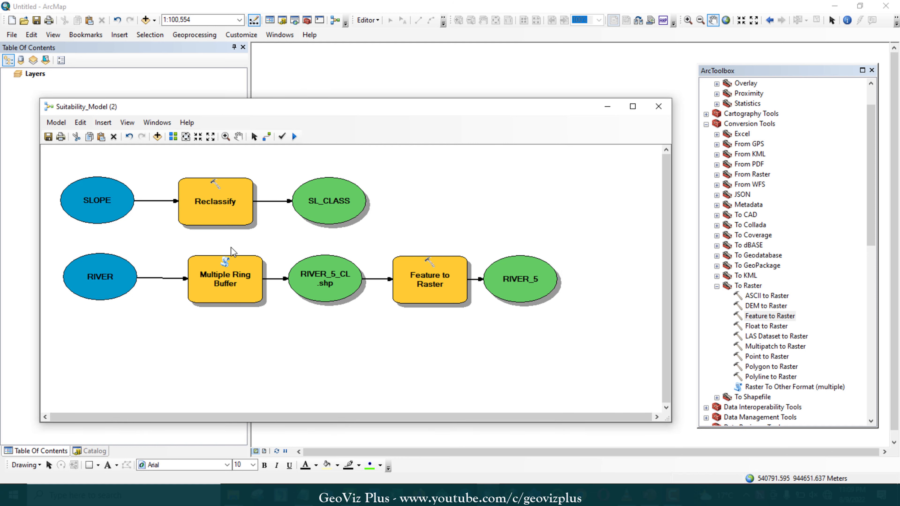
# Add Roads.shp from the 3. ROADS input folder to the model and place it below the RIVER element.
pyautogui.click(102, 122)
pyautogui.click(118, 133)
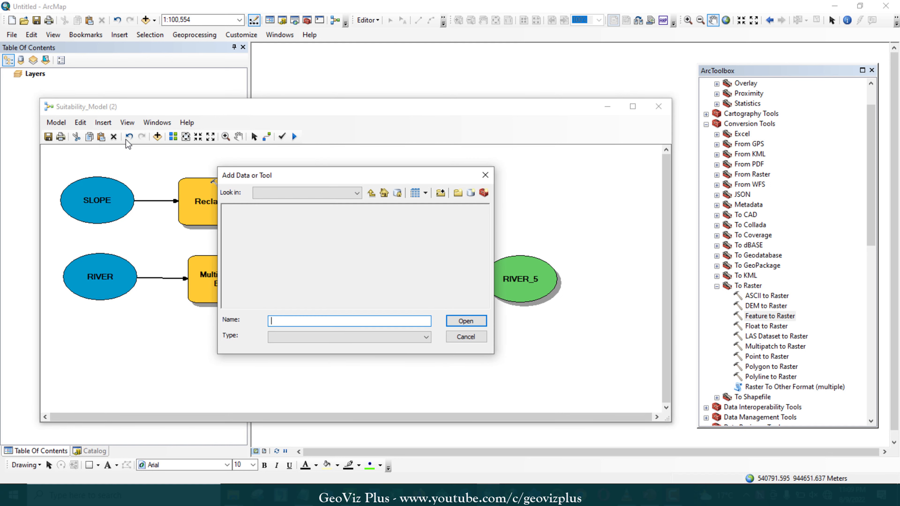
pyautogui.click(372, 193)
pyautogui.doubleClick(247, 229)
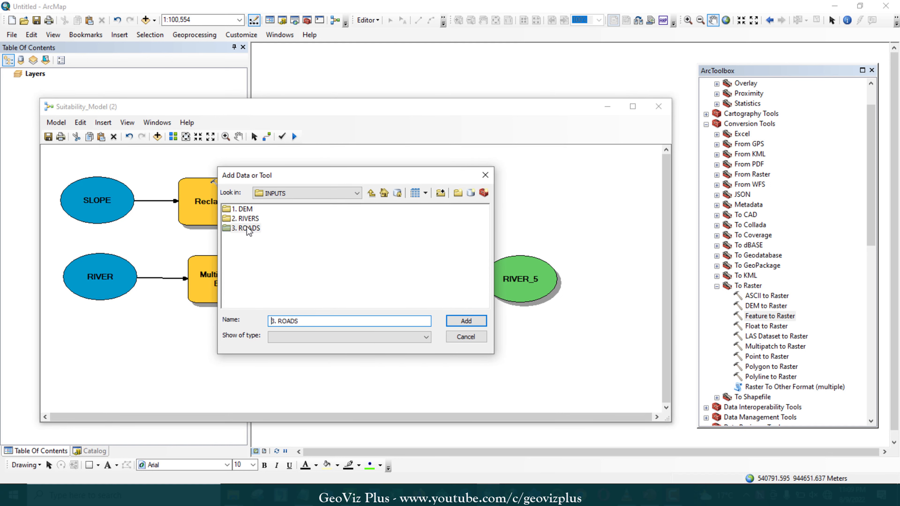
pyautogui.doubleClick(247, 209)
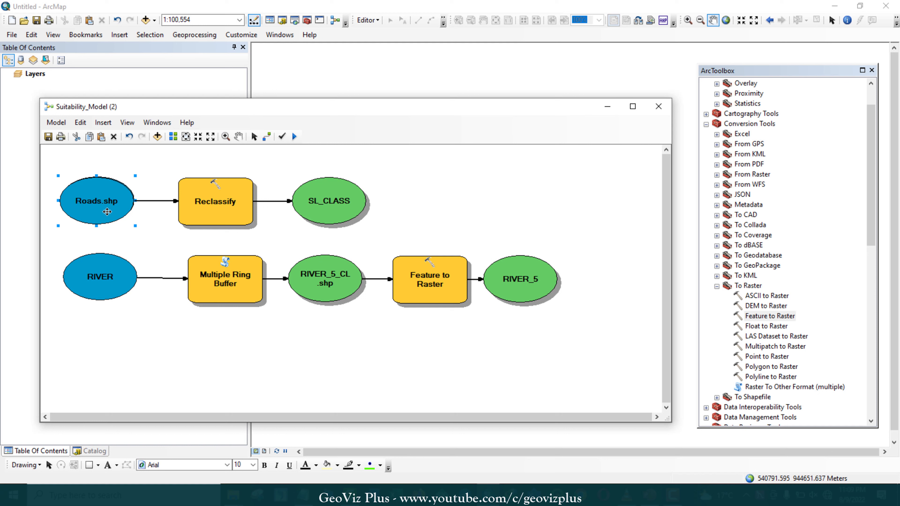
pyautogui.moveTo(97, 204); pyautogui.dragTo(100, 359)
# Rename the Roads.shp element as ROAD.
pyautogui.rightClick(101, 359)
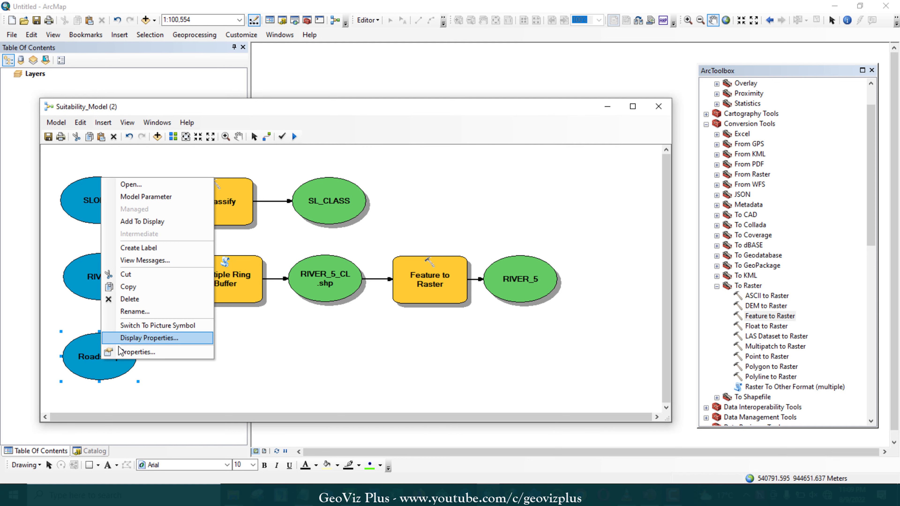
pyautogui.click(138, 315)
pyautogui.write('ROA')
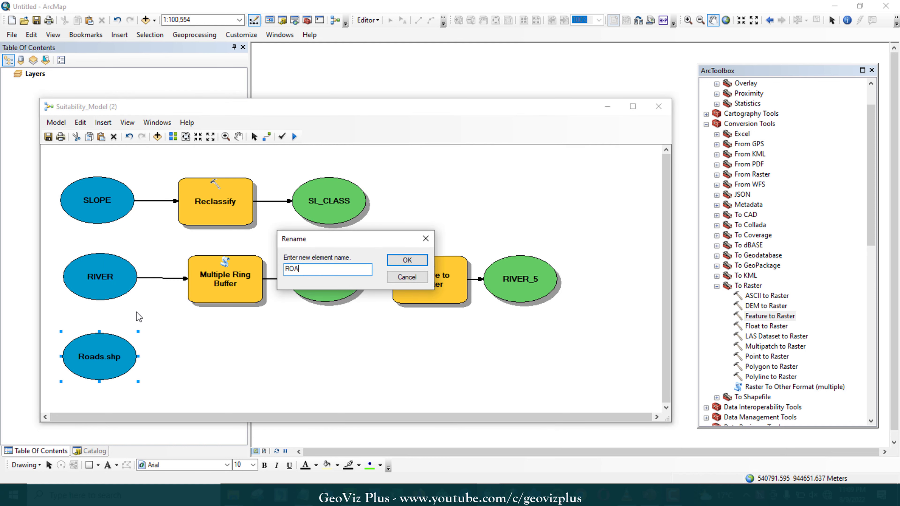
pyautogui.write('D')
pyautogui.click(407, 261)
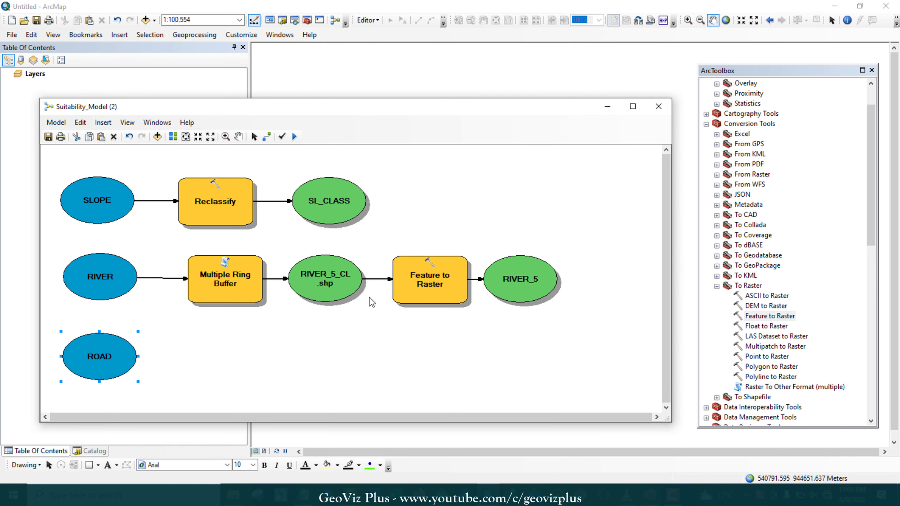
pyautogui.click(201, 344)
pyautogui.scroll(2, 729, 158)
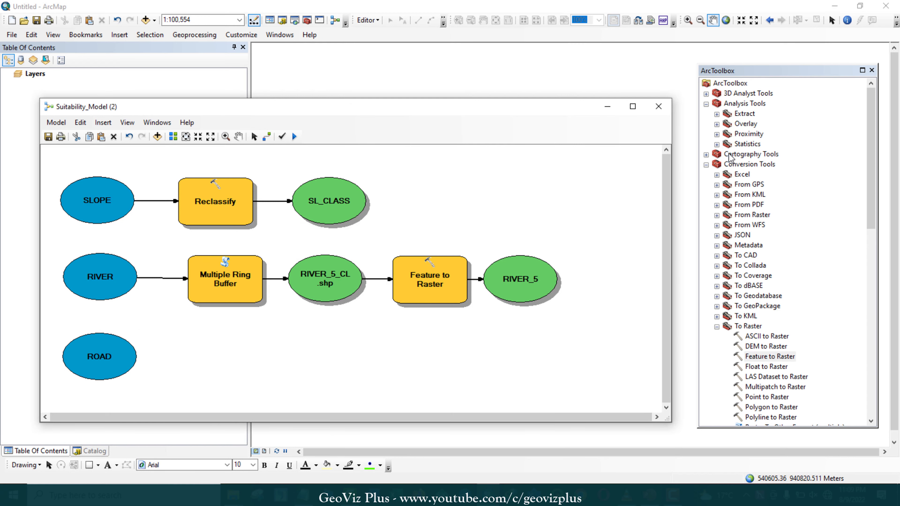
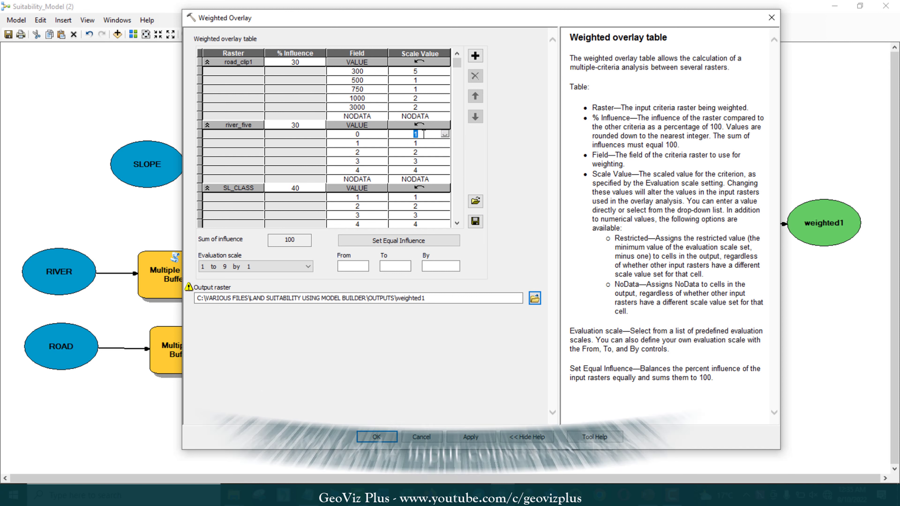
# Set the Weighted Overlay scale values of river_five to 4, 3, 2, 2 and 1, and rename the output raster as weight.
pyautogui.click(424, 135)
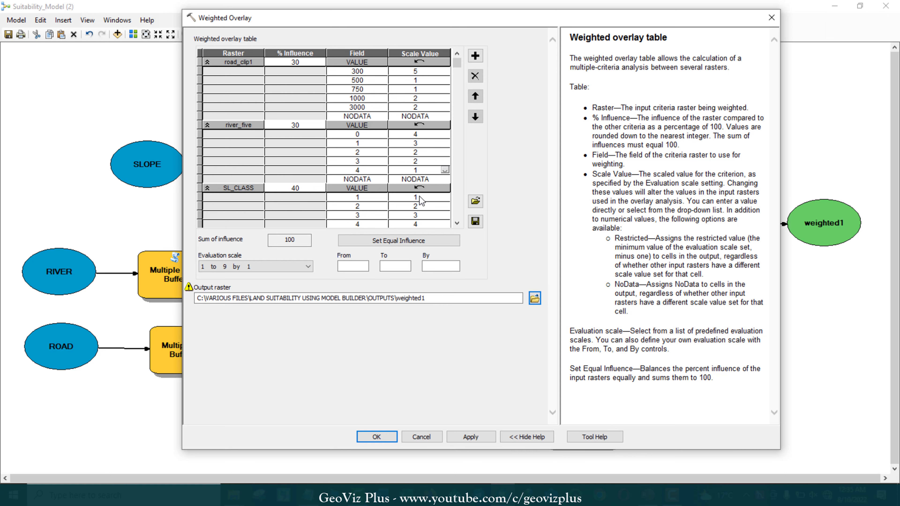
pyautogui.click(448, 297)
pyautogui.press('BackSpace')
pyautogui.press('BackSpace')
pyautogui.press('BackSpace')
pyautogui.click(388, 435)
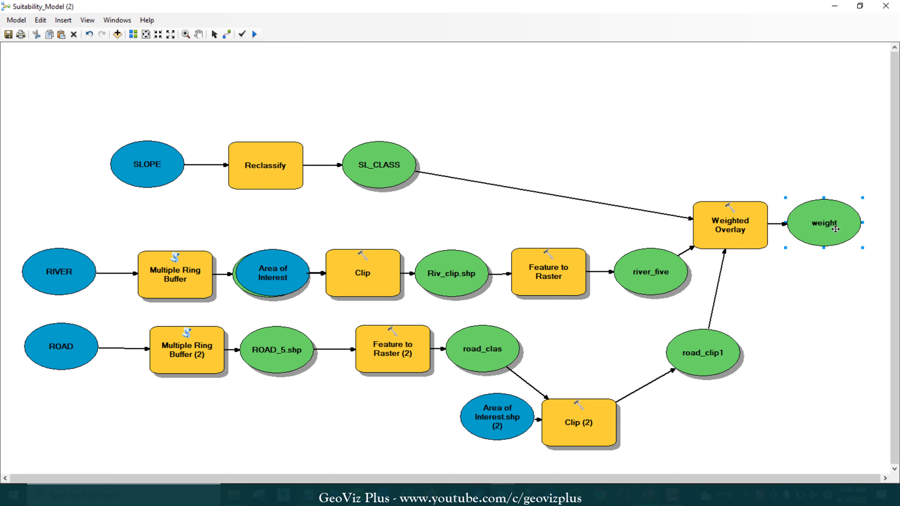
# Move the weight output element slightly away from the Weighted Overlay tool and run the model.
pyautogui.moveTo(835, 229); pyautogui.dragTo(841, 228)
pyautogui.click(254, 34)
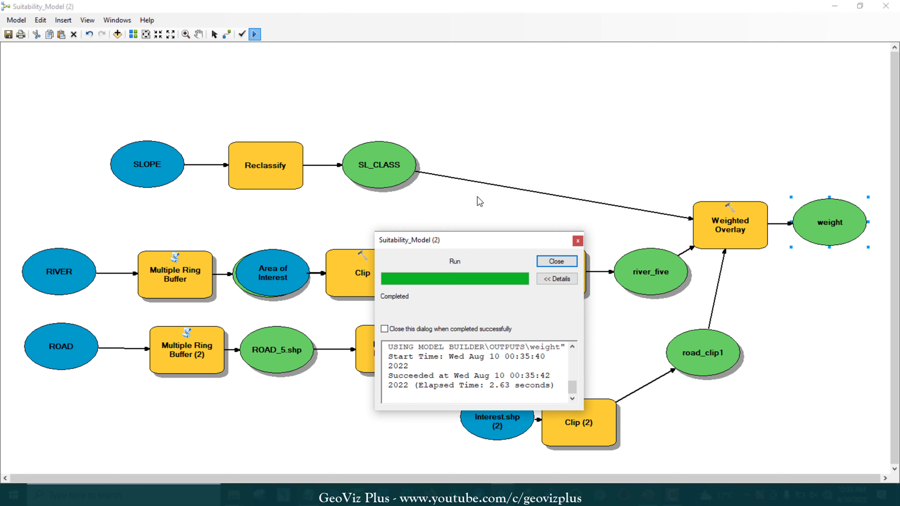
# Apply the red-yellow-green-blue colour ramp to the unique values of the weight layer.
pyautogui.moveTo(473, 244); pyautogui.dragTo(431, 226)
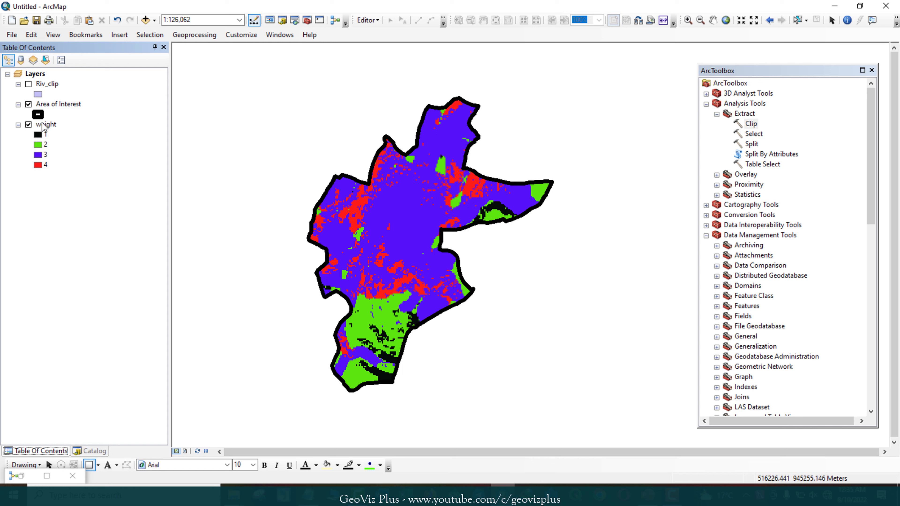
pyautogui.rightClick(43, 127)
pyautogui.click(102, 290)
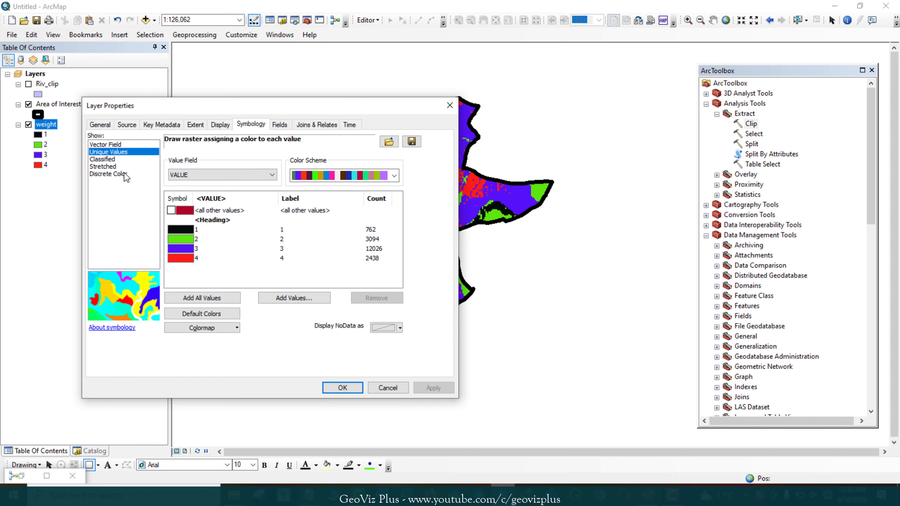
pyautogui.click(335, 176)
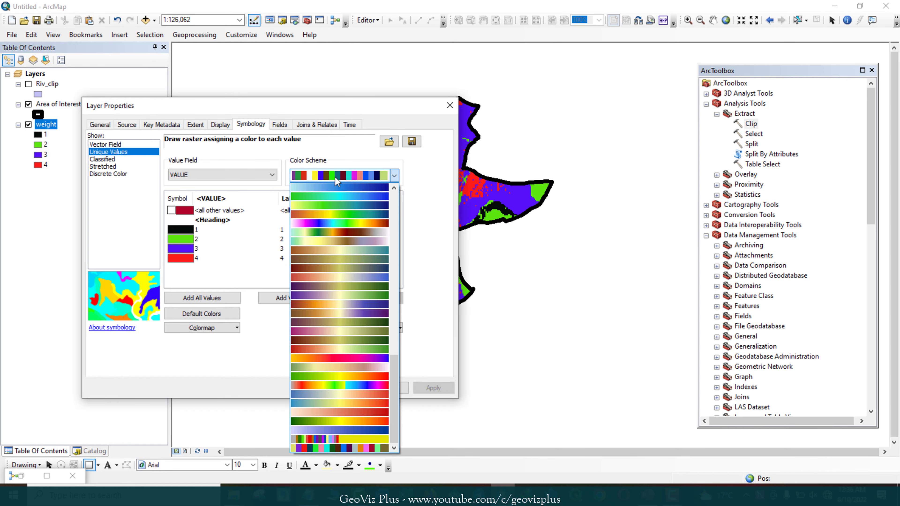
pyautogui.click(354, 279)
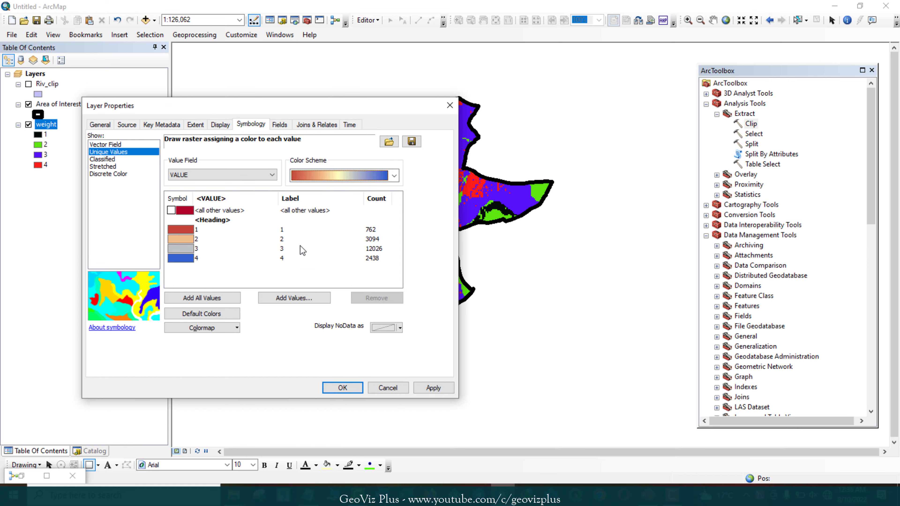
pyautogui.click(334, 172)
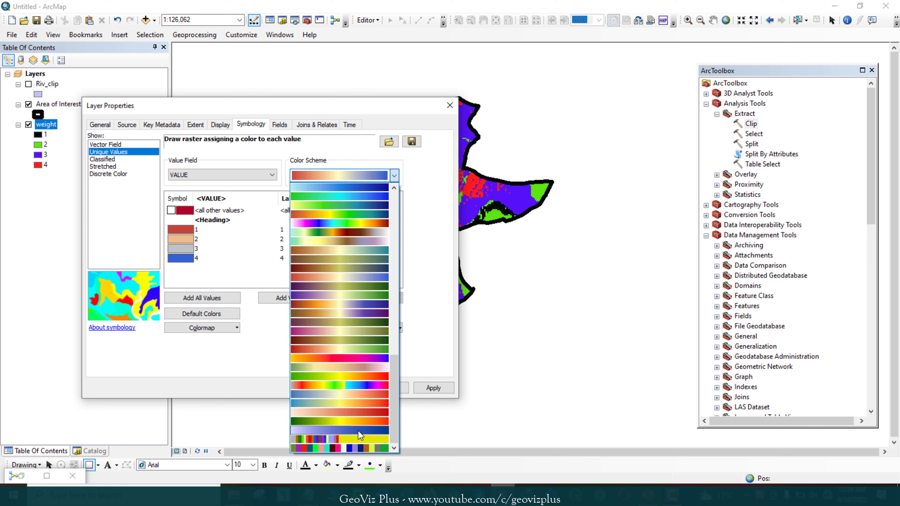
pyautogui.click(338, 215)
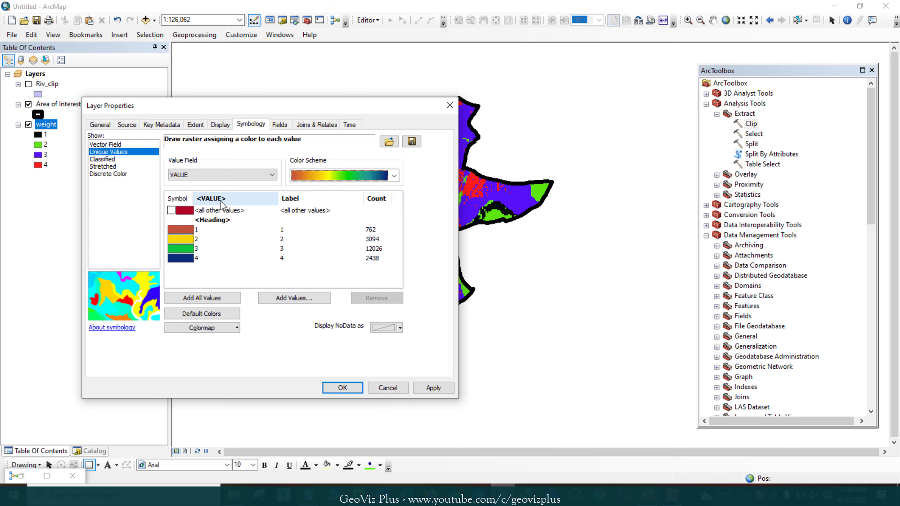
# Flip the weight layer's class colours so value 1 is dark blue and value 4 is red, and apply the symbology.
pyautogui.rightClick(184, 199)
pyautogui.click(219, 206)
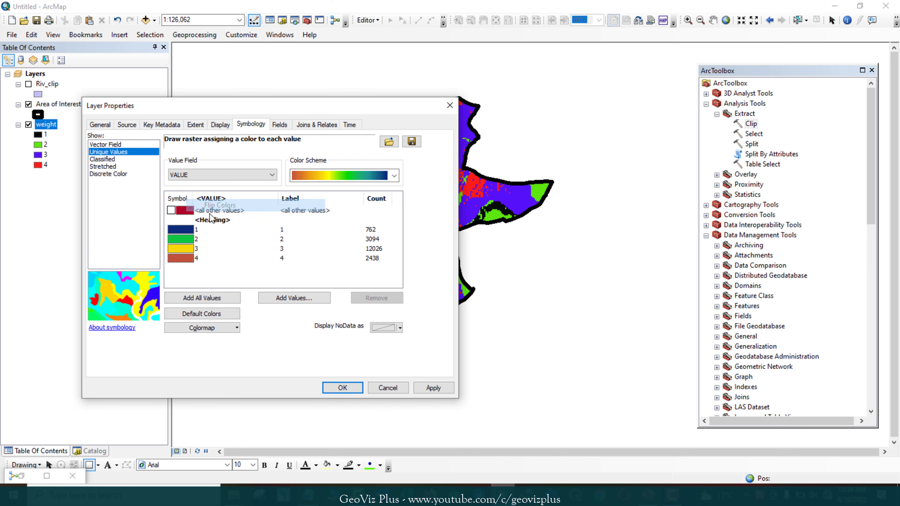
pyautogui.click(433, 388)
pyautogui.moveTo(318, 114); pyautogui.dragTo(315, 134)
pyautogui.click(339, 408)
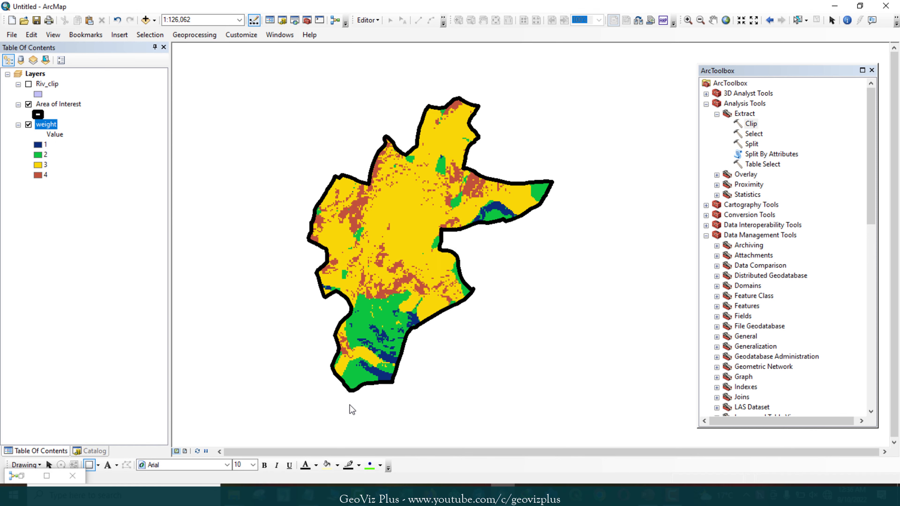
# Label the first two weight classes "1 - Highly Suitable" and "2 - Moderately Suitable".
pyautogui.click(53, 174)
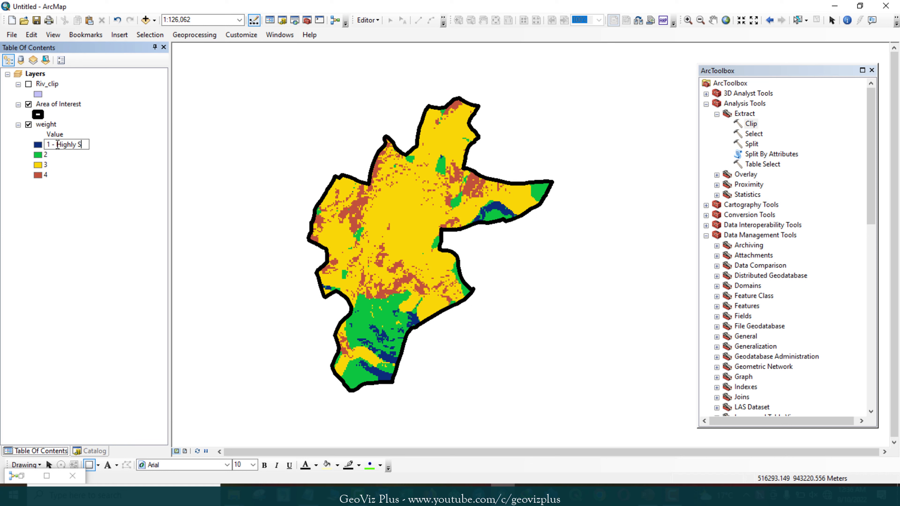
pyautogui.click(49, 154)
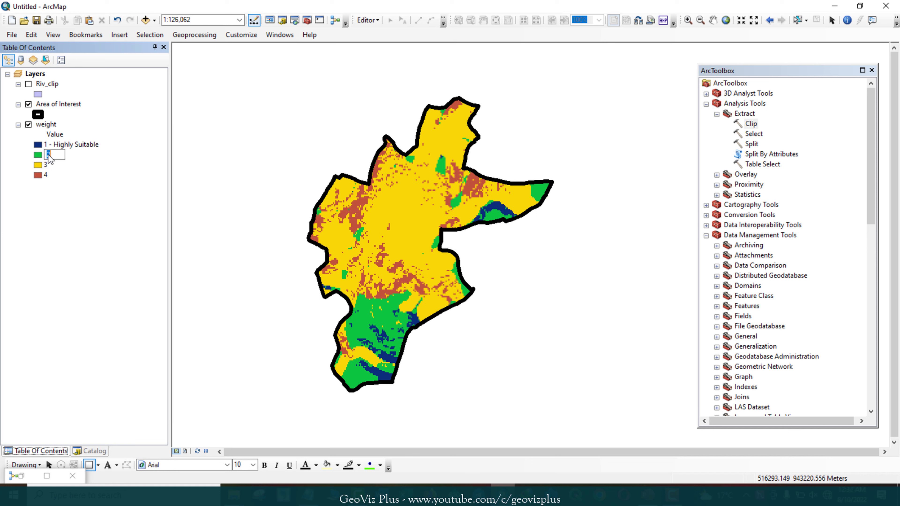
pyautogui.write('- Moderately Suitable')
pyautogui.press('Return')
# Label the last two weight classes "3 - Less Suitable" and "4 - Not Suitable".
pyautogui.click(49, 164)
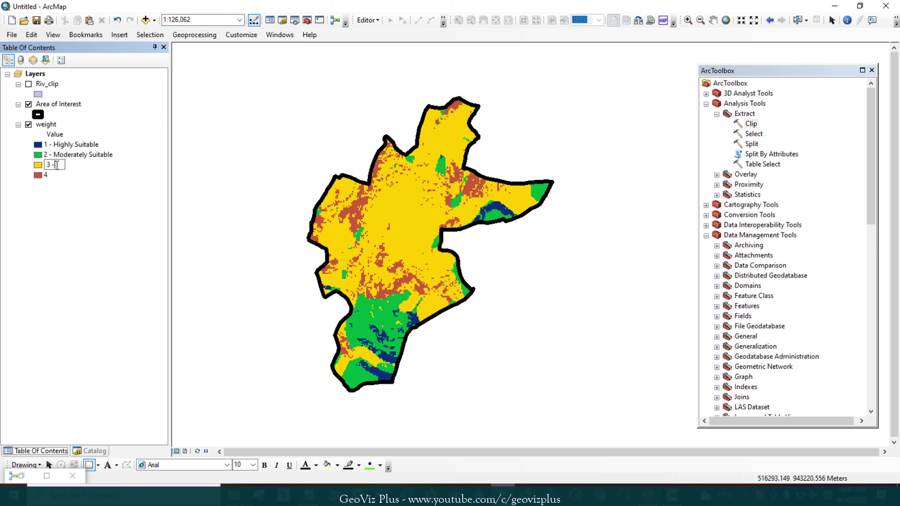
pyautogui.write('- Less Suitable')
pyautogui.press('Return')
pyautogui.click(49, 175)
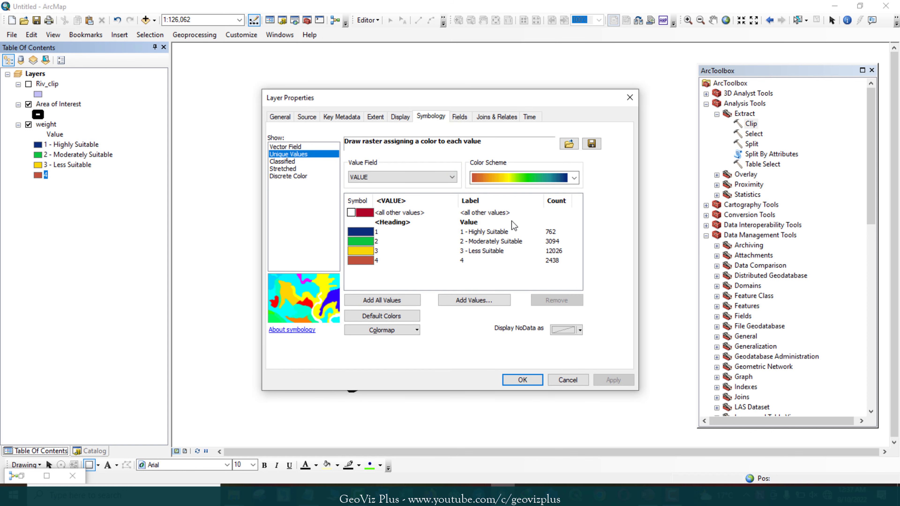
pyautogui.doubleClick(467, 260)
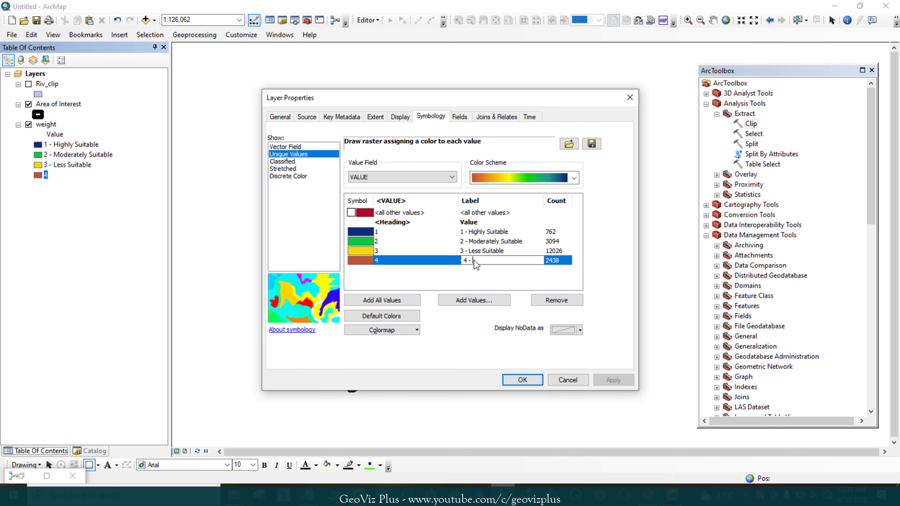
pyautogui.write('- Not Suitable')
pyautogui.click(522, 379)
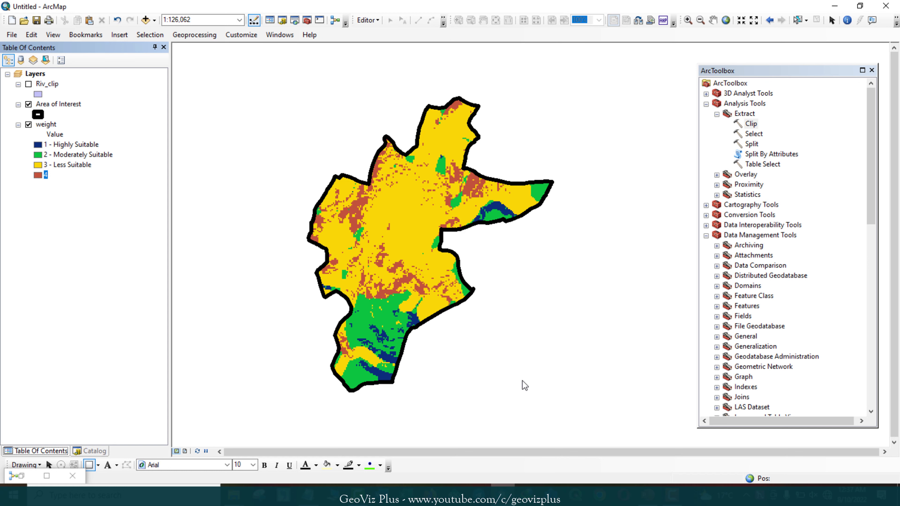
# Switch to the page layout and fit the data frame to the extent of the weight layer.
pyautogui.click(55, 35)
pyautogui.click(71, 56)
pyautogui.rightClick(45, 124)
pyautogui.click(88, 183)
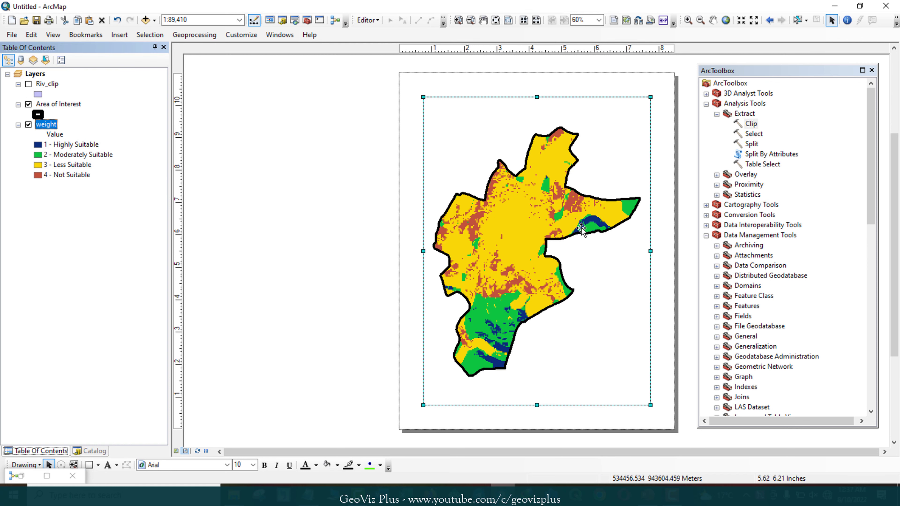
# Add a graticule with labels to the data frame, placing parallels and meridians every 30 seconds.
pyautogui.click(461, 203)
pyautogui.rightClick(467, 199)
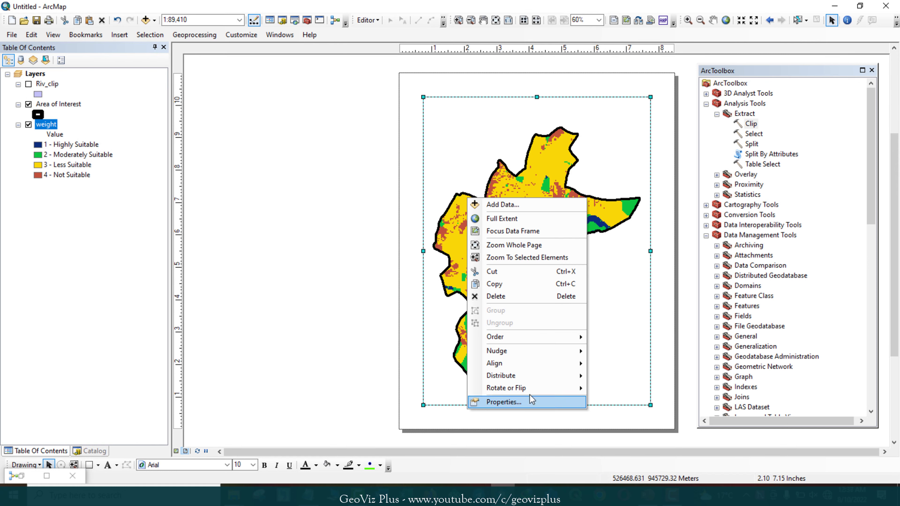
pyautogui.click(504, 402)
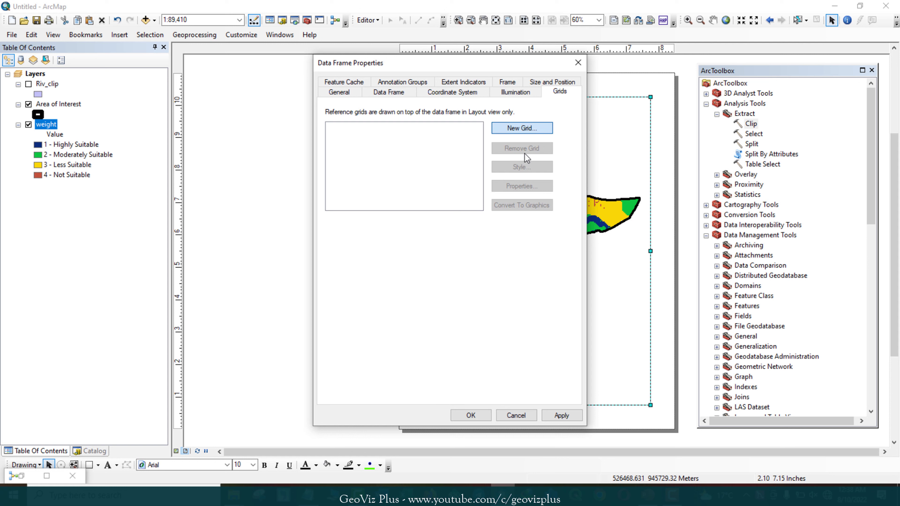
pyautogui.click(522, 128)
pyautogui.click(527, 343)
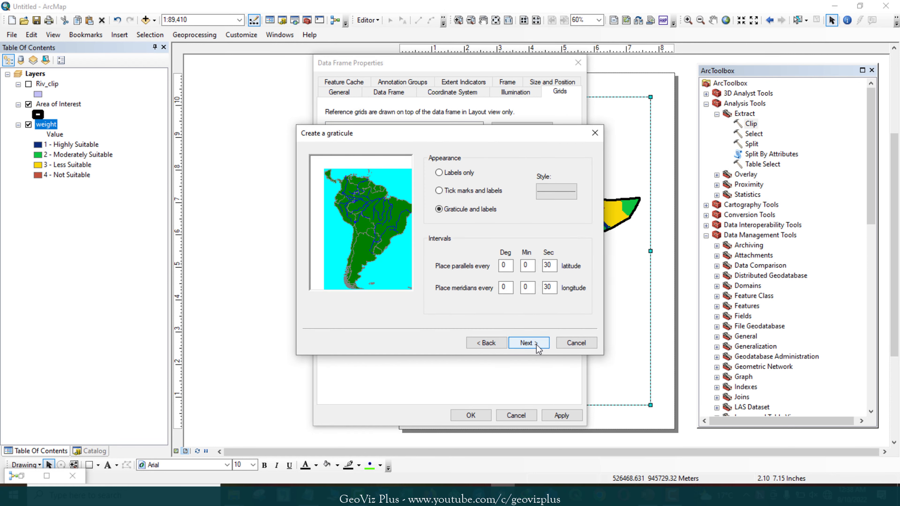
pyautogui.click(537, 343)
pyautogui.click(534, 342)
pyautogui.click(534, 343)
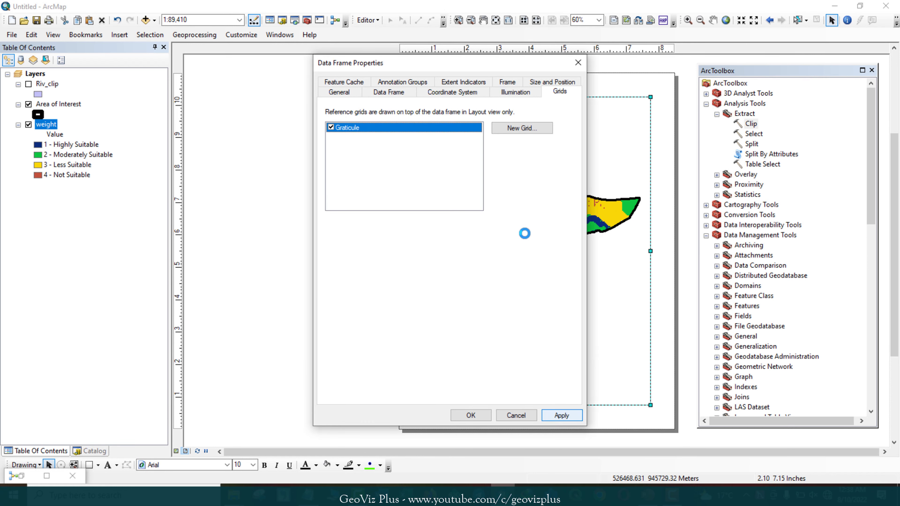
# Set the graticule labels to Goudy Old Style, size 12, and turn off the top and left axis labels.
pyautogui.moveTo(489, 67); pyautogui.dragTo(255, 71)
pyautogui.click(286, 189)
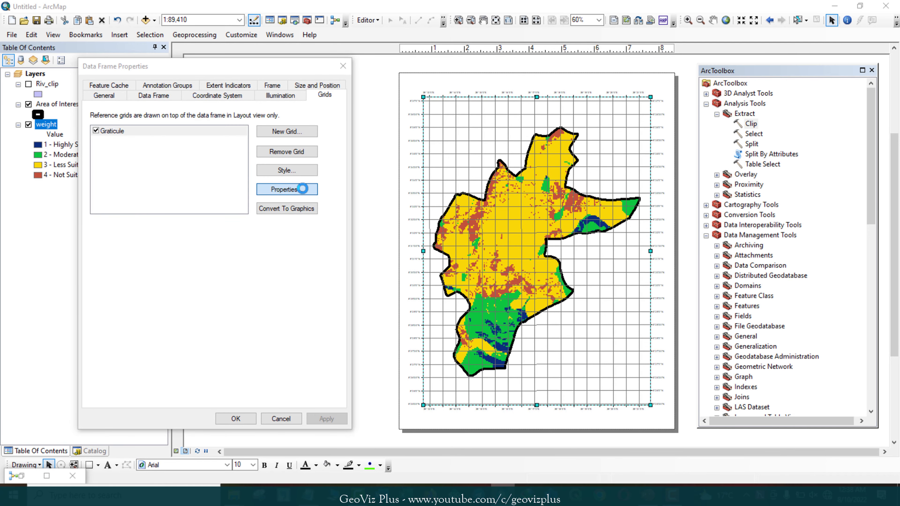
pyautogui.doubleClick(166, 229)
pyautogui.click(180, 213)
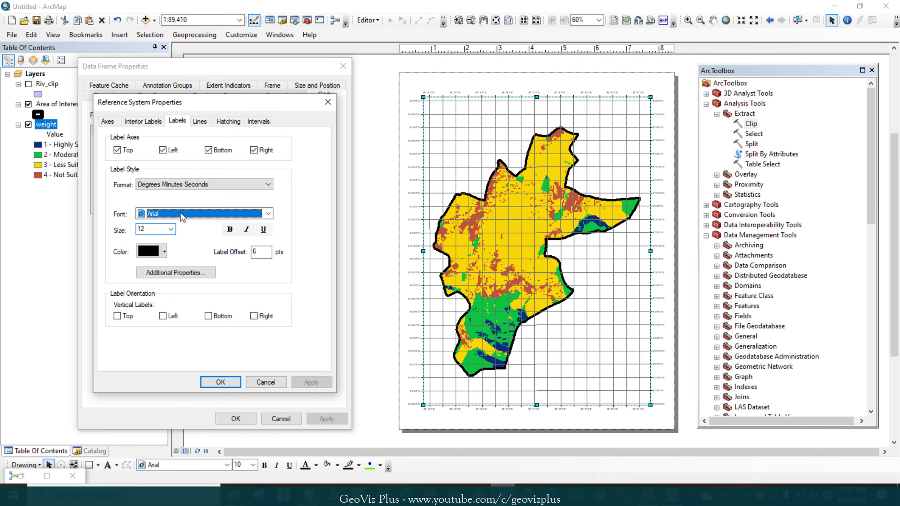
pyautogui.write('go')
pyautogui.press('Return')
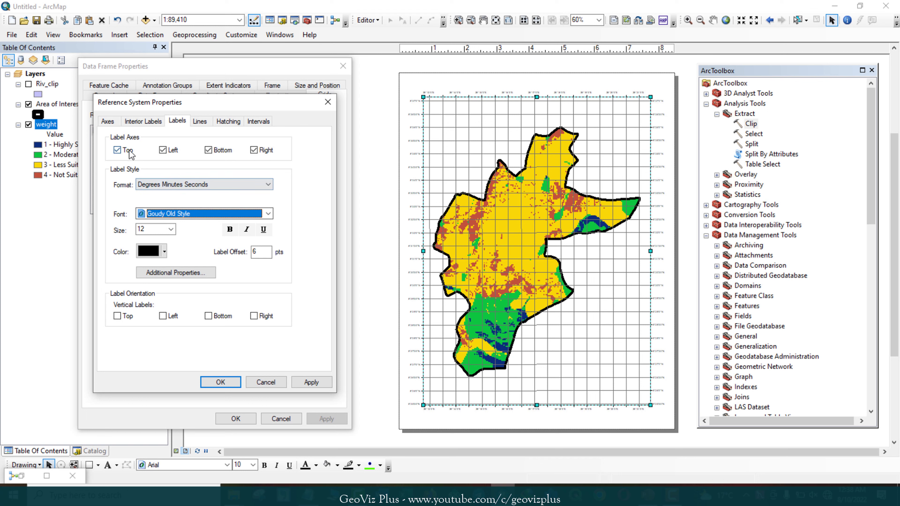
pyautogui.click(117, 150)
# Set the graticule to show neither lines nor ticks.
pyautogui.click(149, 122)
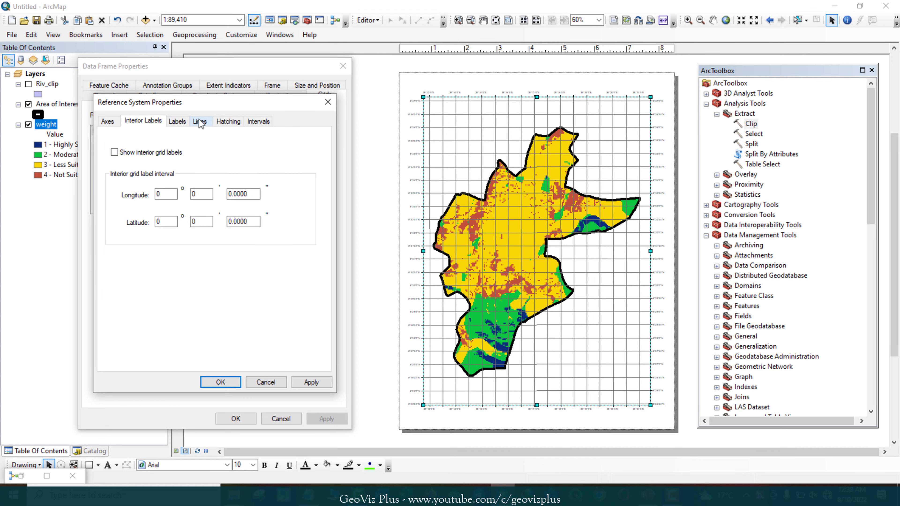
pyautogui.click(199, 121)
pyautogui.click(228, 121)
pyautogui.click(200, 121)
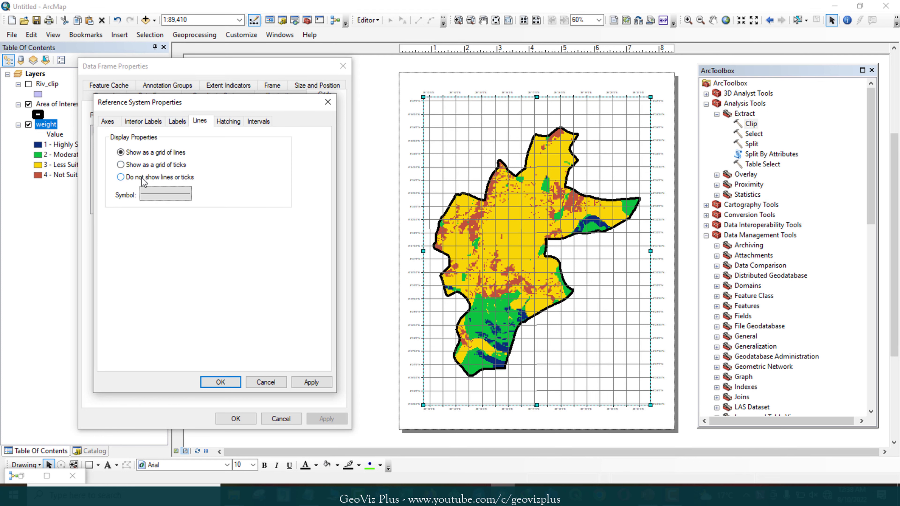
pyautogui.click(142, 178)
# Set the graticule's X and Y axis intervals to 2 minutes and 0 seconds and apply the data frame properties.
pyautogui.click(258, 121)
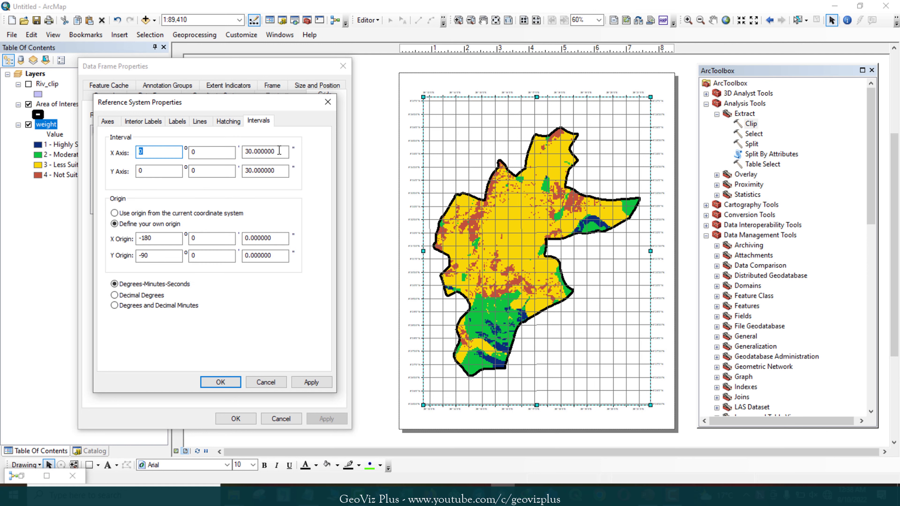
pyautogui.moveTo(277, 151); pyautogui.dragTo(232, 151)
pyautogui.write('0')
pyautogui.write('0')
pyautogui.moveTo(278, 170); pyautogui.dragTo(171, 149)
pyautogui.write('2')
pyautogui.doubleClick(204, 170)
pyautogui.write('2')
pyautogui.click(220, 382)
pyautogui.click(327, 418)
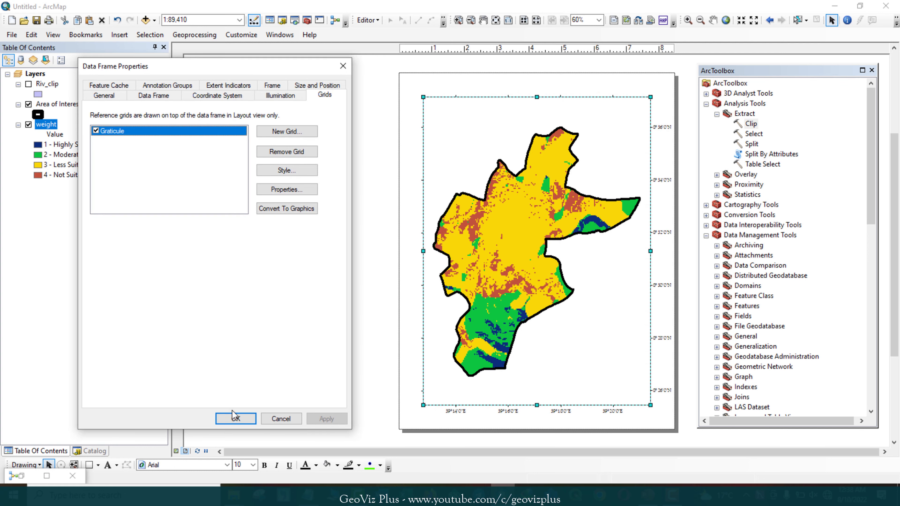
pyautogui.click(235, 419)
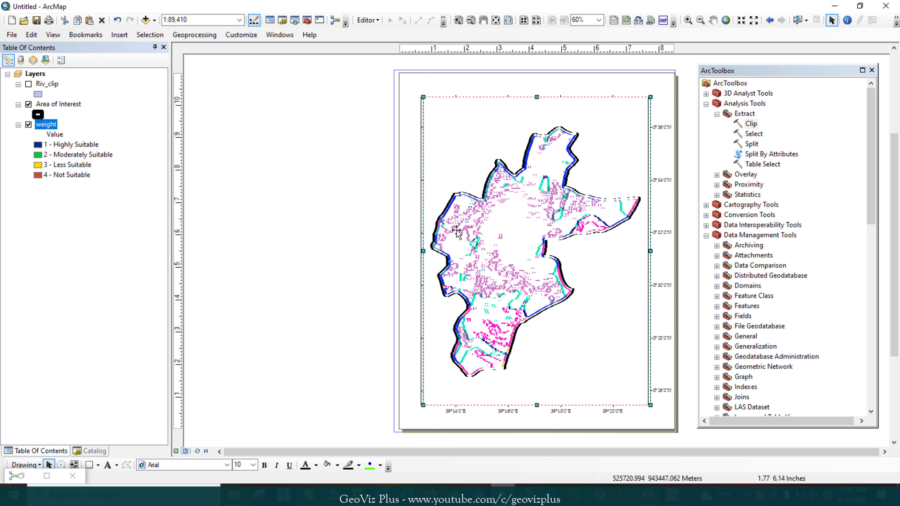
# Insert the ESRI North 7 north arrow and place it in the upper-right corner of the map frame.
pyautogui.click(119, 34)
pyautogui.click(145, 125)
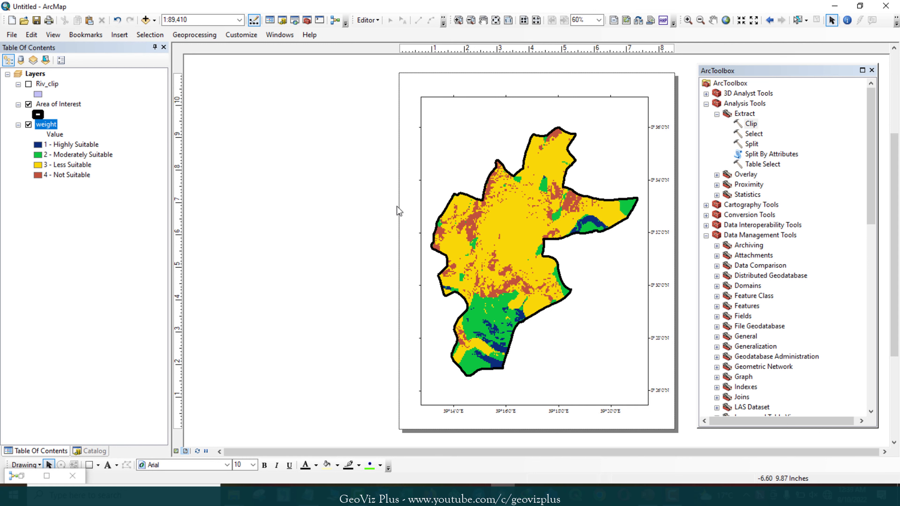
pyautogui.scroll(-1, 57, 179)
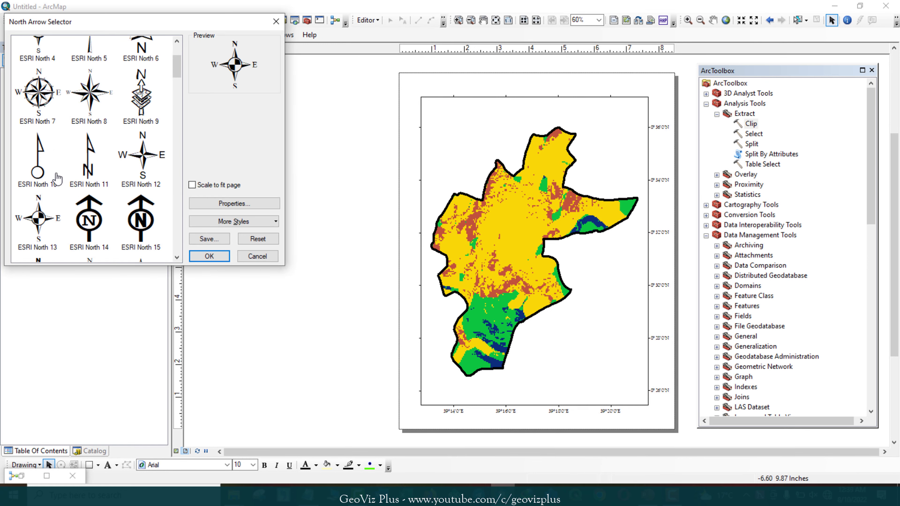
pyautogui.click(43, 106)
pyautogui.click(209, 256)
pyautogui.moveTo(455, 294); pyautogui.dragTo(612, 132)
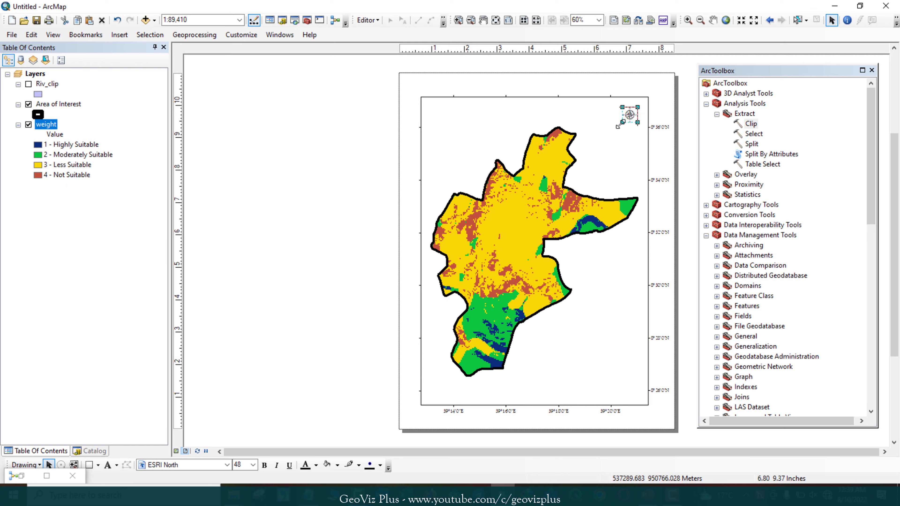
pyautogui.click(406, 170)
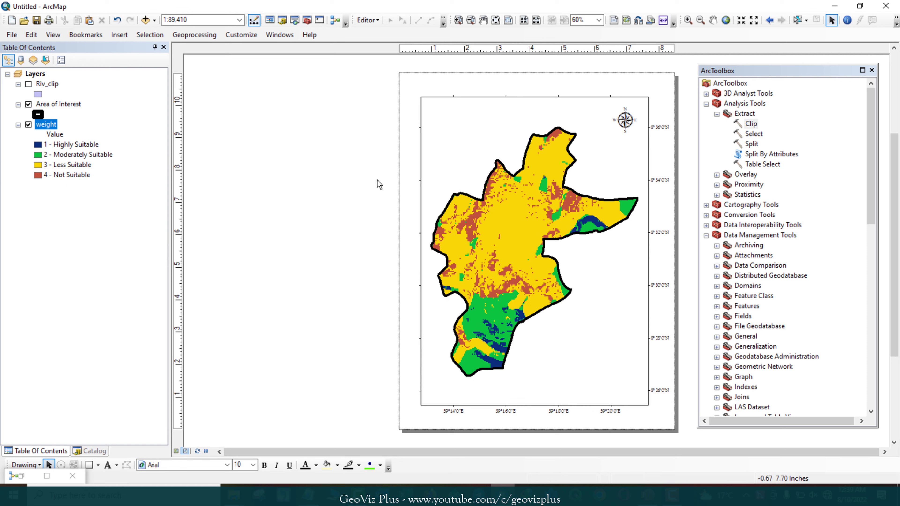
# Insert an alternating scale bar and place it near the lower-right corner of the map frame.
pyautogui.click(118, 35)
pyautogui.click(156, 137)
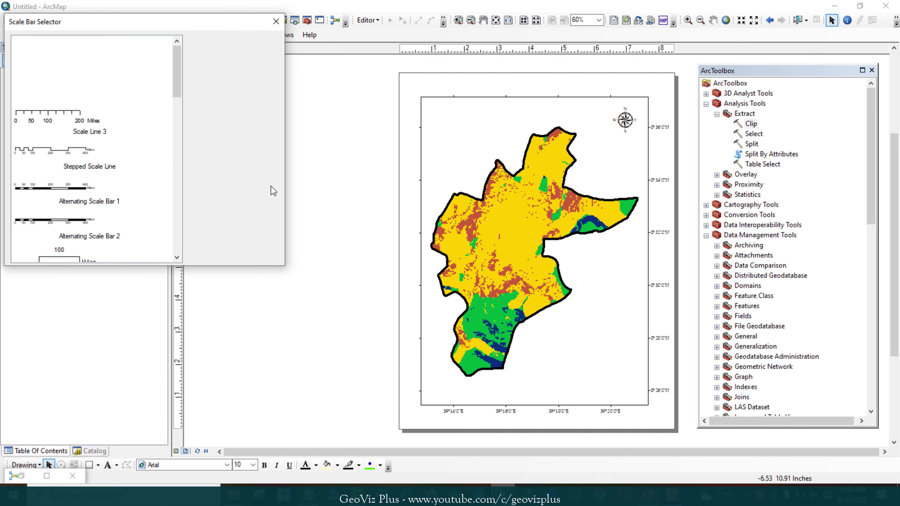
pyautogui.click(207, 255)
pyautogui.moveTo(540, 262); pyautogui.dragTo(563, 383)
# Change the scale bar's style from alternating bars to a scale line.
pyautogui.doubleClick(563, 383)
pyautogui.click(425, 270)
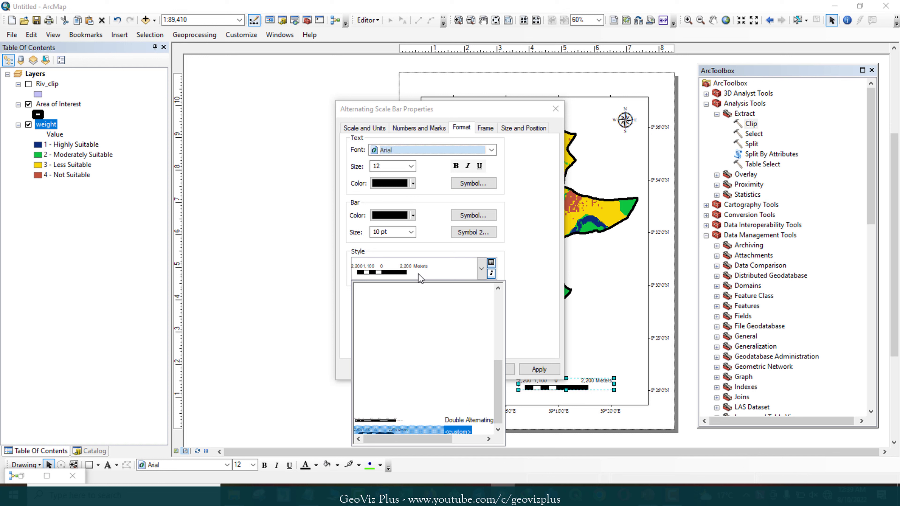
pyautogui.scroll(3, 496, 312)
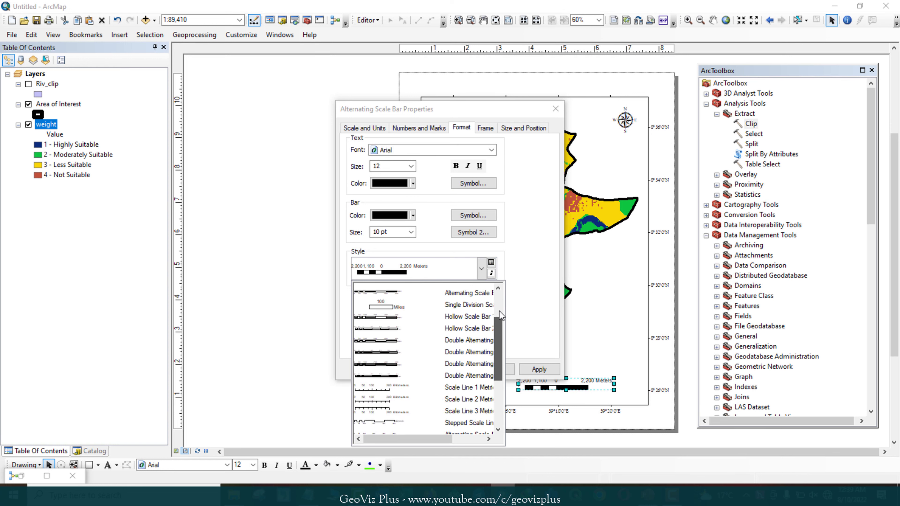
pyautogui.scroll(2, 499, 311)
pyautogui.click(421, 295)
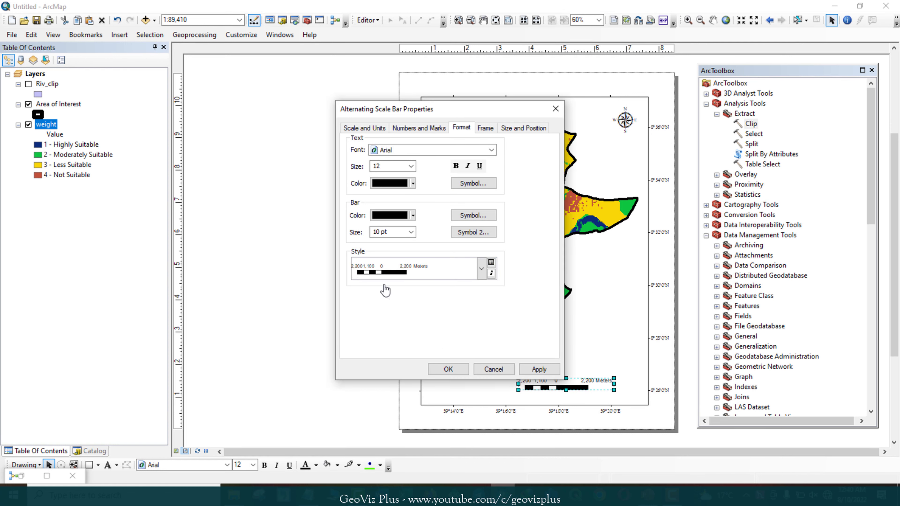
# Set the scale bar's division units to Kilometers with the label position below right, and accept the properties.
pyautogui.click(358, 128)
pyautogui.click(415, 269)
pyautogui.click(405, 316)
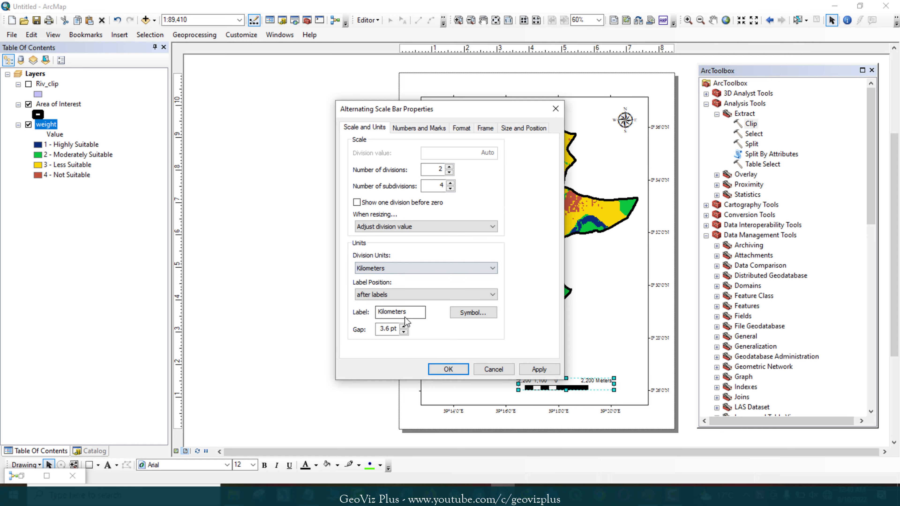
pyautogui.click(428, 297)
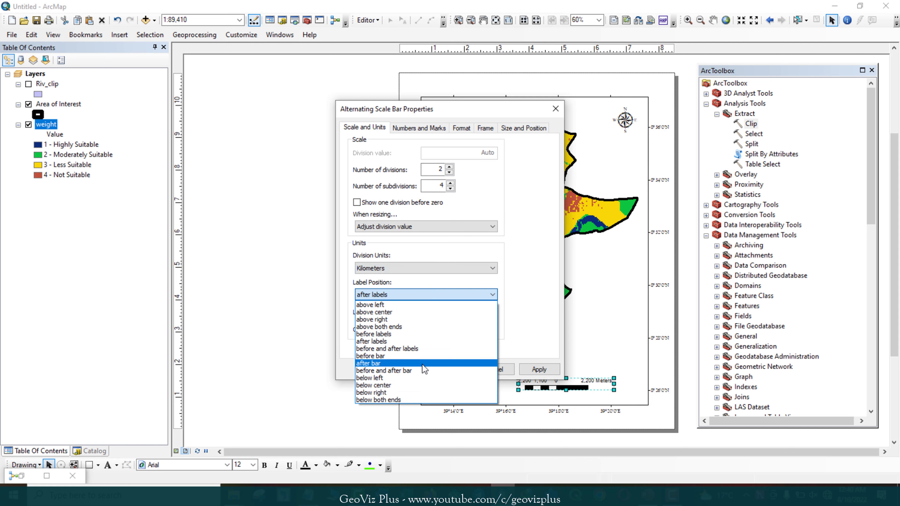
pyautogui.click(429, 392)
pyautogui.click(459, 370)
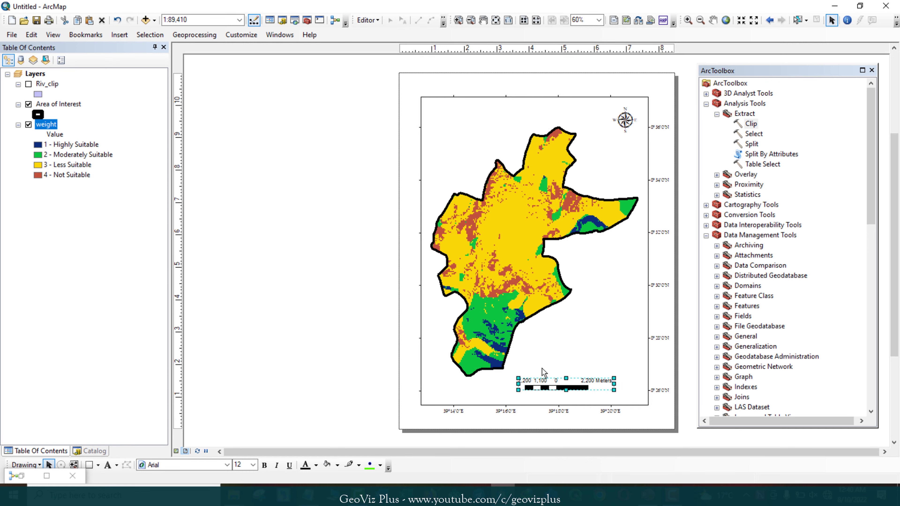
# Reposition the scale bar in the lower-right part of the map frame and widen it to span 9 kilometers.
pyautogui.moveTo(605, 382)
pyautogui.mouseDown()
pyautogui.moveTo(634, 383)
pyautogui.moveTo(607, 383)
pyautogui.mouseUp()
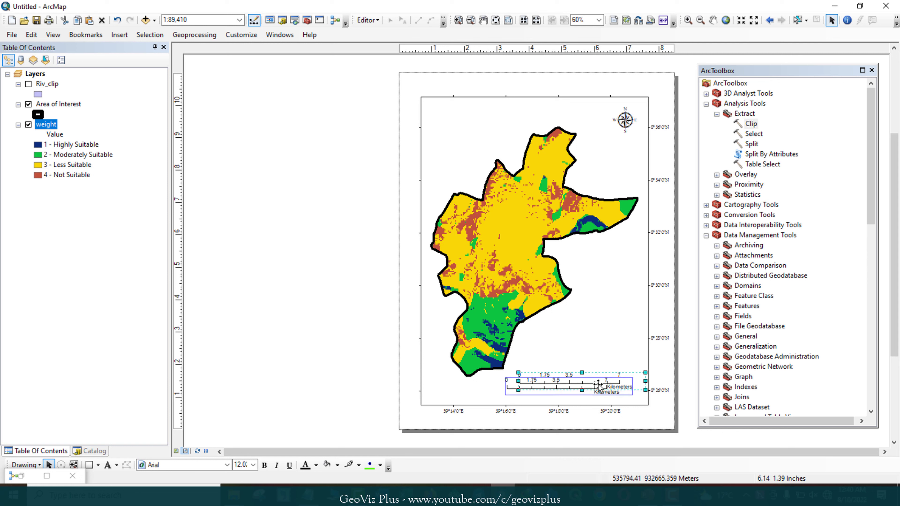
pyautogui.click(504, 387)
pyautogui.moveTo(504, 386); pyautogui.dragTo(489, 386)
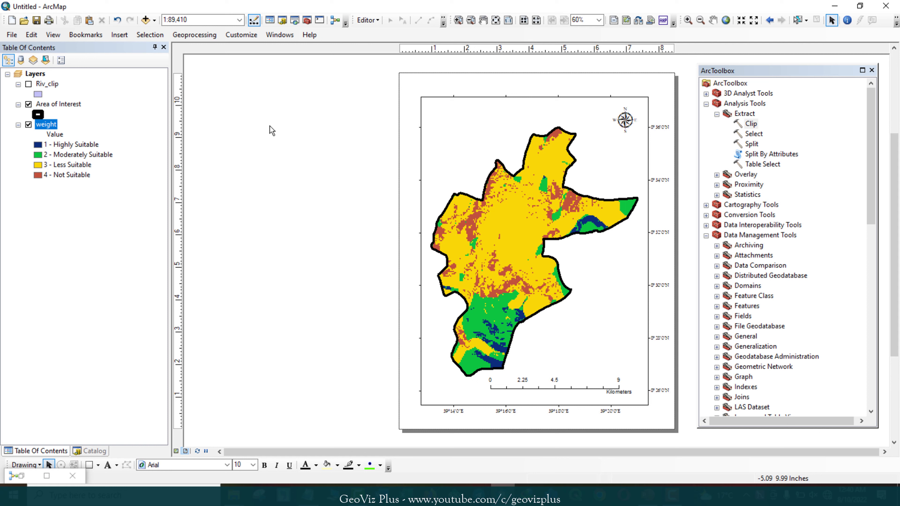
# Insert an untitled legend of the Area of Interest and weight layers, place it above the scale bar and enlarge it slightly.
pyautogui.click(120, 35)
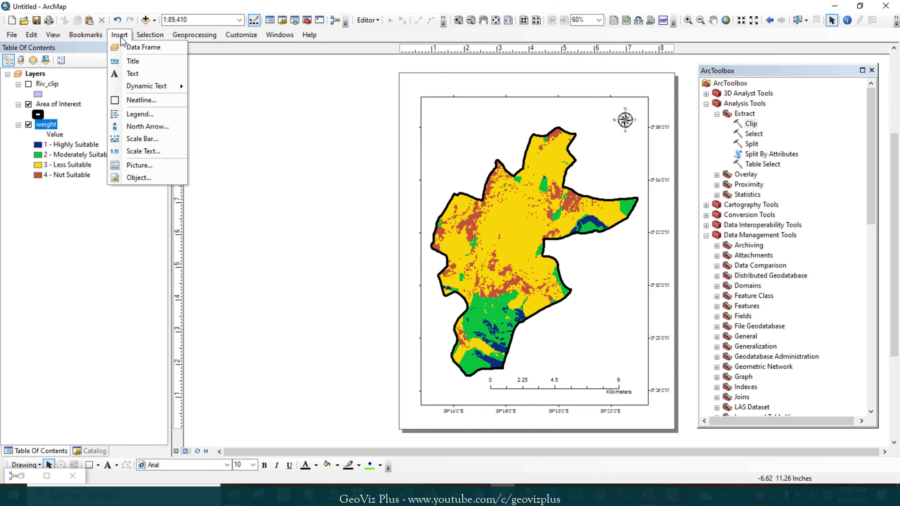
pyautogui.click(140, 114)
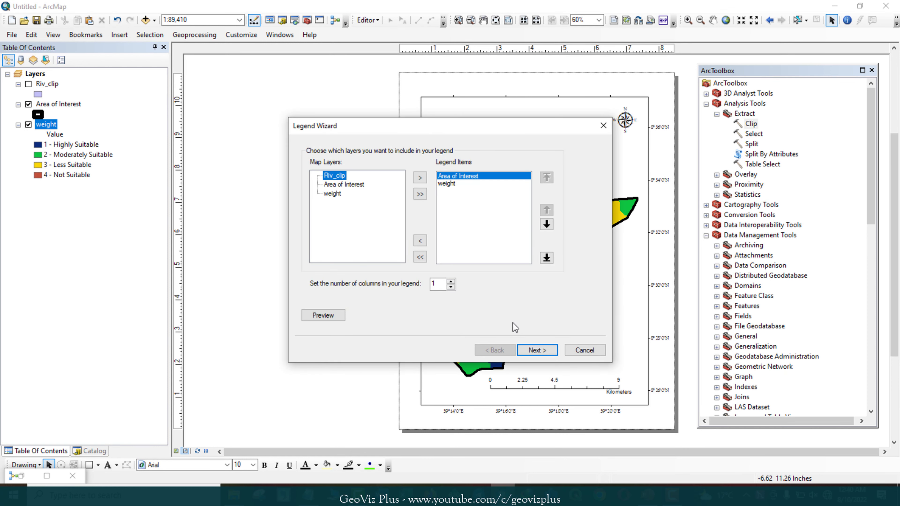
pyautogui.click(536, 350)
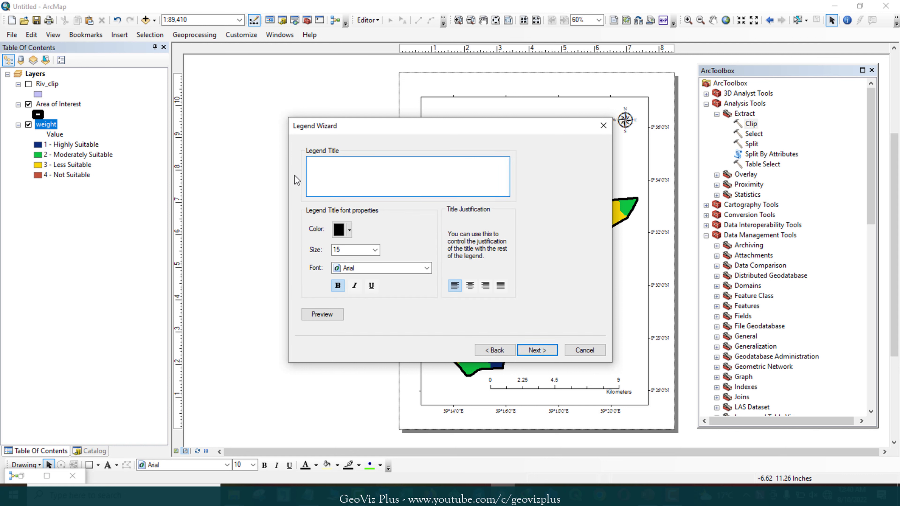
pyautogui.click(531, 350)
pyautogui.click(535, 350)
pyautogui.click(535, 350)
pyautogui.click(538, 351)
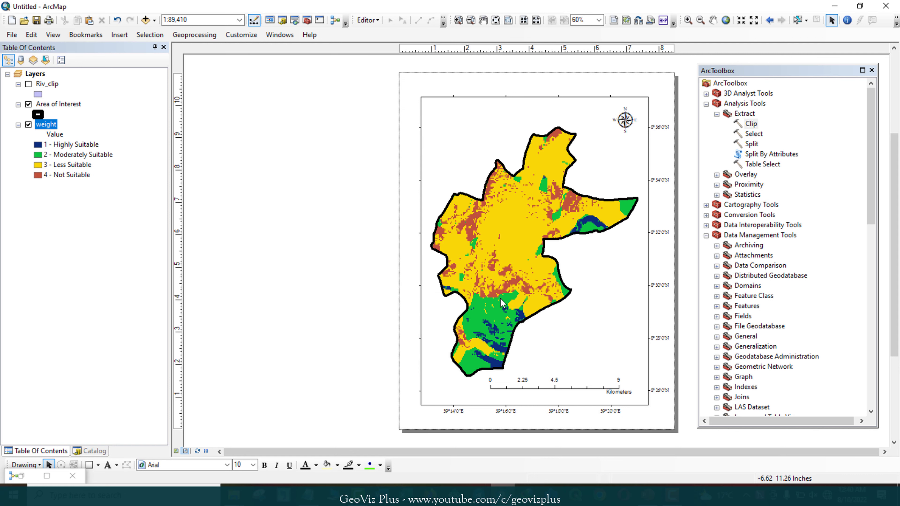
pyautogui.moveTo(504, 284); pyautogui.dragTo(613, 344)
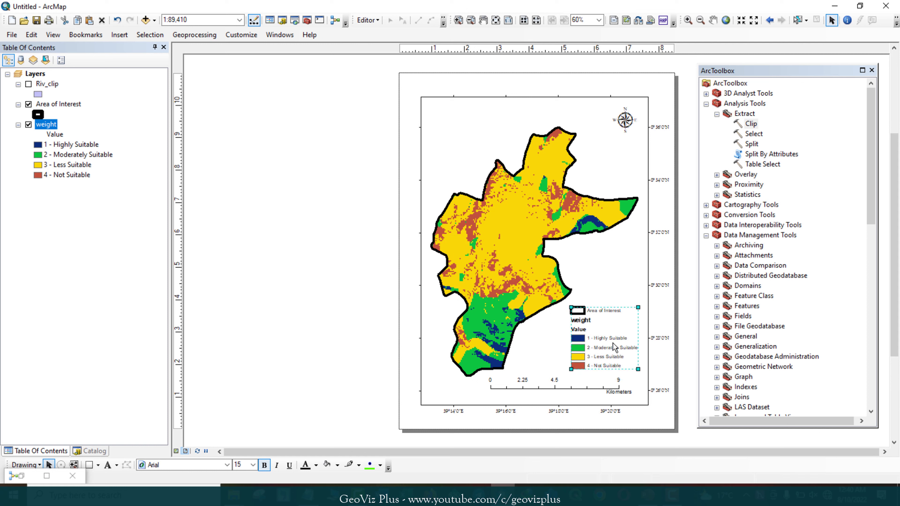
pyautogui.moveTo(569, 305); pyautogui.dragTo(565, 301)
# Set all labels of both legend items to bold Goudy Old Style and apply the change.
pyautogui.rightClick(602, 348)
pyautogui.click(615, 338)
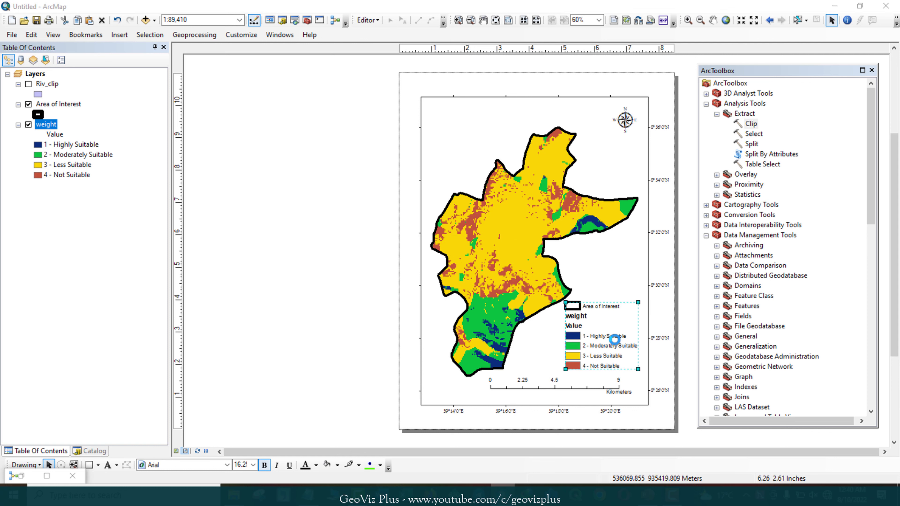
pyautogui.keyDown('shift'); pyautogui.click(326, 169); pyautogui.keyUp('shift')
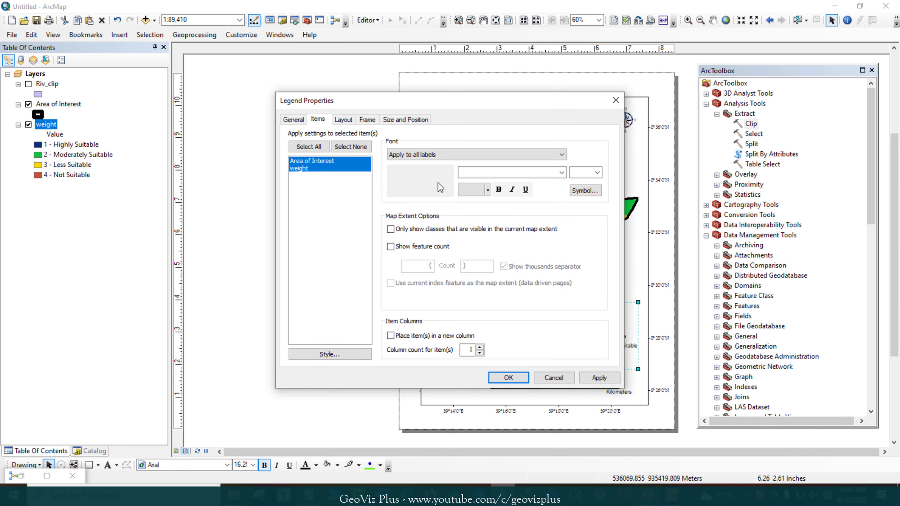
pyautogui.click(551, 173)
pyautogui.write('go')
pyautogui.press('Return')
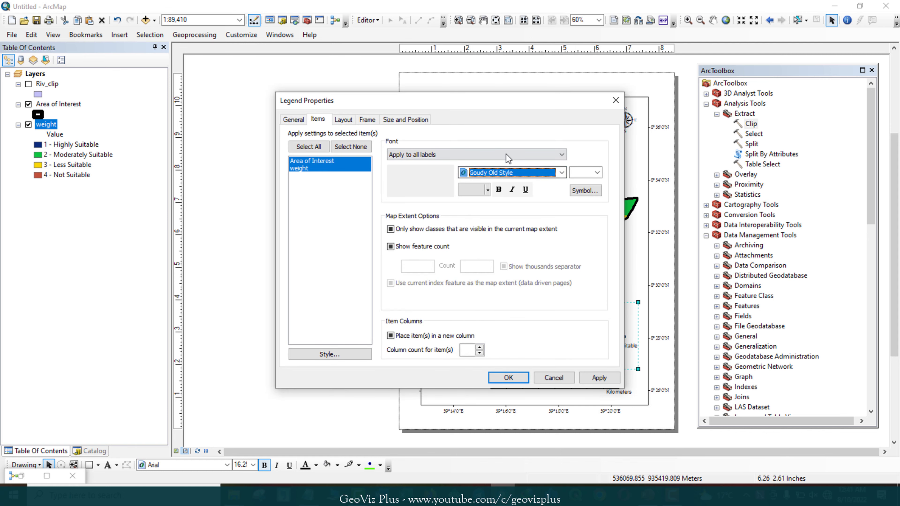
pyautogui.click(498, 189)
pyautogui.click(599, 378)
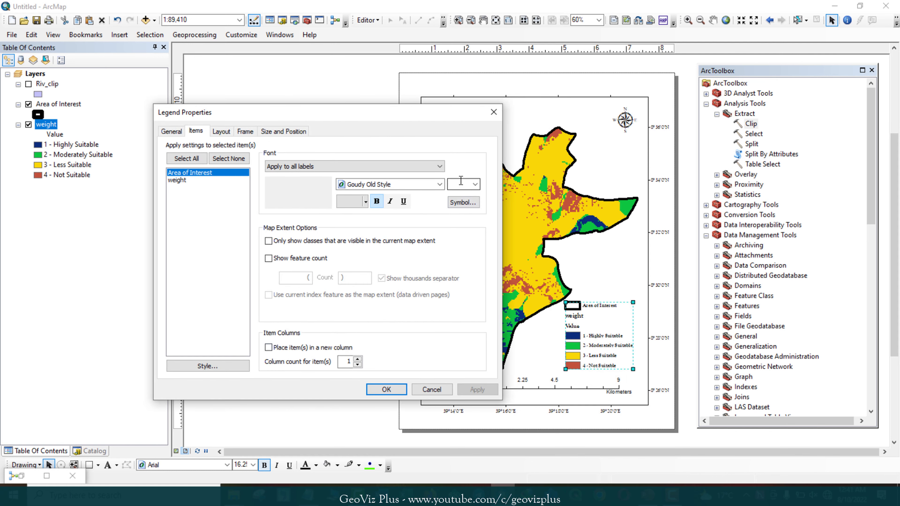
# Set the font size of both legend items to 14 and accept the legend properties.
pyautogui.keyDown('shift'); pyautogui.click(226, 181); pyautogui.keyUp('shift')
pyautogui.click(460, 184)
pyautogui.write('14')
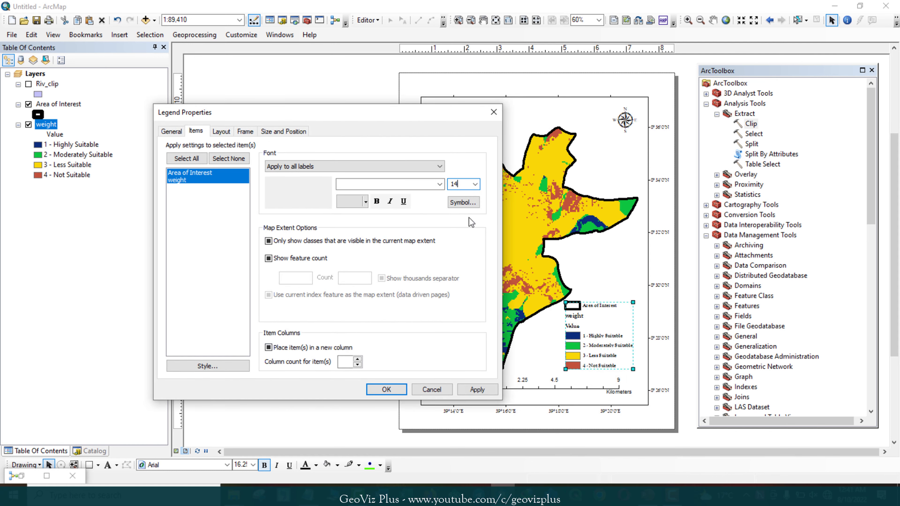
pyautogui.click(475, 390)
pyautogui.click(387, 389)
# Shift the mapped area up and slightly left inside the map frame to make room for the legend.
pyautogui.click(713, 20)
pyautogui.moveTo(566, 187); pyautogui.dragTo(561, 173)
pyautogui.click(832, 20)
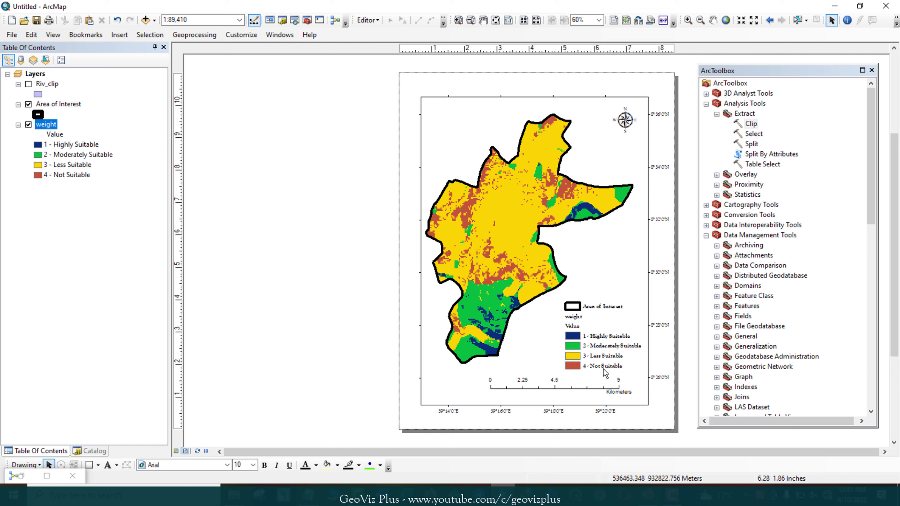
# Move the legend slightly up and left, and enlarge it to fill the space above the scale bar.
pyautogui.moveTo(603, 340); pyautogui.dragTo(592, 337)
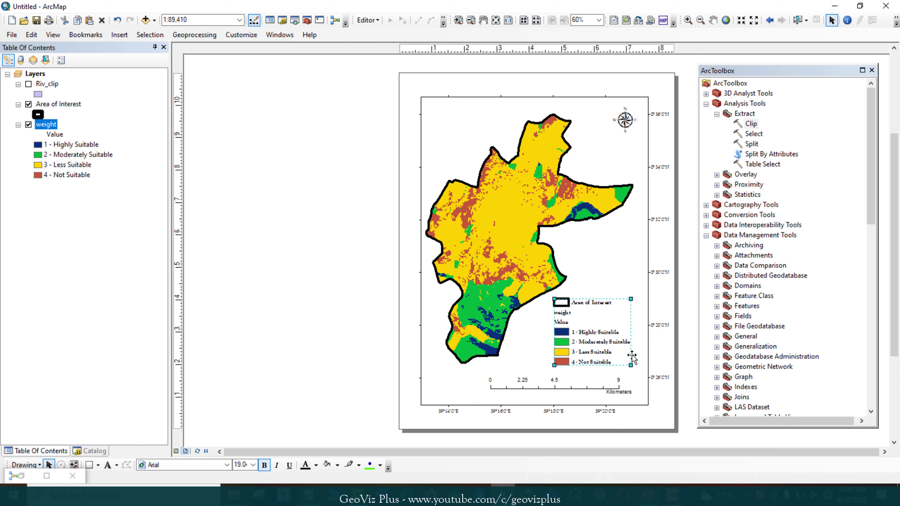
pyautogui.moveTo(631, 365); pyautogui.dragTo(644, 377)
pyautogui.click(234, 242)
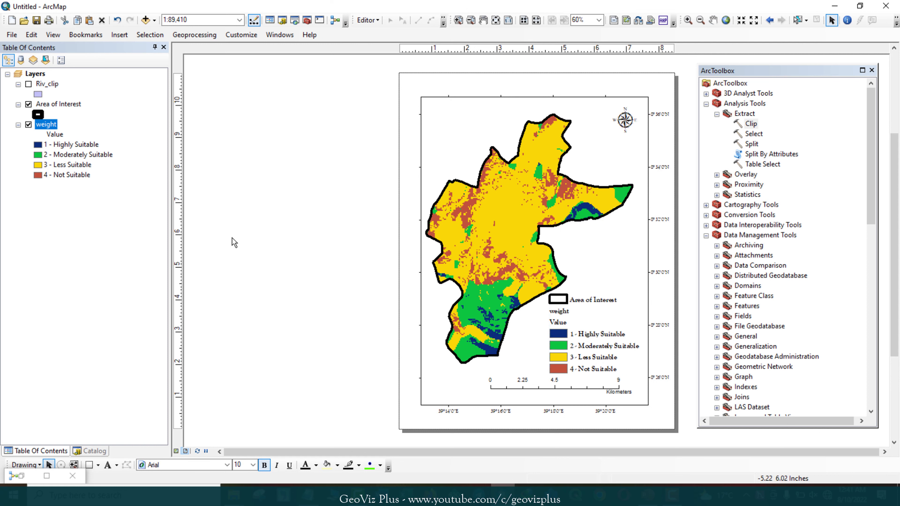
# Reduce the outline width of the Area of Interest layer's symbol.
pyautogui.click(37, 115)
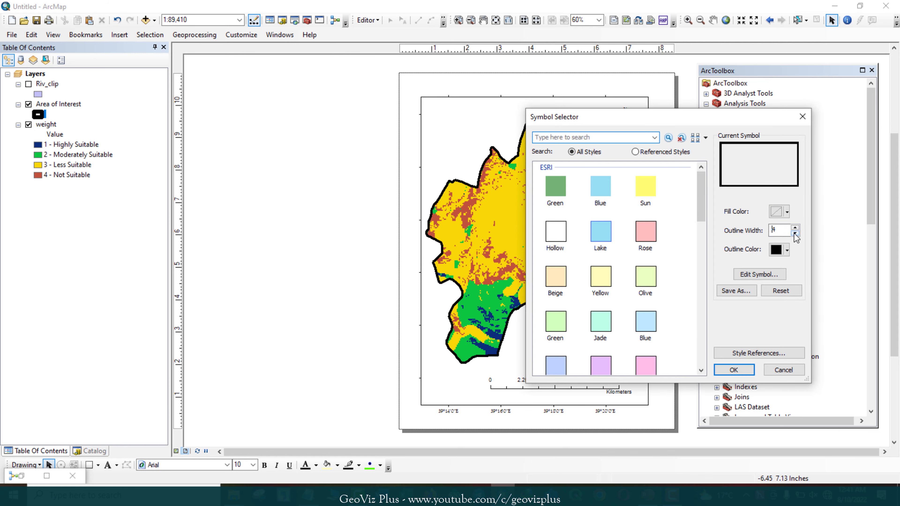
pyautogui.click(734, 370)
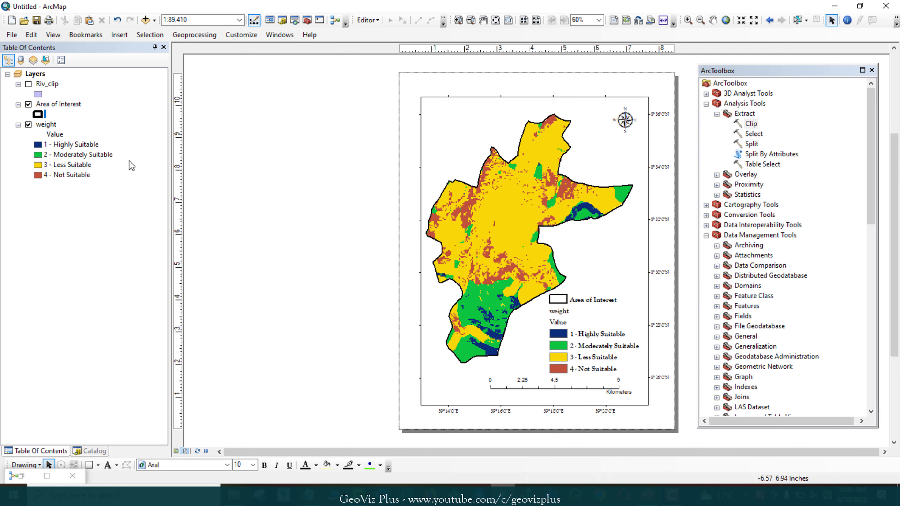
# Rename the weight layer as Suitability Class and remove its Value heading.
pyautogui.click(50, 127)
pyautogui.write('Suitability Class')
pyautogui.press('Return')
pyautogui.click(57, 136)
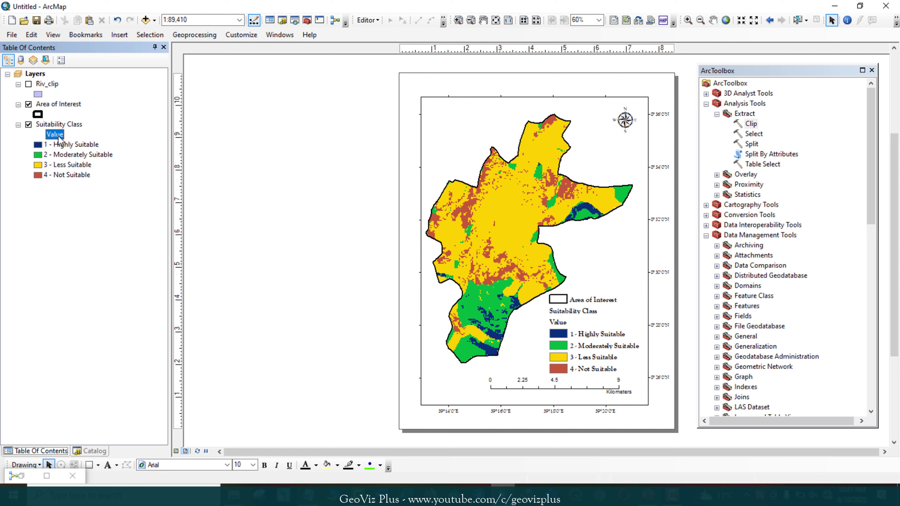
pyautogui.press('Return')
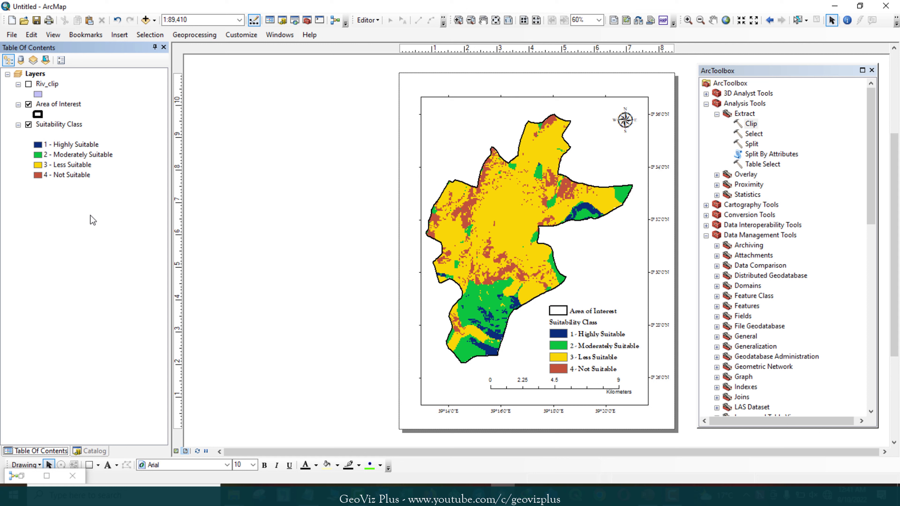
# Rename the Area of Interest layer as Study Area.
pyautogui.doubleClick(62, 105)
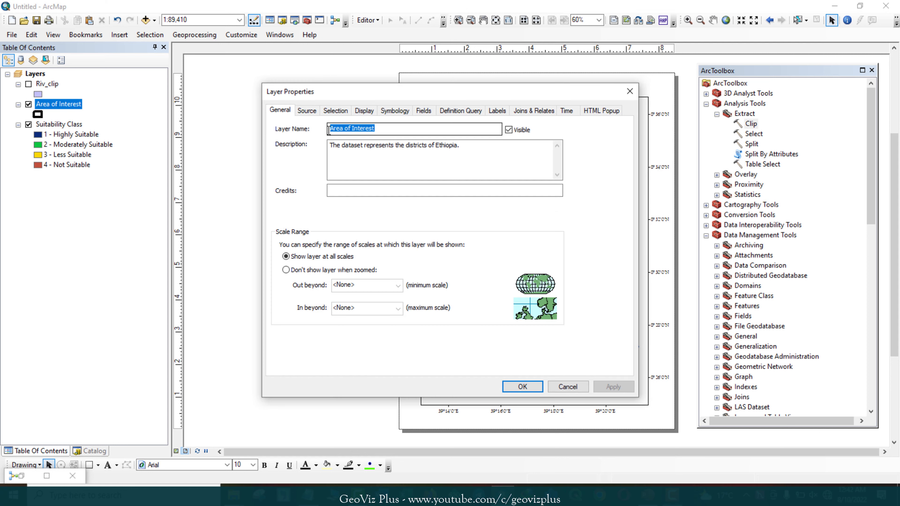
pyautogui.write('Study Area')
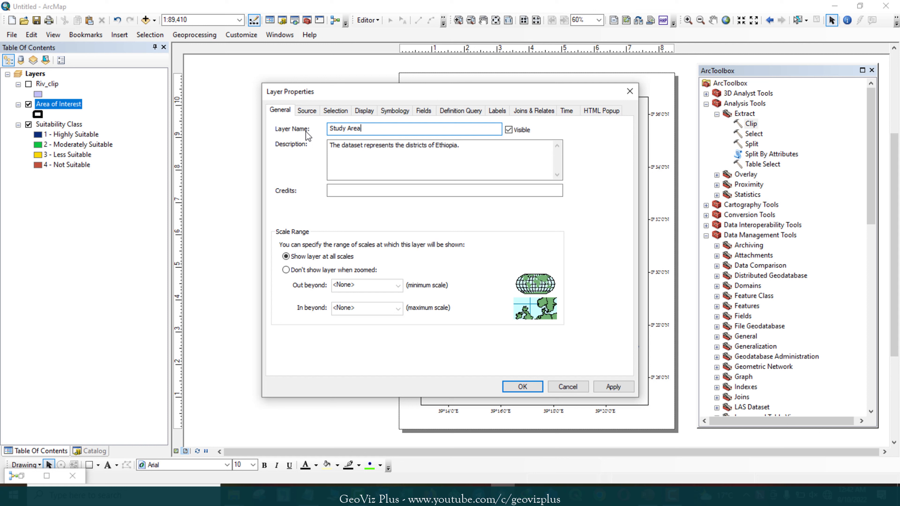
pyautogui.click(524, 387)
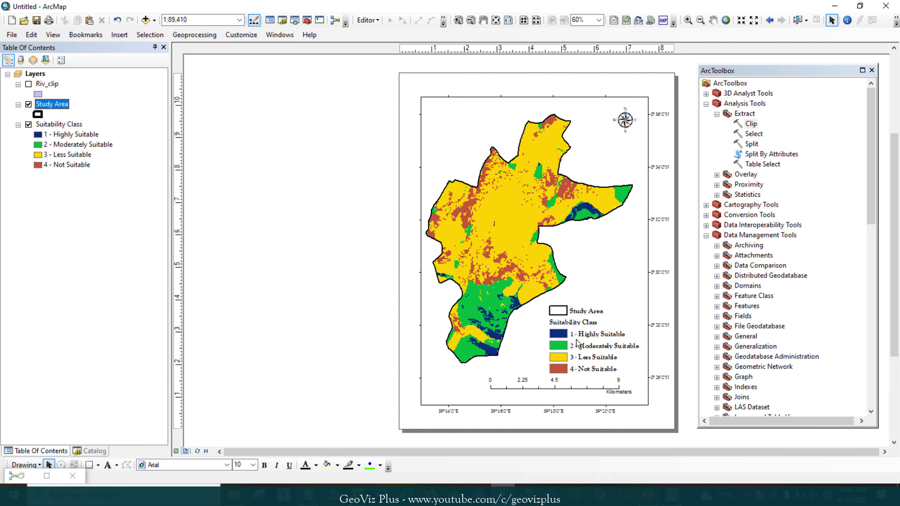
# Enlarge the legend from its upper-left corner and nudge it slightly right, close to the map frame's edge.
pyautogui.click(585, 339)
pyautogui.moveTo(548, 304); pyautogui.dragTo(537, 296)
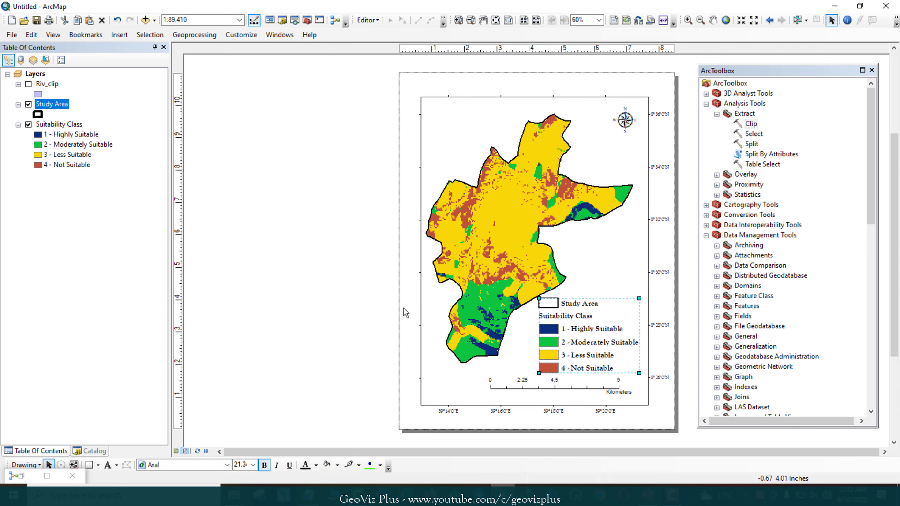
pyautogui.click(330, 279)
pyautogui.click(566, 327)
pyautogui.moveTo(566, 327); pyautogui.dragTo(571, 328)
pyautogui.click(325, 295)
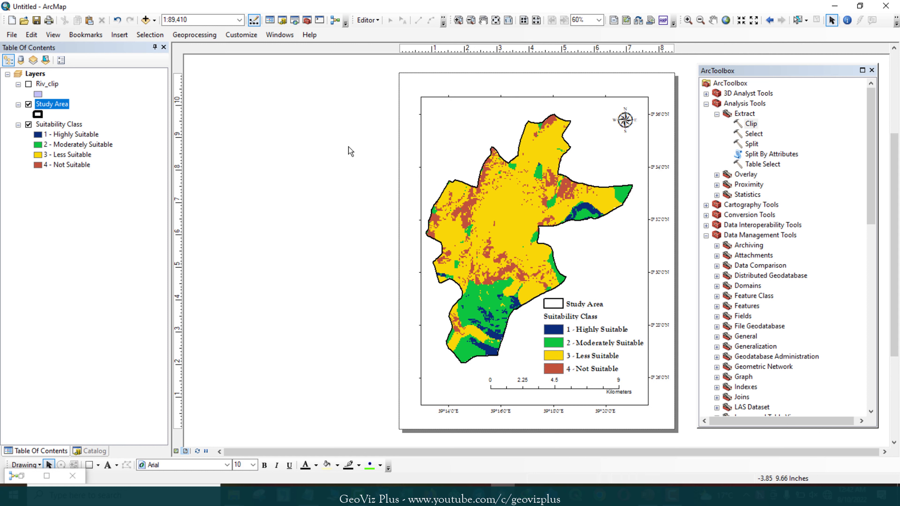
# Insert a neatline placed around all elements with a 10 pt gap and 10% rounding.
pyautogui.click(119, 34)
pyautogui.click(149, 101)
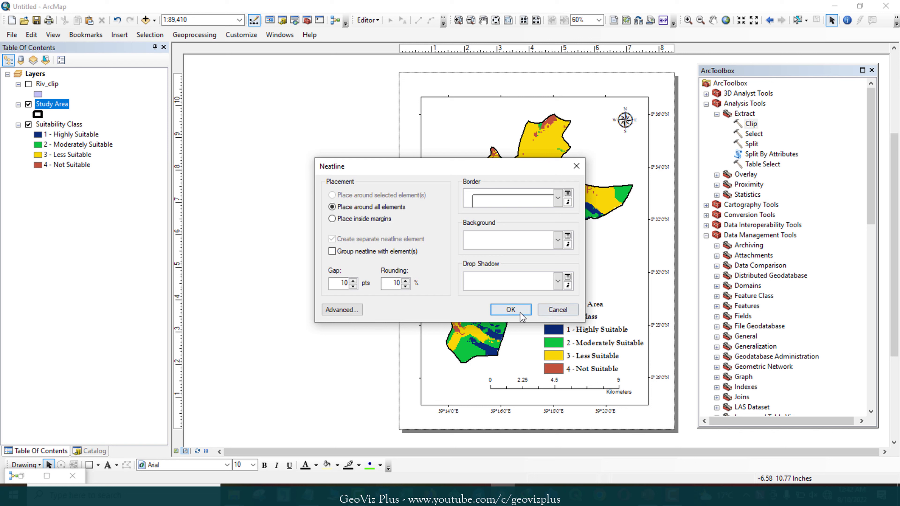
pyautogui.click(510, 309)
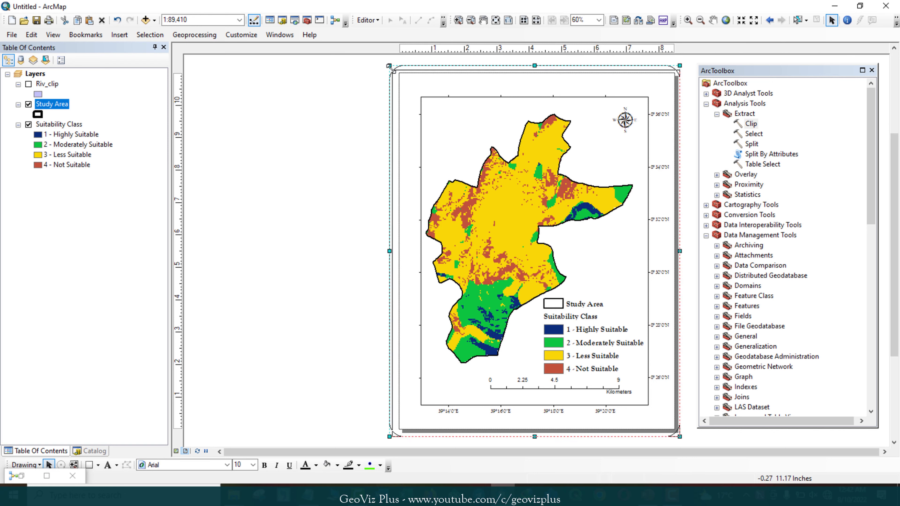
# Resize the neatline to fit just inside the page edges and shift the map frame slightly up and left within it.
pyautogui.moveTo(389, 66); pyautogui.dragTo(408, 84)
pyautogui.moveTo(681, 434); pyautogui.dragTo(671, 423)
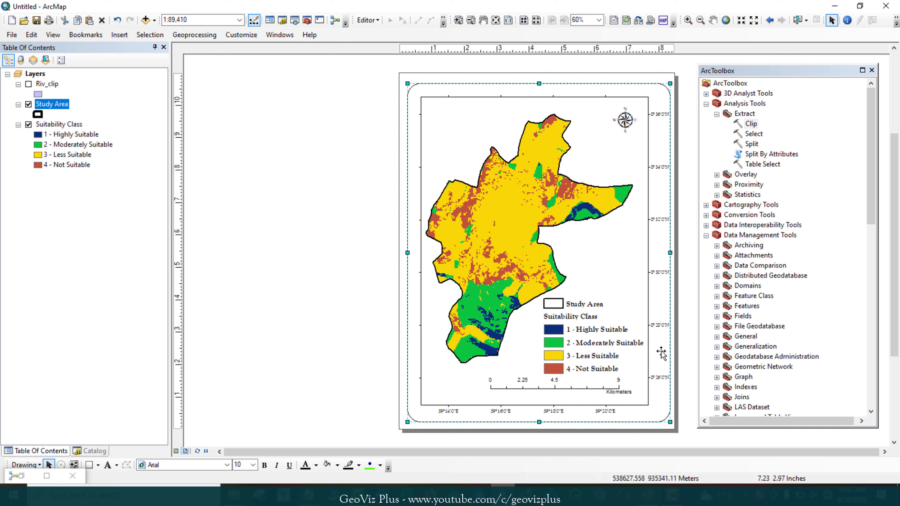
pyautogui.click(573, 301)
pyautogui.moveTo(573, 301); pyautogui.dragTo(567, 295)
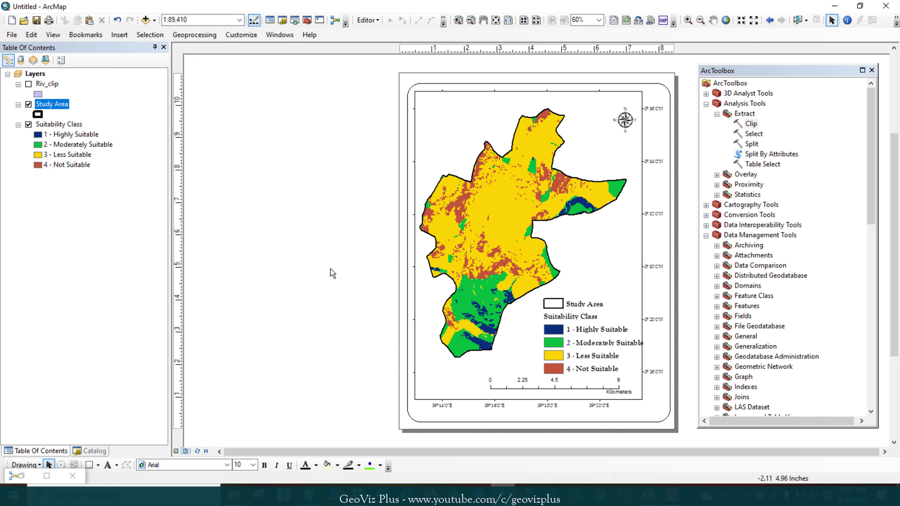
# Insert the title "Landfill Site Suitability Map" and place it just below the top edge of the map frame.
pyautogui.click(123, 36)
pyautogui.click(128, 61)
pyautogui.write('Landfill Site Suitability Map')
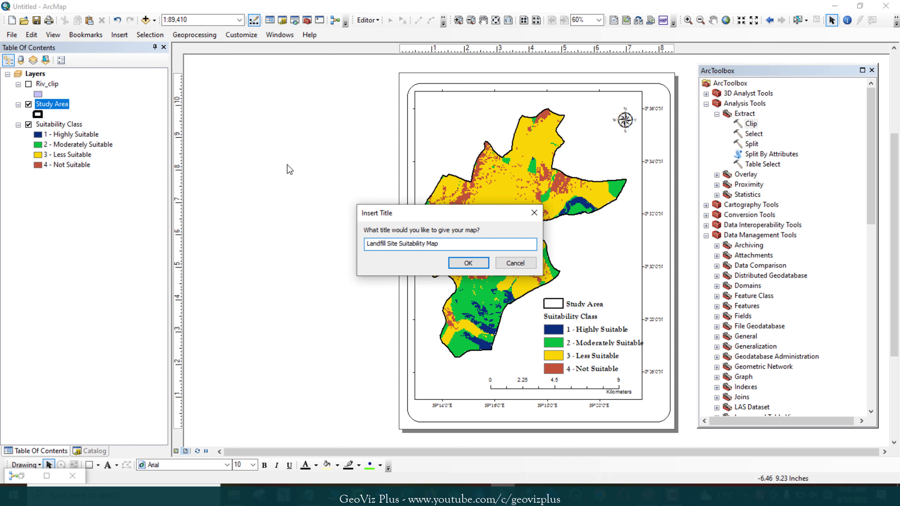
pyautogui.click(468, 263)
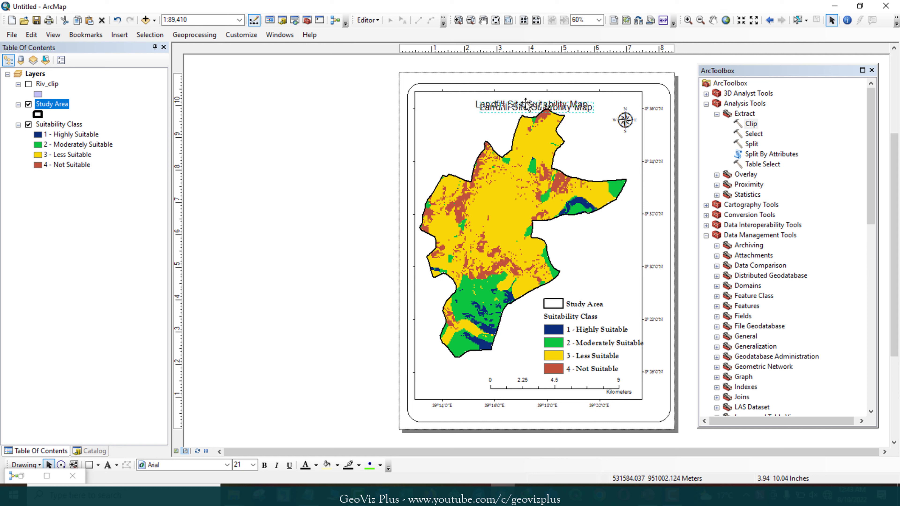
pyautogui.moveTo(539, 108); pyautogui.dragTo(534, 103)
# Change the map title's font to bold Goudy Old Style.
pyautogui.click(569, 292)
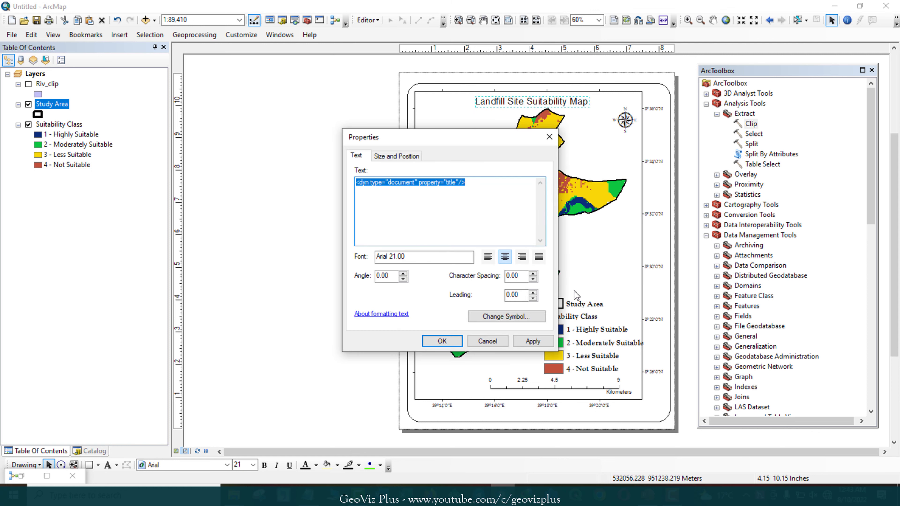
pyautogui.click(519, 321)
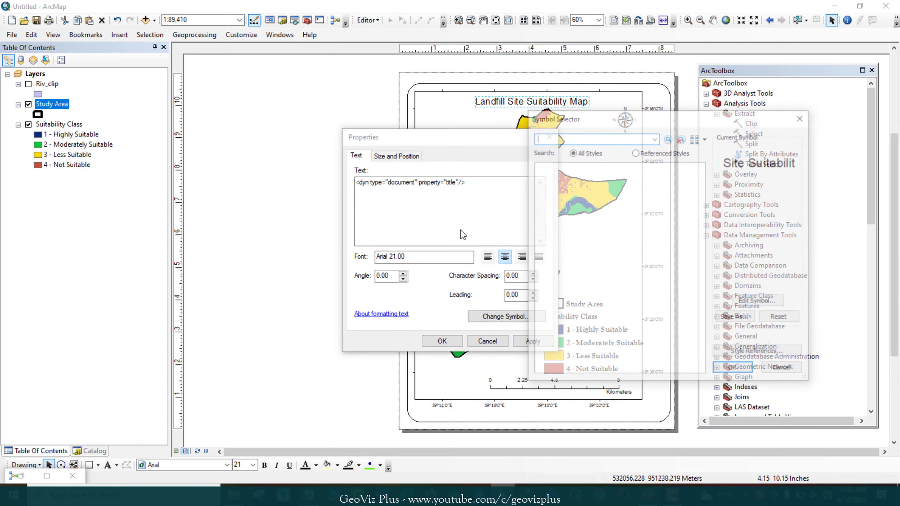
pyautogui.click(769, 230)
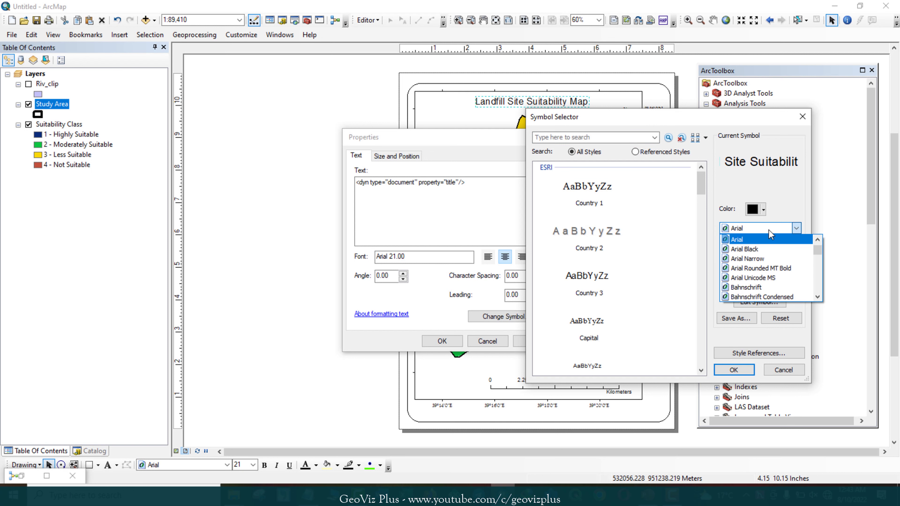
pyautogui.write('go')
pyautogui.click(762, 239)
pyautogui.click(750, 265)
pyautogui.click(733, 370)
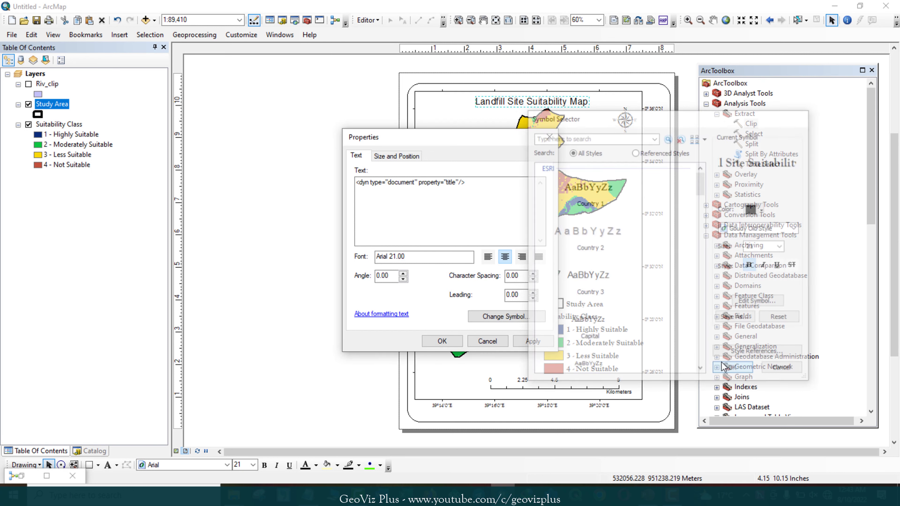
pyautogui.moveTo(467, 138); pyautogui.dragTo(308, 134)
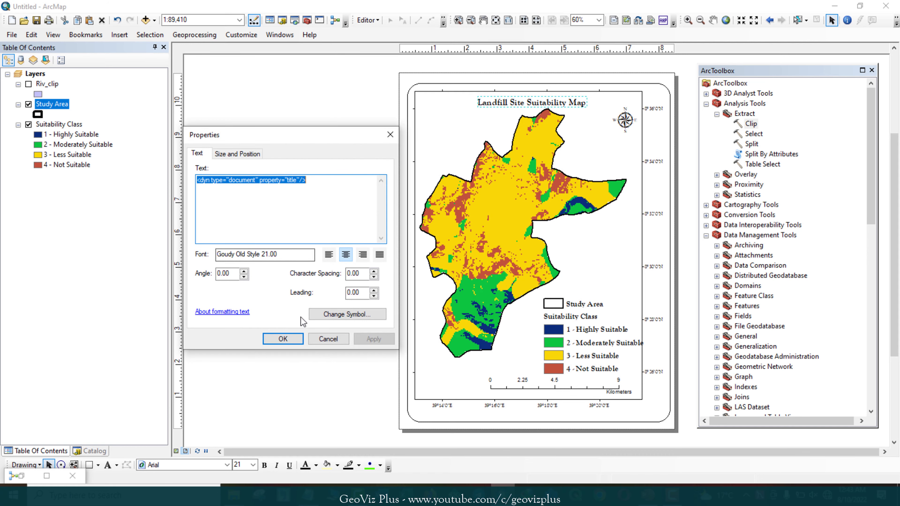
pyautogui.click(287, 339)
pyautogui.click(329, 176)
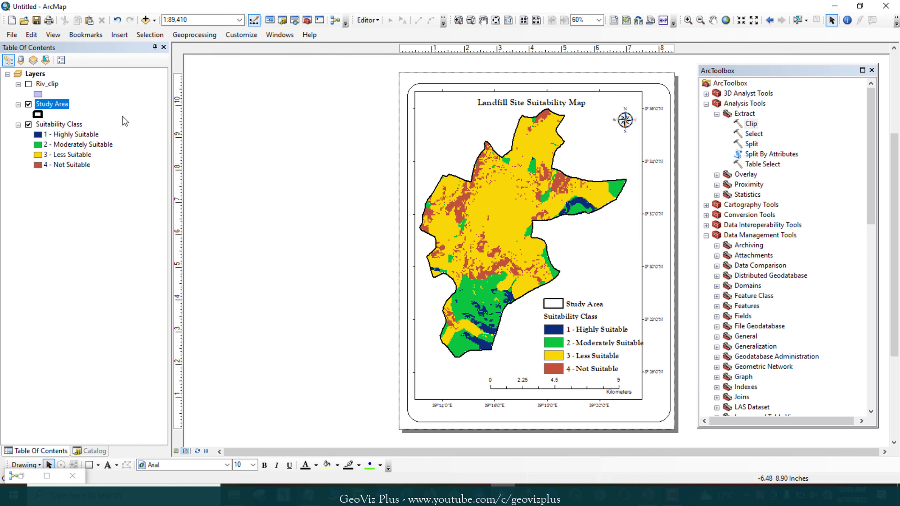
# Export the map layout as a JPEG named Final_Map in the LAND SUITABILITY USING MODEL BUILDER folder.
pyautogui.click(12, 35)
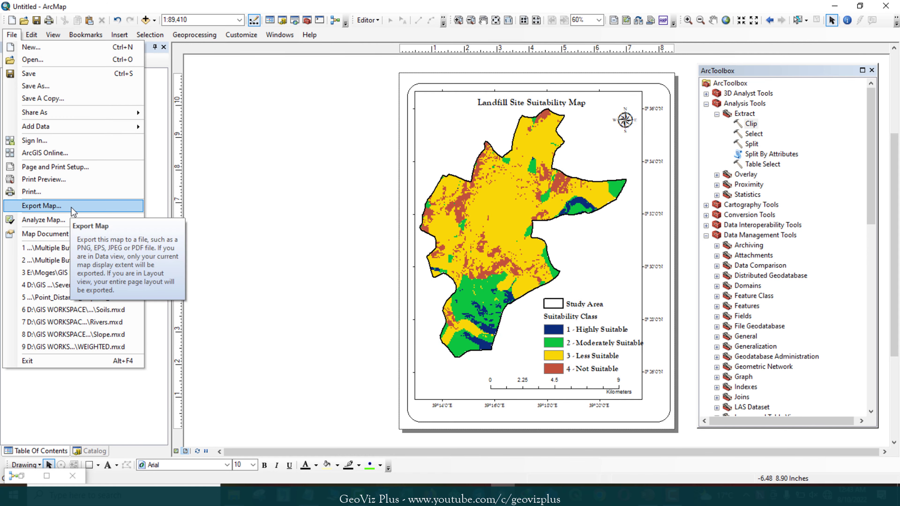
pyautogui.click(56, 206)
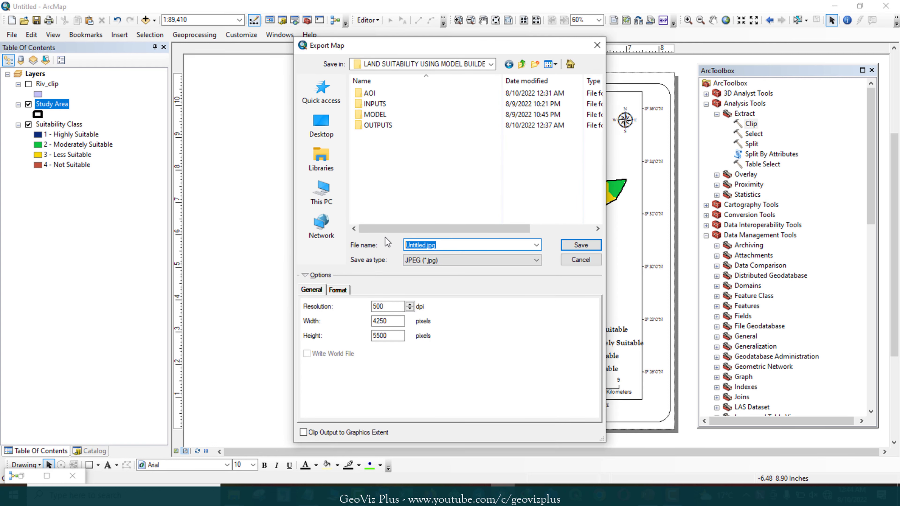
pyautogui.write('Final_Map')
pyautogui.press('Return')
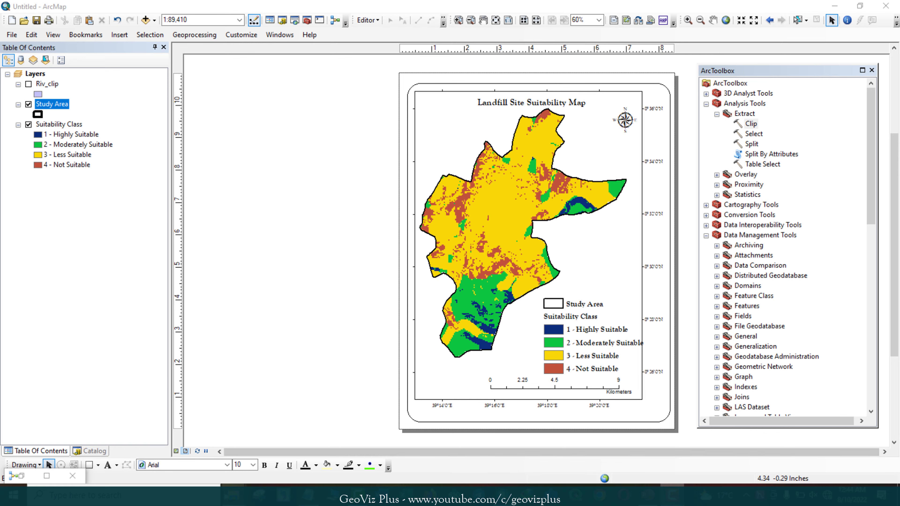
# Open the exported Final_Map.jpg from its folder in the photo viewer and examine the map and legend up close.
pyautogui.click(232, 495)
pyautogui.click(200, 466)
pyautogui.doubleClick(327, 122)
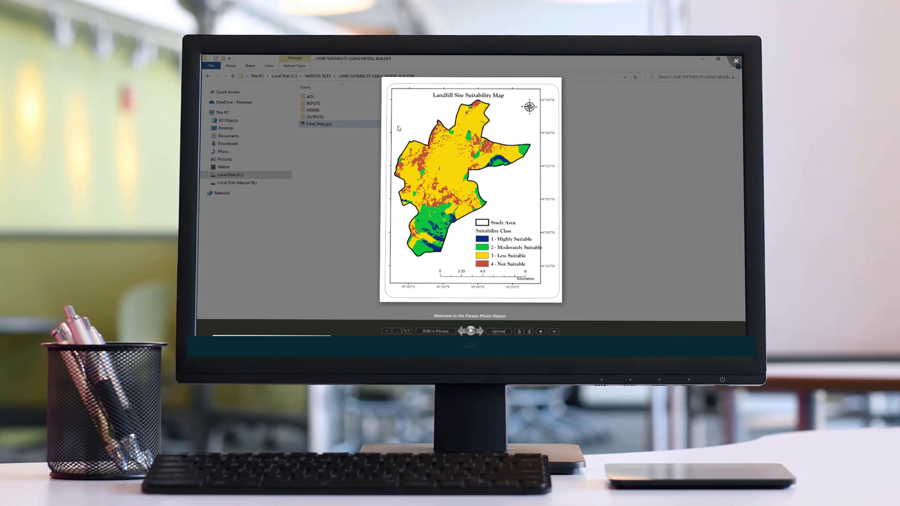
pyautogui.scroll(3, 482, 152)
pyautogui.moveTo(481, 151); pyautogui.dragTo(474, 195)
pyautogui.moveTo(483, 243); pyautogui.dragTo(486, 103)
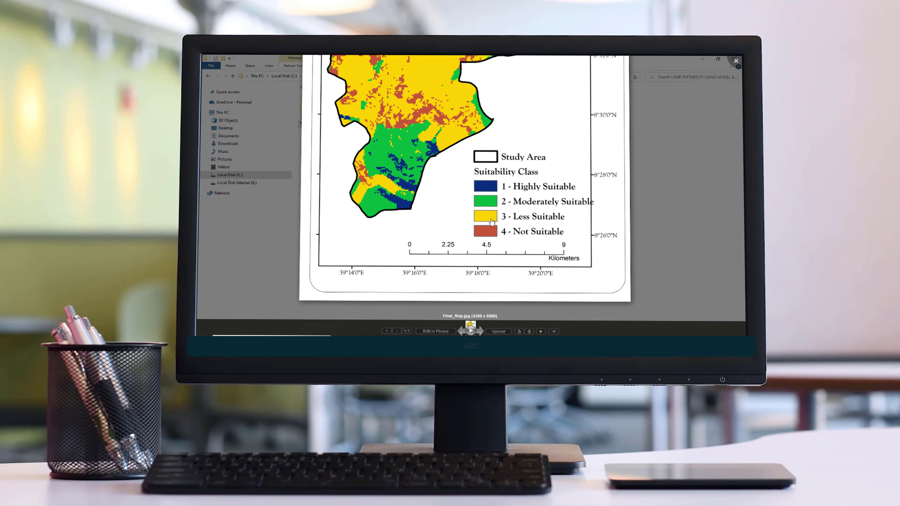
pyautogui.scroll(-5, 491, 226)
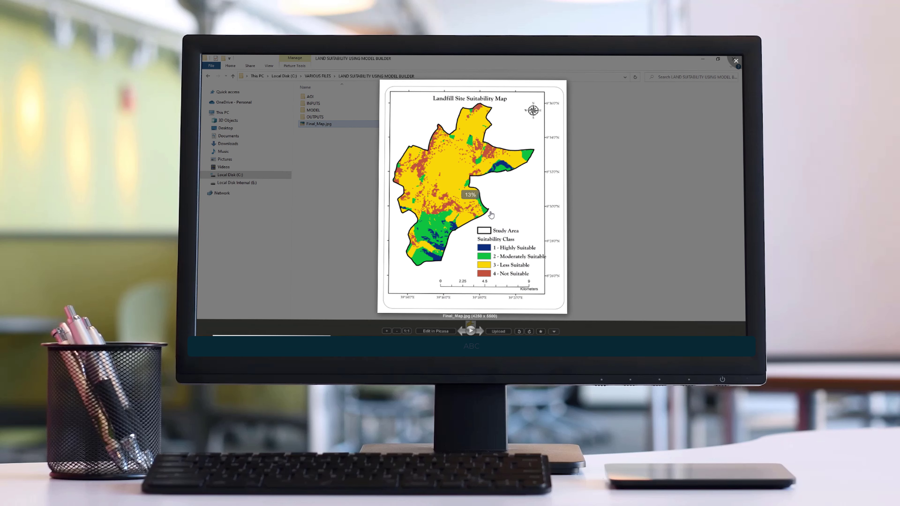
pyautogui.scroll(1, 491, 214)
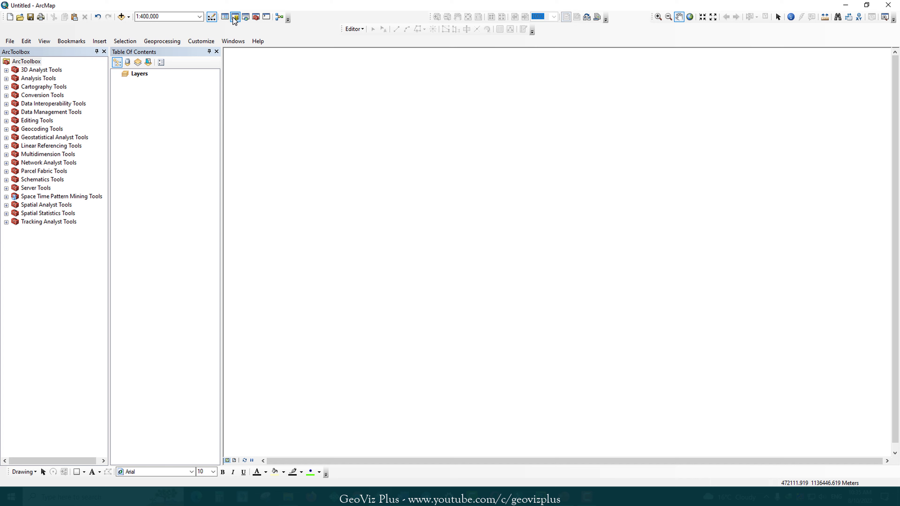
# Connect the Catalog to the folder E:\Workspace\MODEL BUILDER, expand the new connection and narrow the Catalog window.
pyautogui.rightClick(590, 145)
pyautogui.click(611, 150)
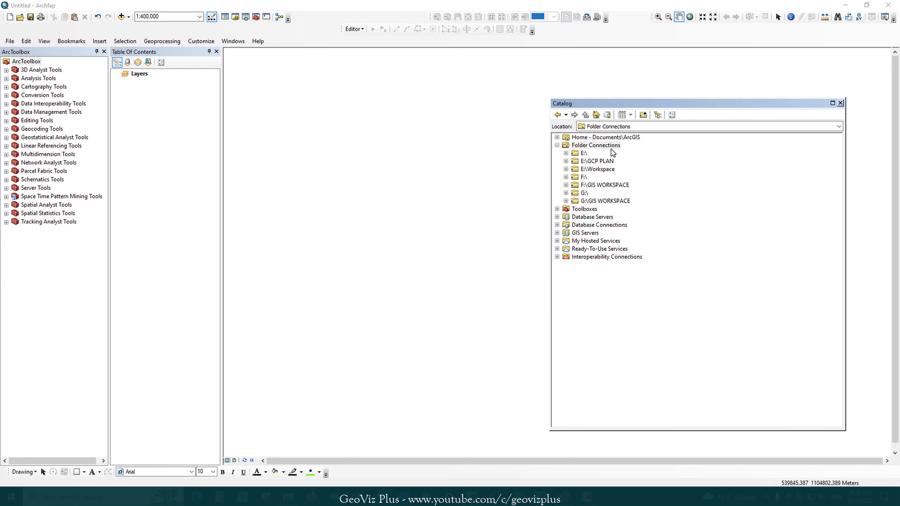
pyautogui.click(386, 241)
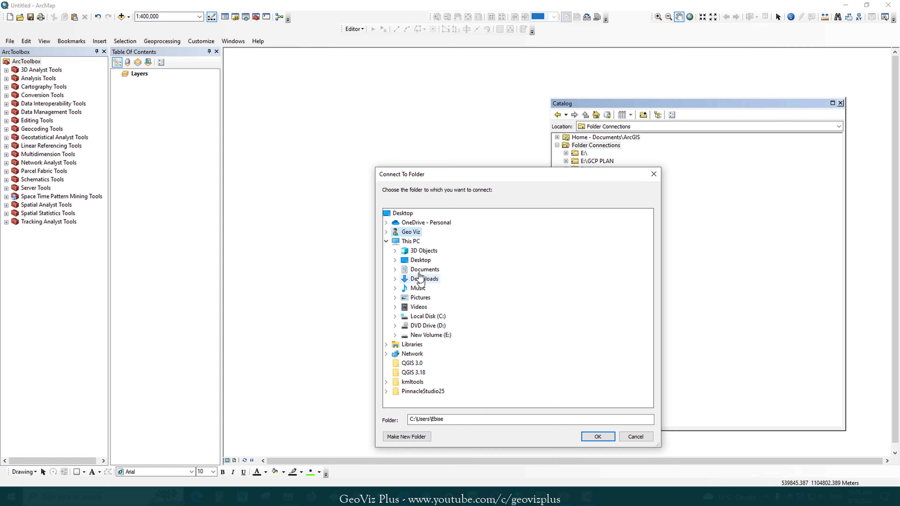
pyautogui.click(396, 334)
pyautogui.scroll(-2, 432, 312)
pyautogui.click(404, 344)
pyautogui.scroll(-3, 437, 315)
pyautogui.click(449, 288)
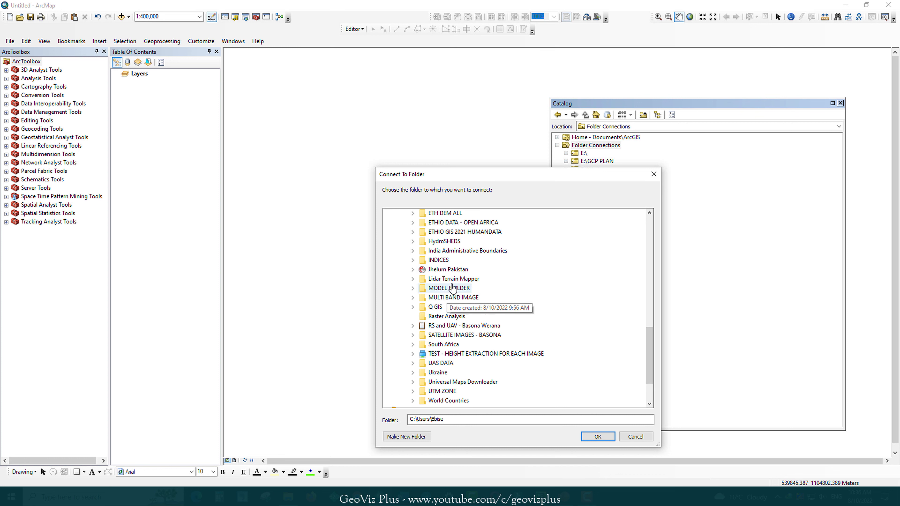
pyautogui.click(598, 437)
pyautogui.click(566, 177)
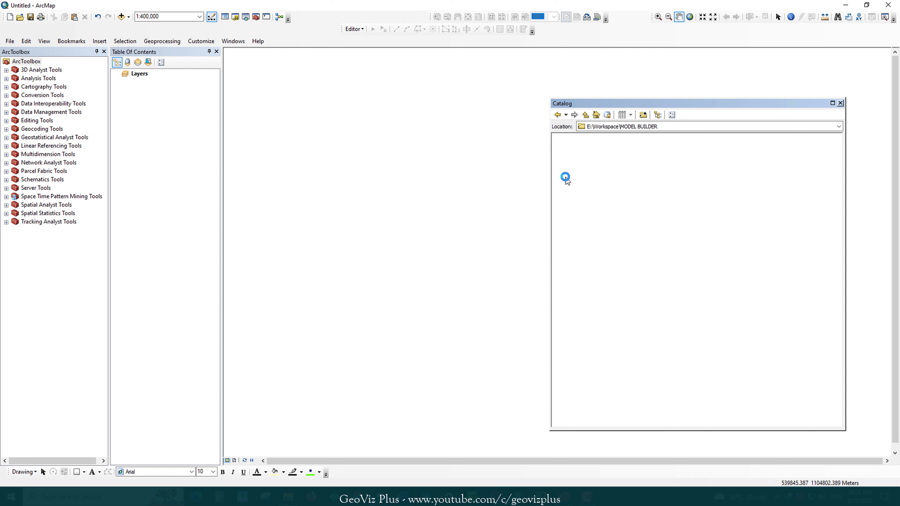
pyautogui.moveTo(551, 227); pyautogui.dragTo(672, 218)
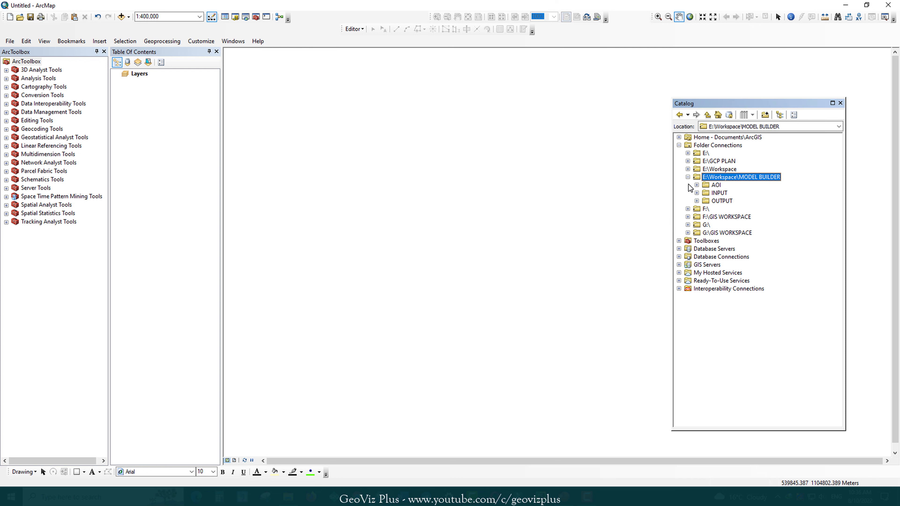
# Add Area of Interest.shp from the AOI folder to the map and symbolize it as Hollow with a thicker black outline.
pyautogui.click(697, 184)
pyautogui.moveTo(745, 193); pyautogui.dragTo(517, 206)
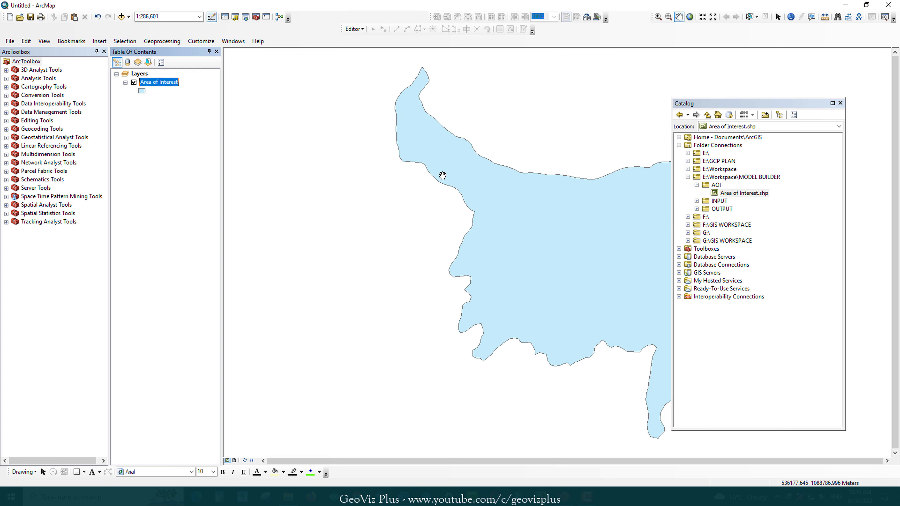
pyautogui.click(142, 90)
pyautogui.click(259, 243)
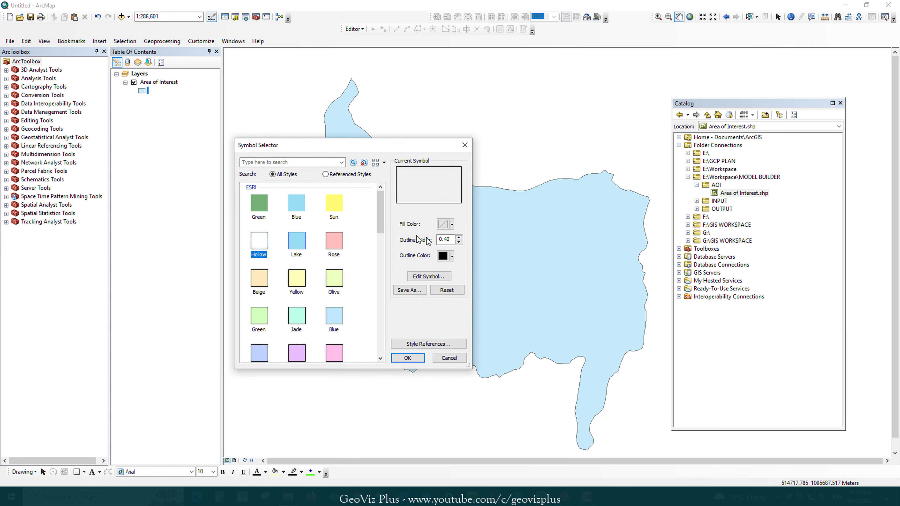
pyautogui.click(459, 238)
pyautogui.click(408, 358)
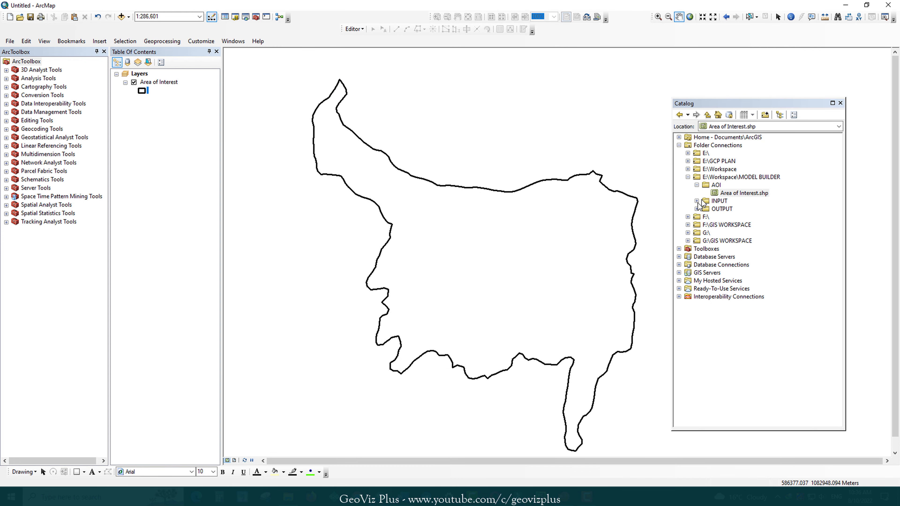
# Browse the INPUT folder and expand its DTM, NDWI and SOIL subfolders to check the raster in each.
pyautogui.click(696, 185)
pyautogui.click(697, 192)
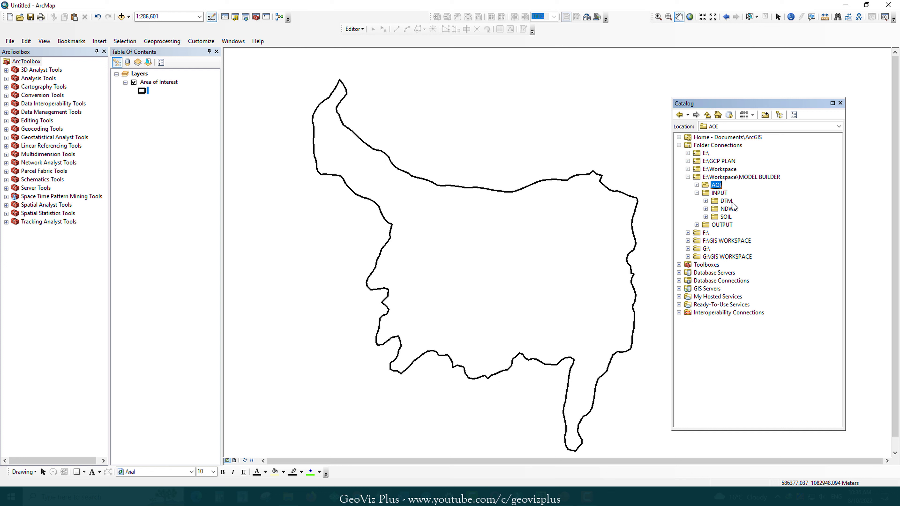
pyautogui.click(727, 209)
pyautogui.click(726, 217)
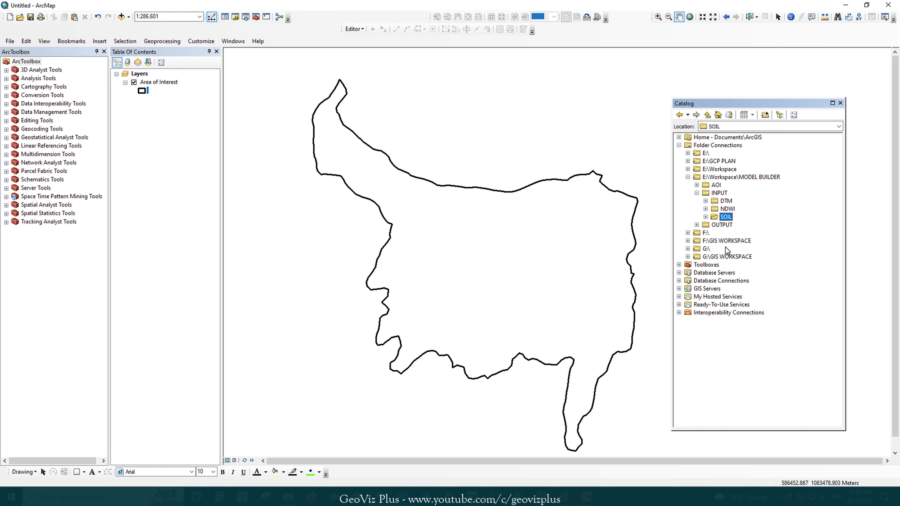
pyautogui.click(723, 195)
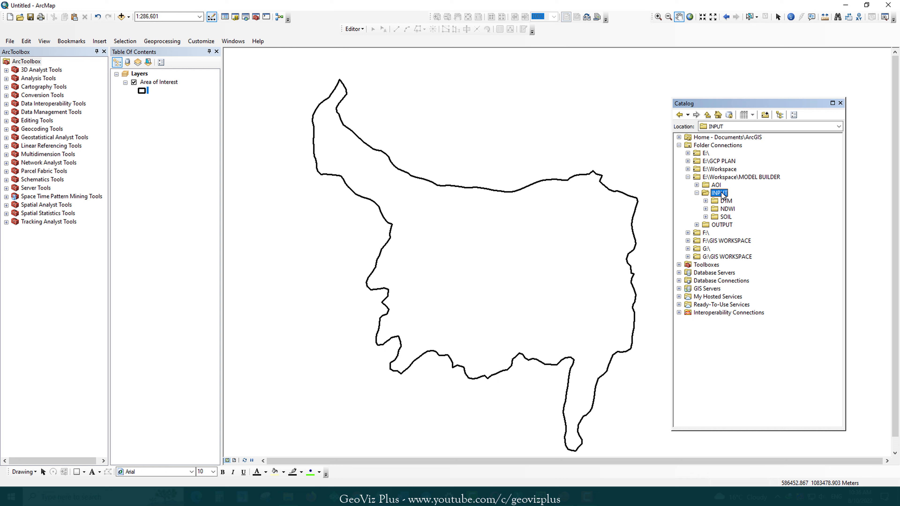
pyautogui.click(706, 201)
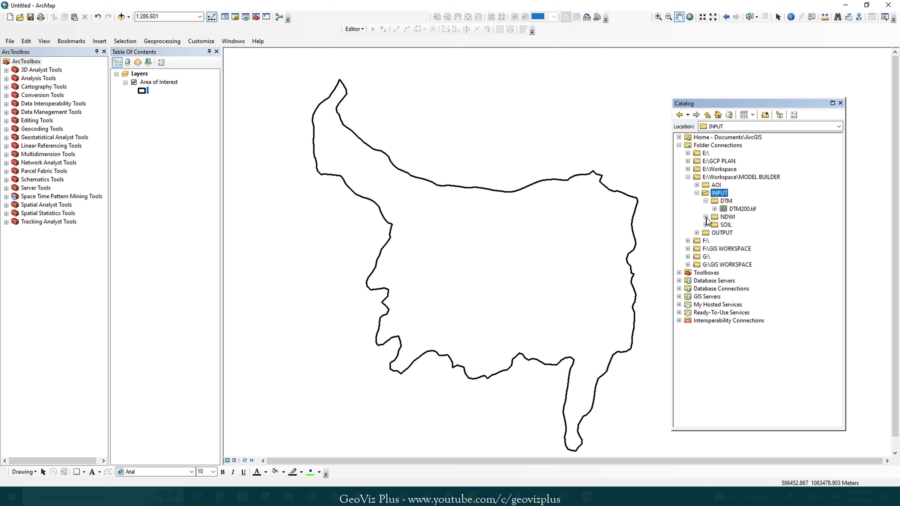
pyautogui.click(706, 216)
pyautogui.click(706, 232)
# Create a new folder named SLOPE inside the INPUT folder.
pyautogui.rightClick(721, 193)
pyautogui.moveTo(744, 253)
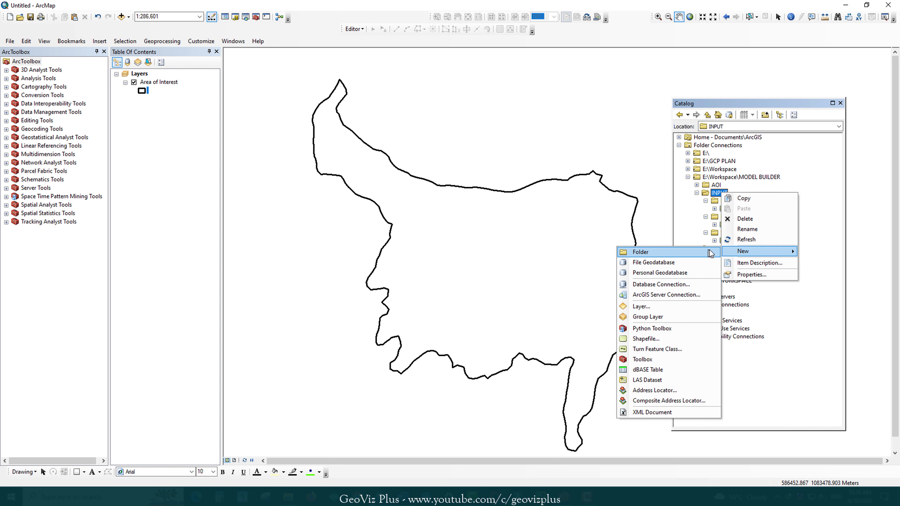
pyautogui.click(707, 253)
pyautogui.press('BackSpace')
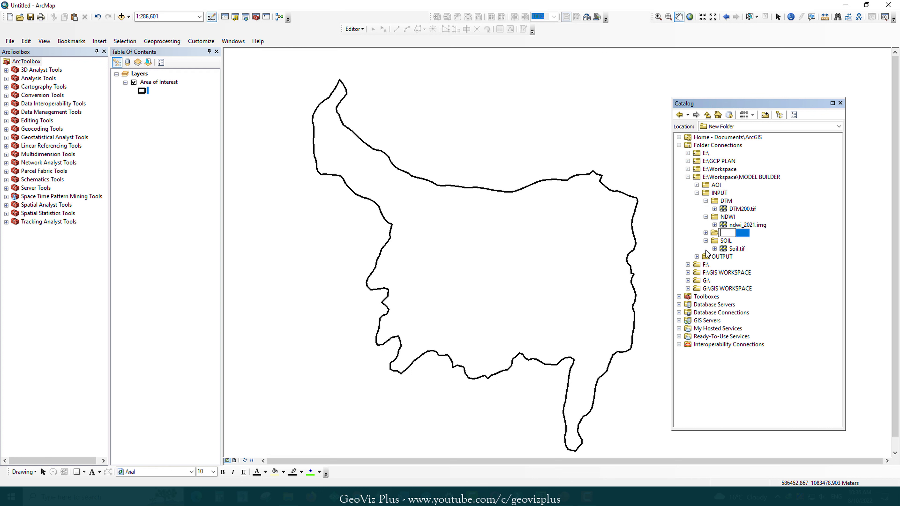
pyautogui.write('SLOPE')
pyautogui.press('Return')
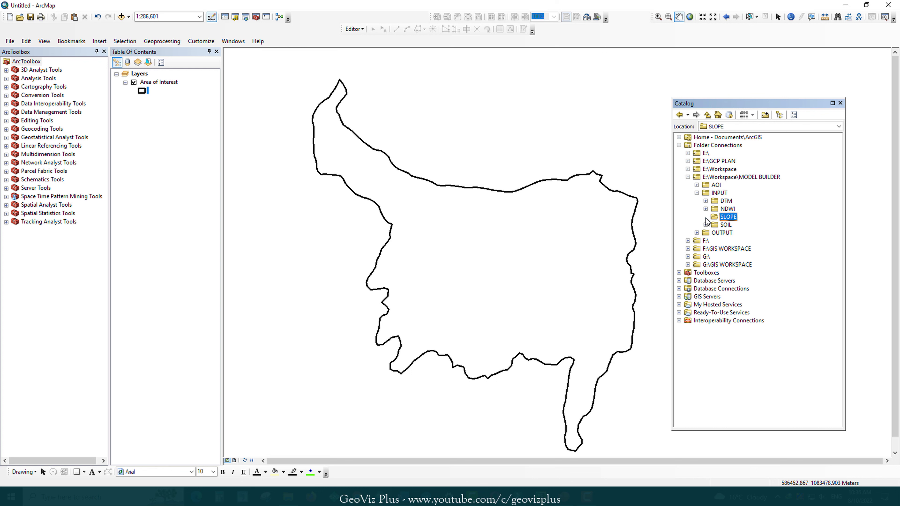
pyautogui.click(720, 194)
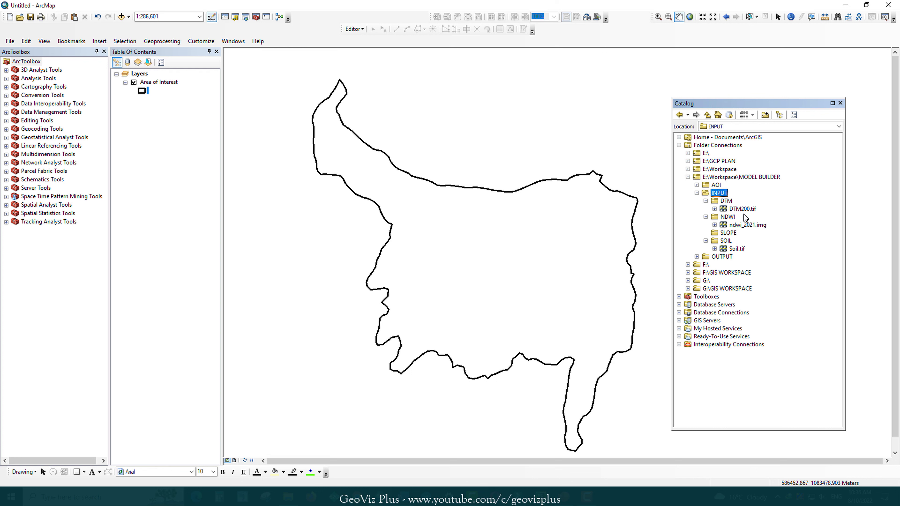
# Open a new ModelBuilder model and add DTM200.tif from the DTM folder to it.
pyautogui.moveTo(438, 213); pyautogui.dragTo(423, 210)
pyautogui.click(162, 41)
pyautogui.click(172, 157)
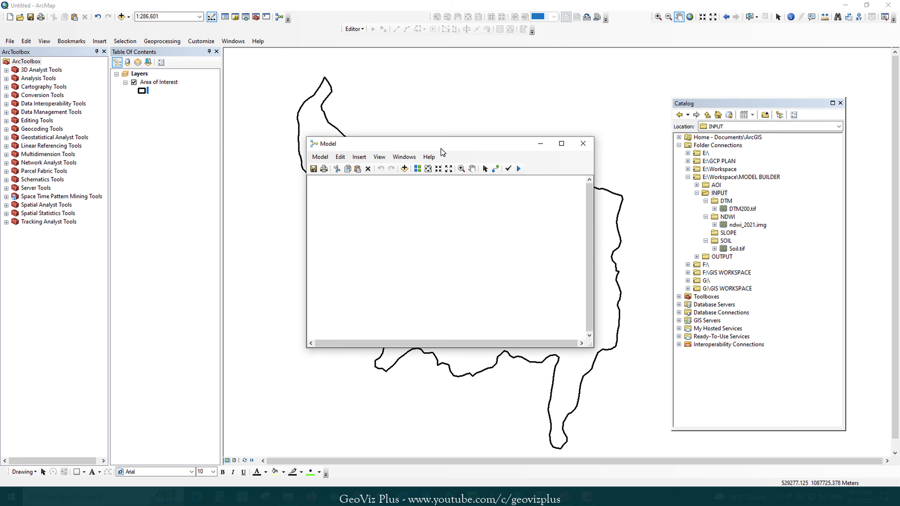
pyautogui.moveTo(441, 149); pyautogui.dragTo(319, 137)
pyautogui.click(220, 151)
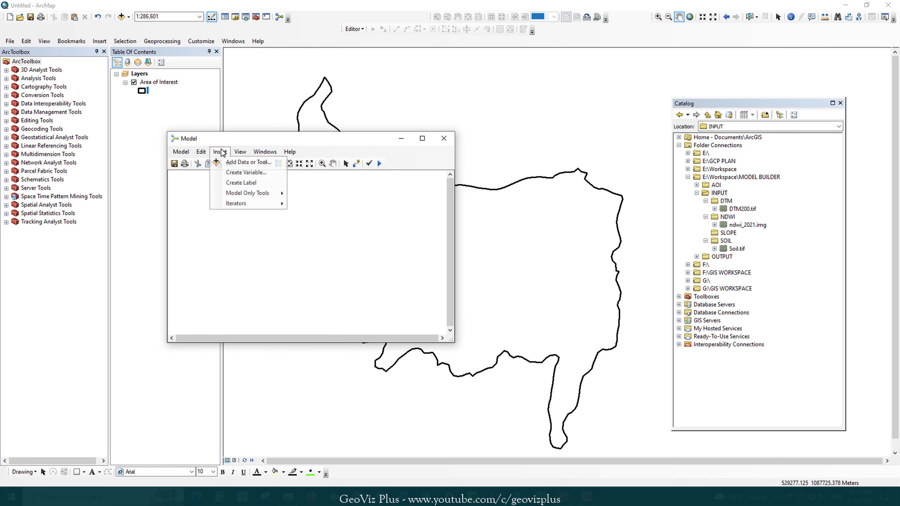
pyautogui.click(241, 160)
pyautogui.click(220, 195)
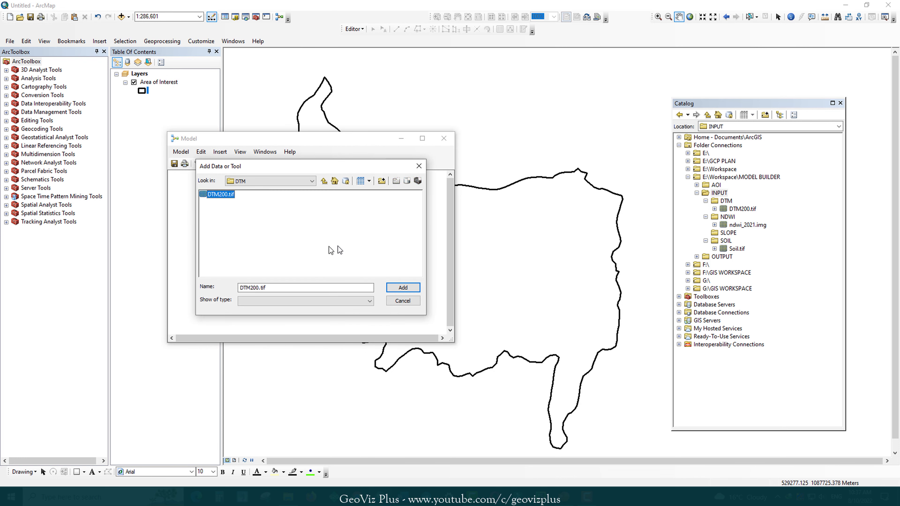
pyautogui.click(403, 287)
pyautogui.moveTo(322, 141); pyautogui.dragTo(301, 121)
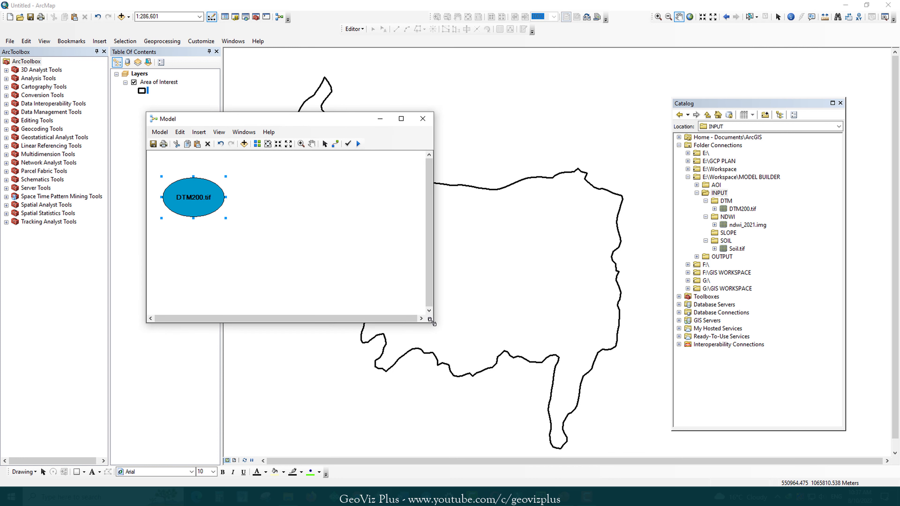
# Enlarge the model window and rename the DTM200.tif element to DTM.
pyautogui.moveTo(432, 323); pyautogui.dragTo(638, 405)
pyautogui.rightClick(201, 195)
pyautogui.click(235, 310)
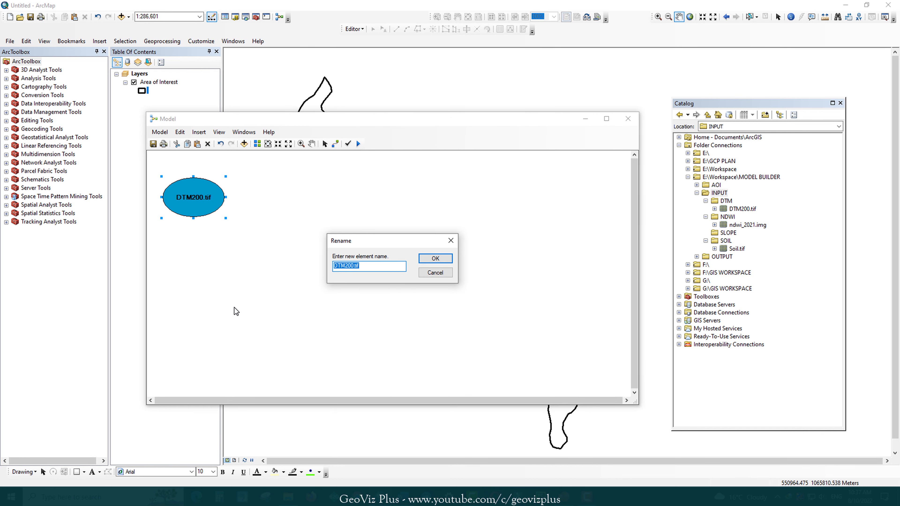
pyautogui.write('DTM')
pyautogui.press('Return')
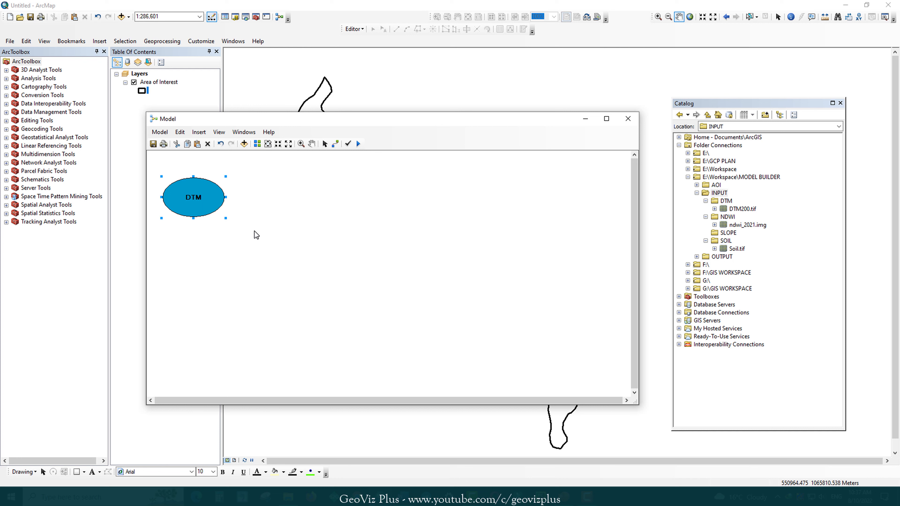
# Add Soil.tif from the SOIL folder to the model and place it below the DTM element.
pyautogui.click(200, 134)
pyautogui.click(216, 143)
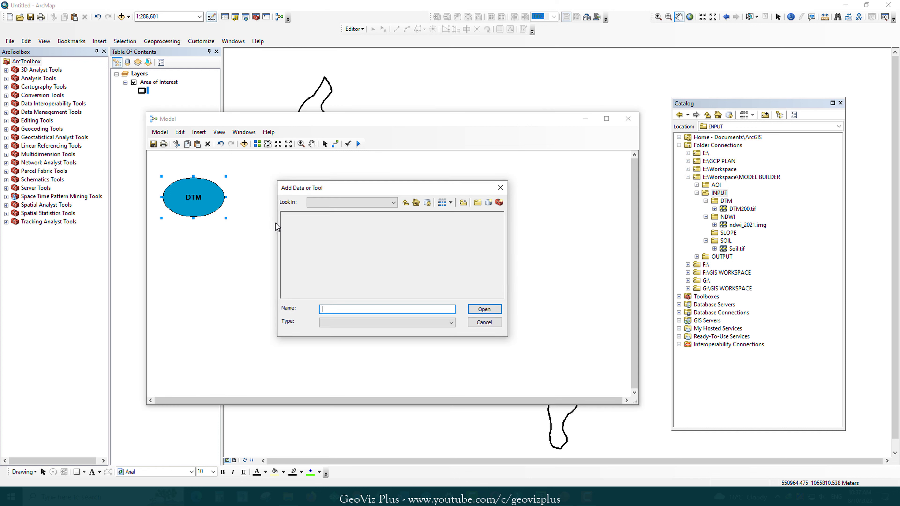
pyautogui.click(567, 498)
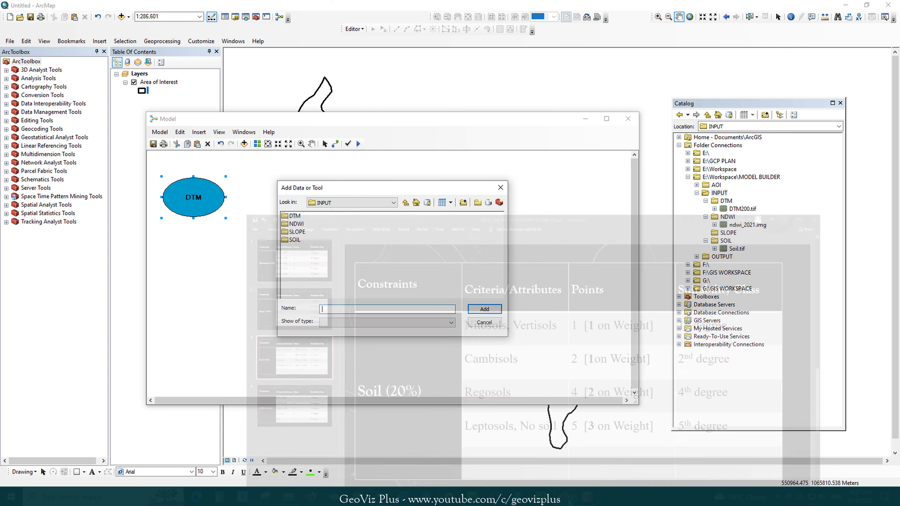
pyautogui.doubleClick(293, 235)
pyautogui.click(298, 217)
pyautogui.doubleClick(297, 216)
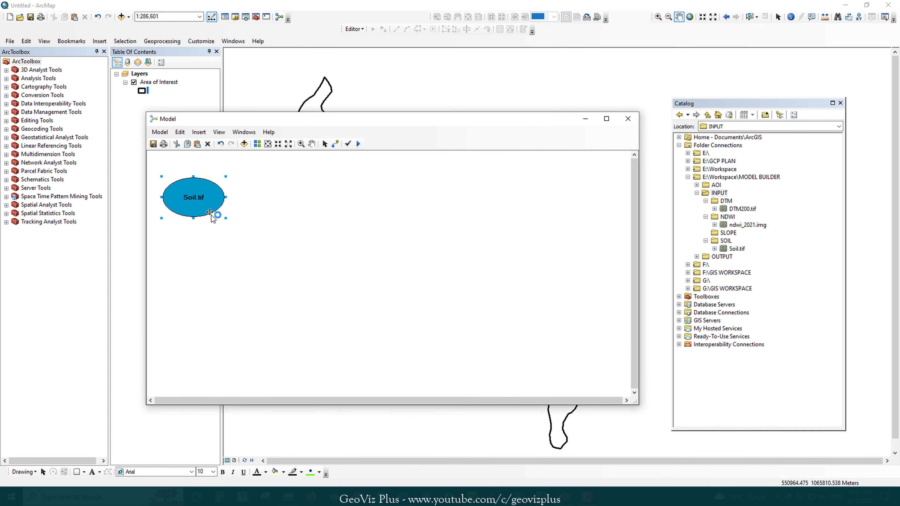
pyautogui.moveTo(202, 225); pyautogui.dragTo(201, 276)
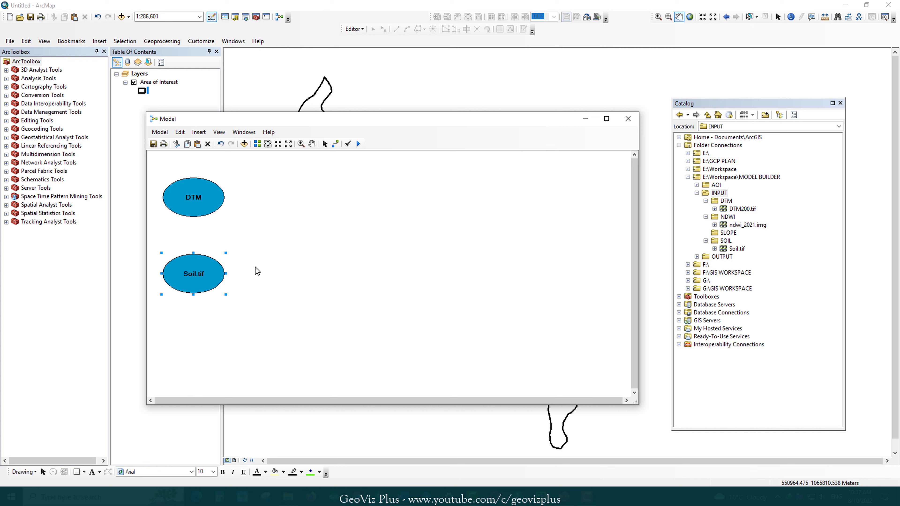
# Add ndwi_2021.img from the NDWI folder to the model and place it below the Soil.tif element.
pyautogui.click(199, 131)
pyautogui.click(215, 142)
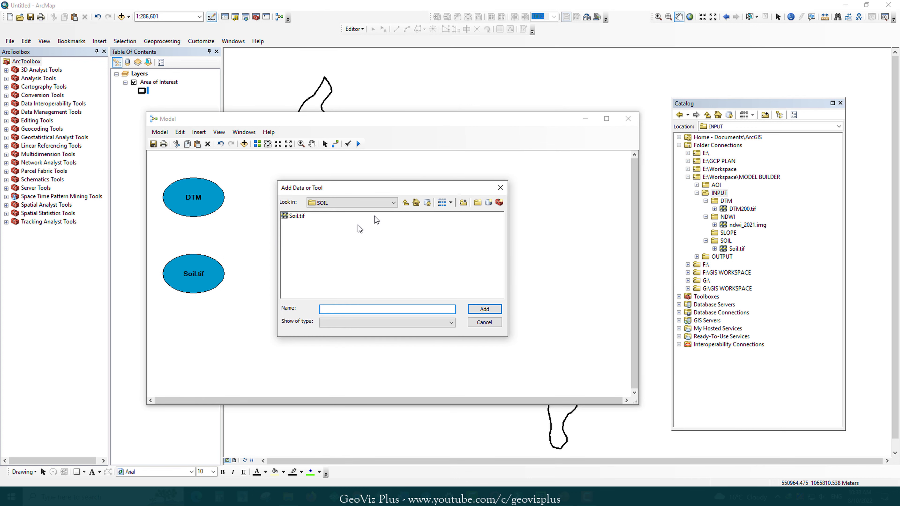
pyautogui.click(406, 203)
pyautogui.doubleClick(299, 225)
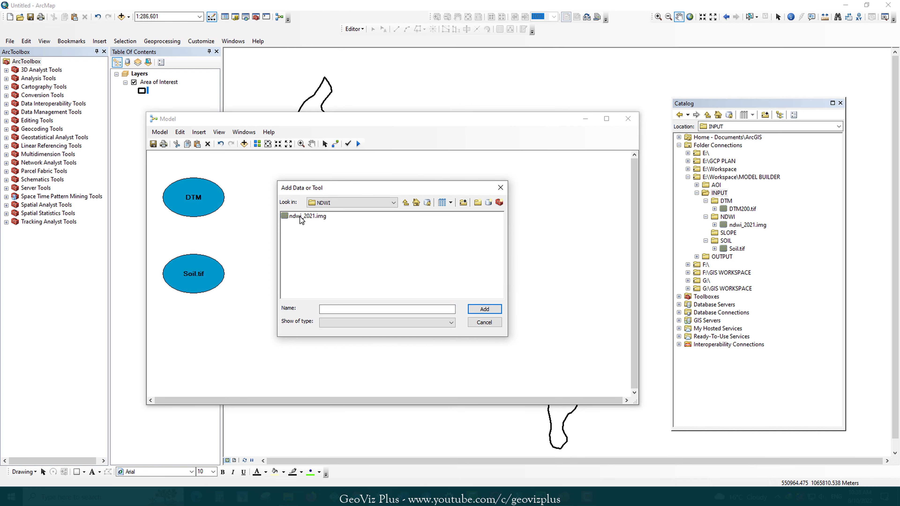
pyautogui.doubleClick(301, 217)
pyautogui.moveTo(200, 197); pyautogui.dragTo(201, 342)
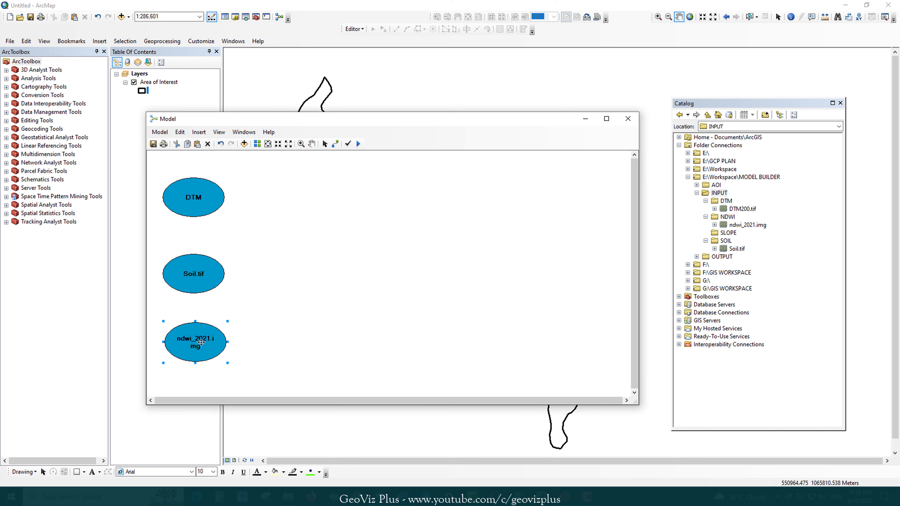
# Rename the ndwi_2021.img element to NDWI and shift the DTM element slightly upward in the model.
pyautogui.rightClick(203, 344)
pyautogui.click(243, 311)
pyautogui.write('NDWI')
pyautogui.click(435, 259)
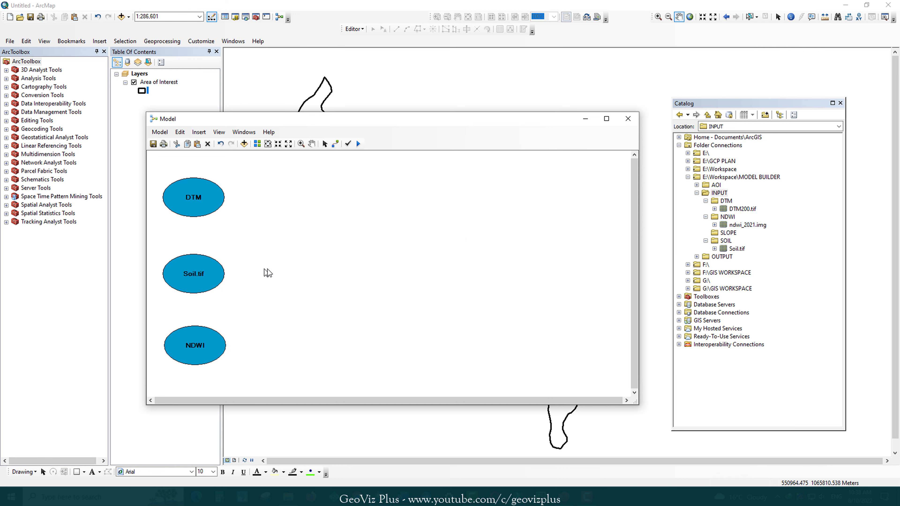
pyautogui.moveTo(357, 121); pyautogui.dragTo(340, 120)
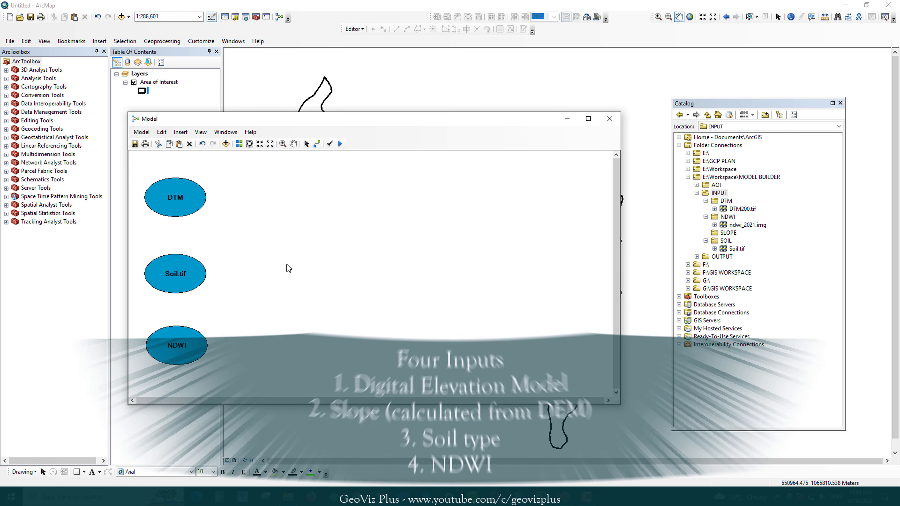
pyautogui.moveTo(188, 196); pyautogui.dragTo(186, 184)
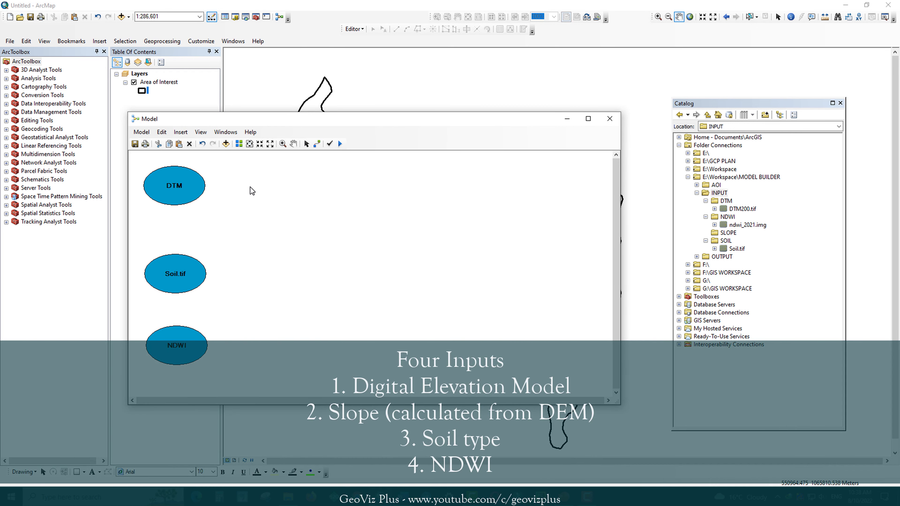
# Add the Spatial Analyst Reclassify tool beside the DTM element and connect DTM to it as the input raster.
pyautogui.click(6, 205)
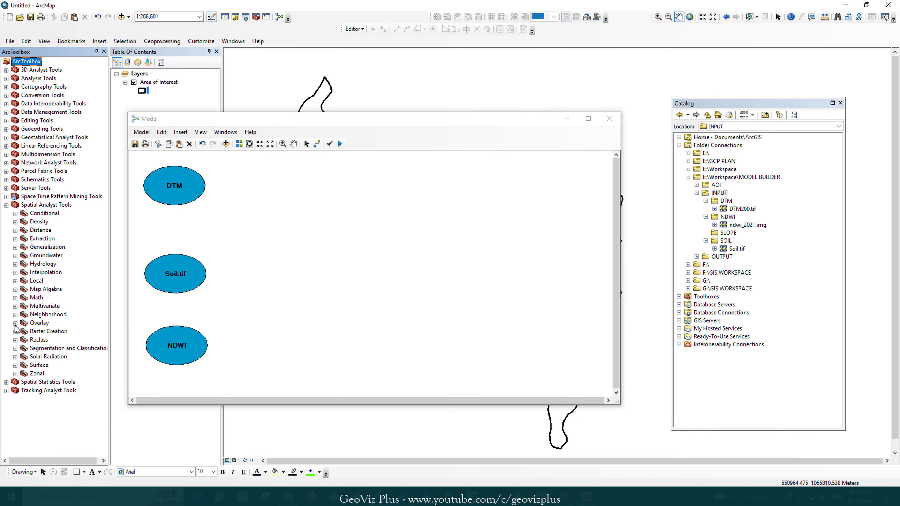
pyautogui.click(15, 341)
pyautogui.click(51, 374)
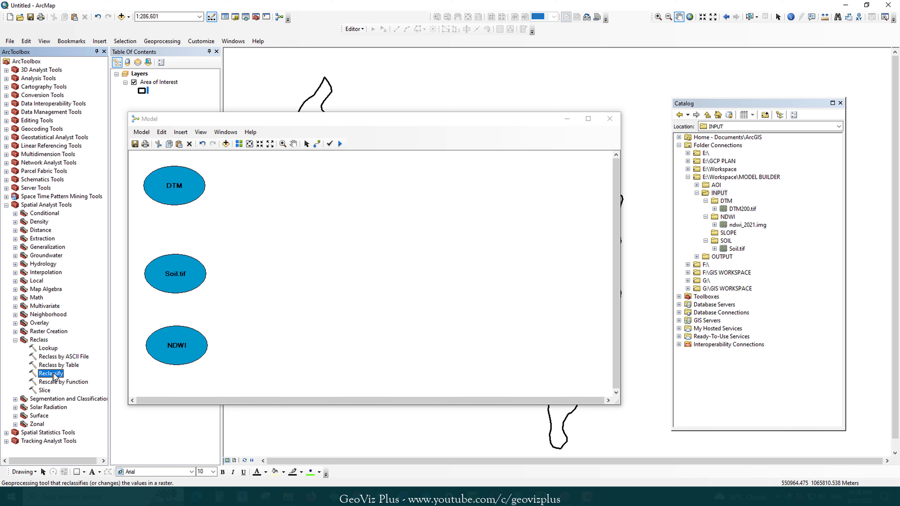
pyautogui.moveTo(52, 377); pyautogui.dragTo(310, 199)
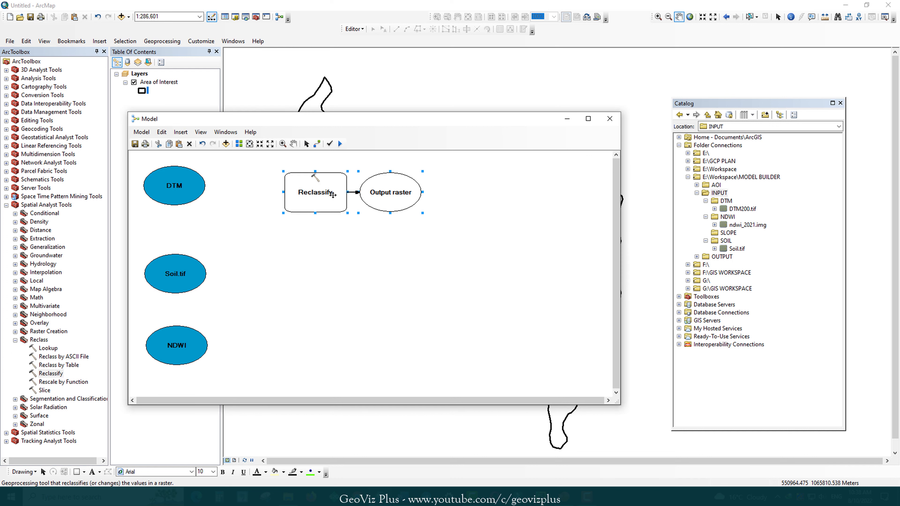
pyautogui.click(317, 144)
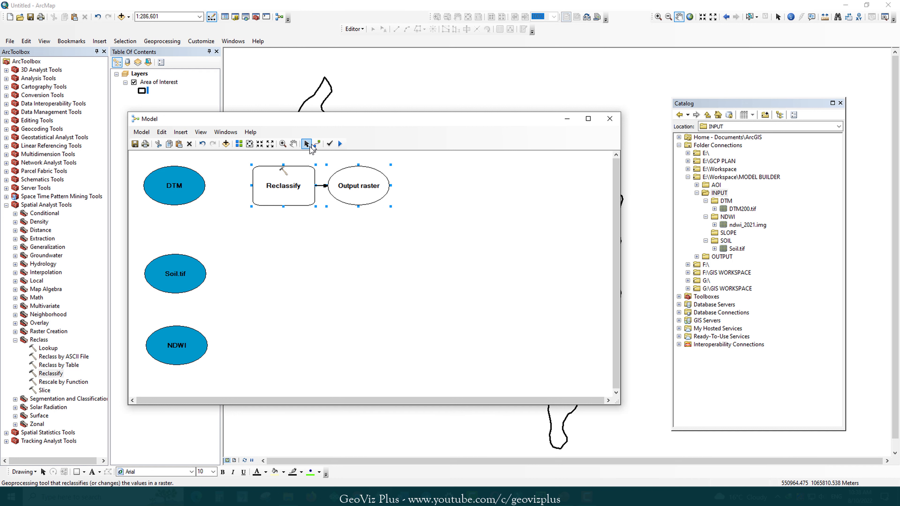
pyautogui.moveTo(182, 184); pyautogui.dragTo(284, 191)
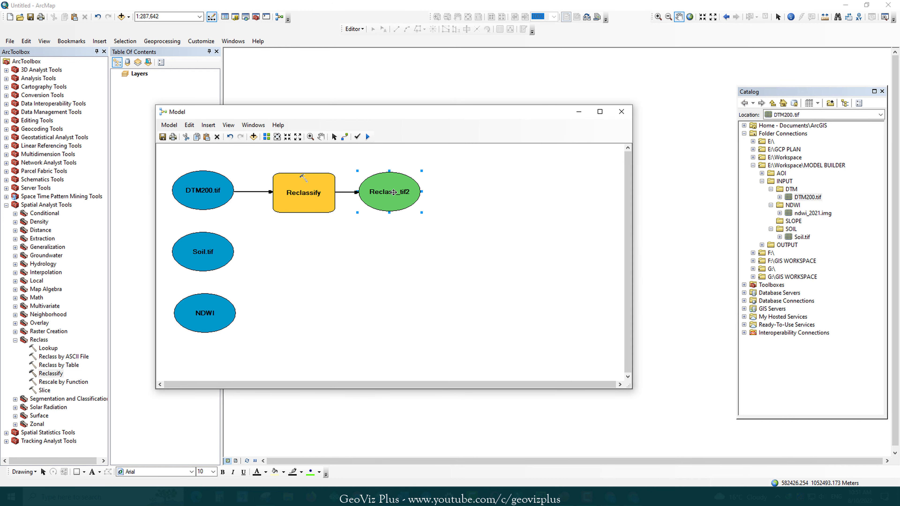
# Set the Reclassify output raster to DTM_REC in the MODEL BUILDER OUTPUT folder.
pyautogui.rightClick(385, 193)
pyautogui.click(396, 196)
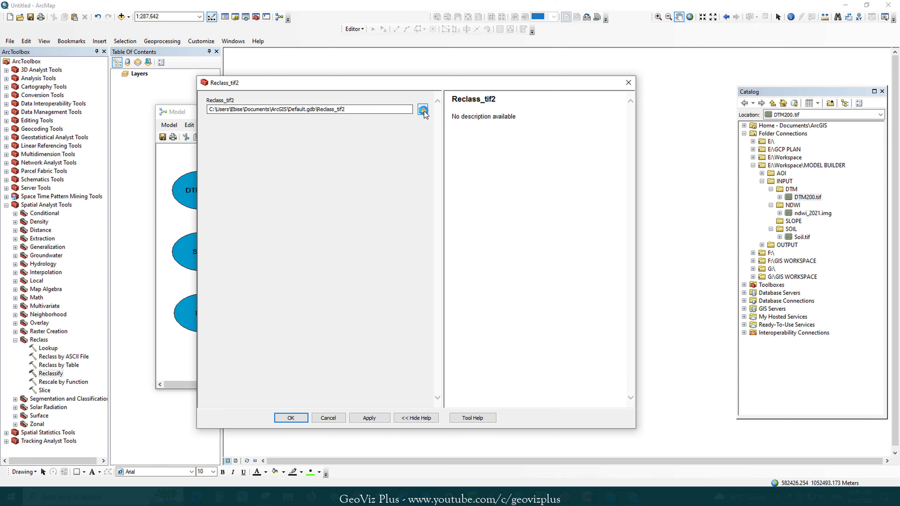
pyautogui.click(423, 110)
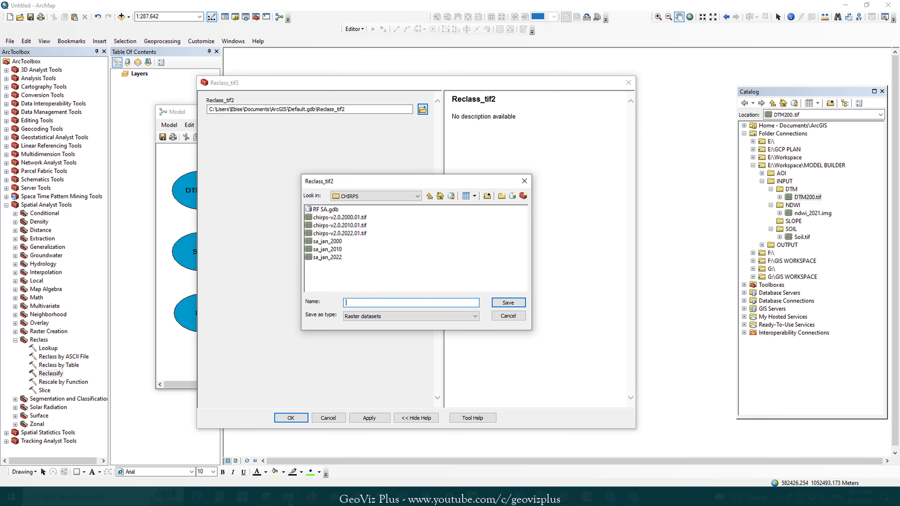
pyautogui.click(430, 196)
pyautogui.click(430, 197)
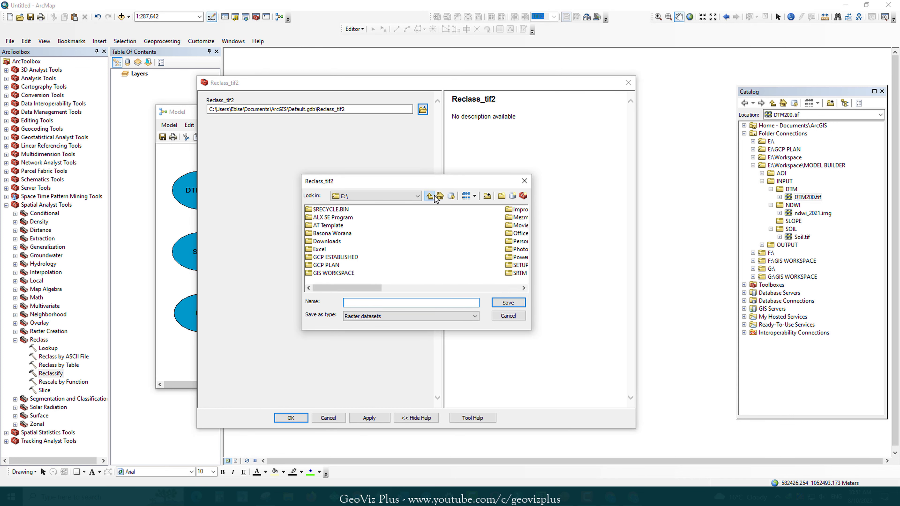
pyautogui.doubleClick(345, 233)
pyautogui.doubleClick(322, 225)
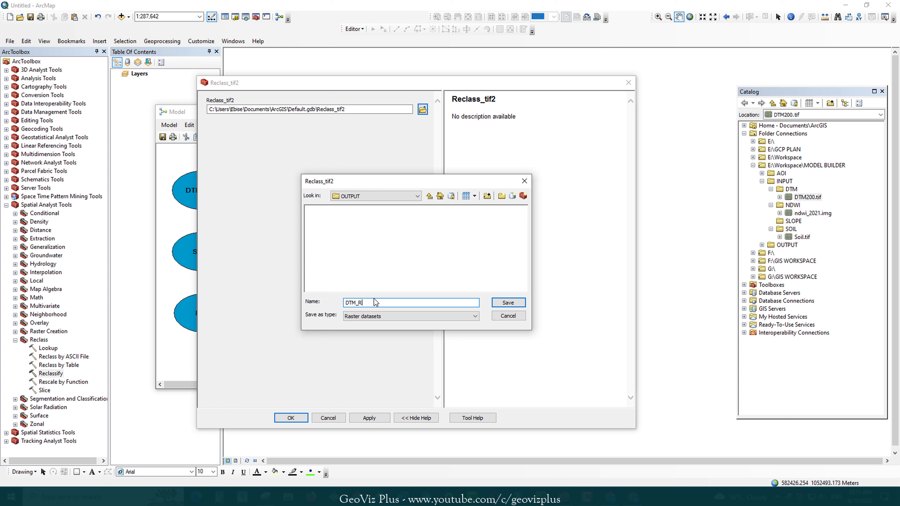
pyautogui.press('Return')
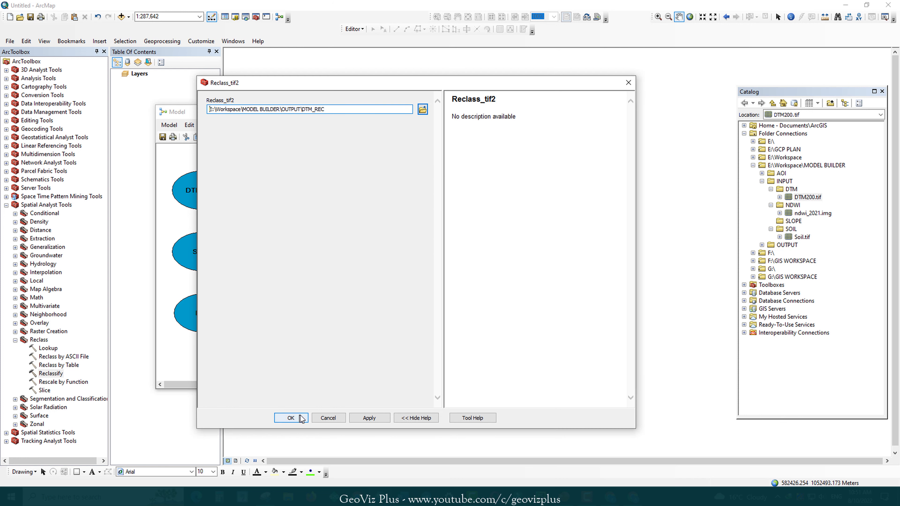
pyautogui.click(291, 417)
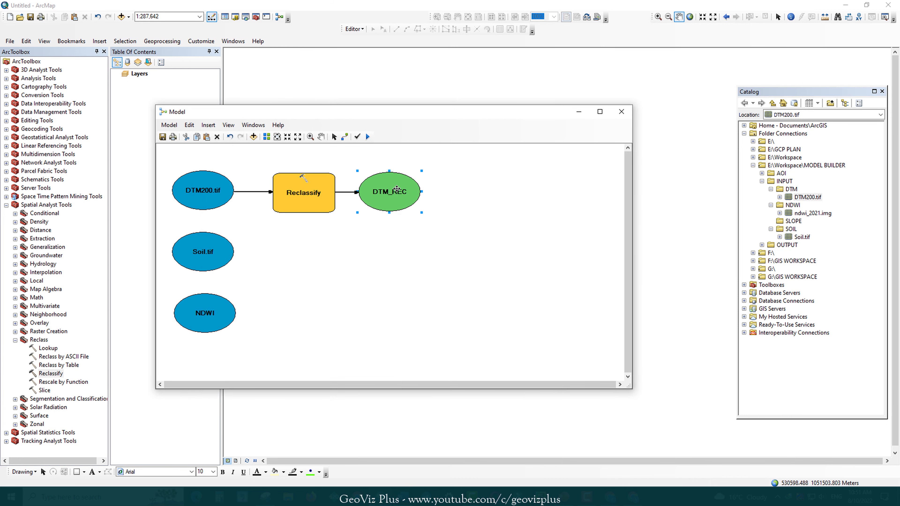
# Set the DTM reclassification to 5 classes.
pyautogui.doubleClick(311, 192)
pyautogui.click(367, 155)
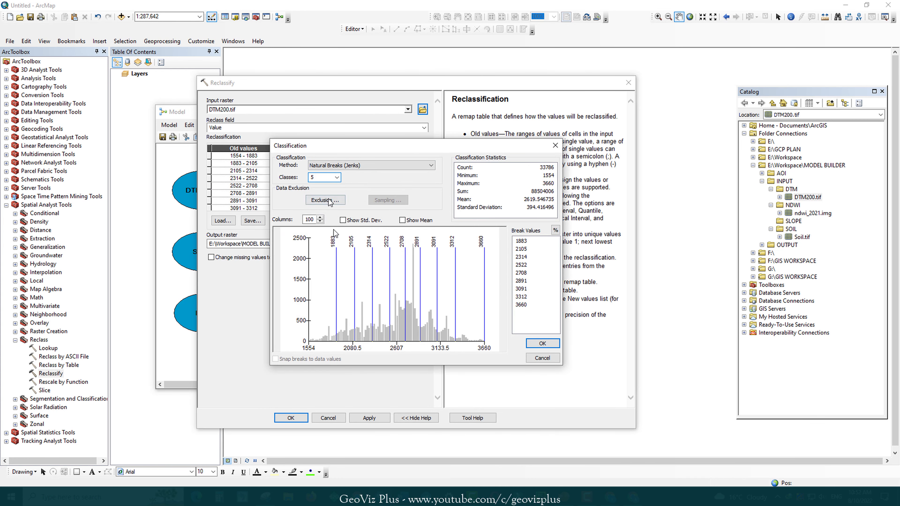
pyautogui.click(541, 343)
# Consult the elevation criteria slide in PowerPoint and set the first DTM break value to 2267 in ArcMap.
pyautogui.click(610, 496)
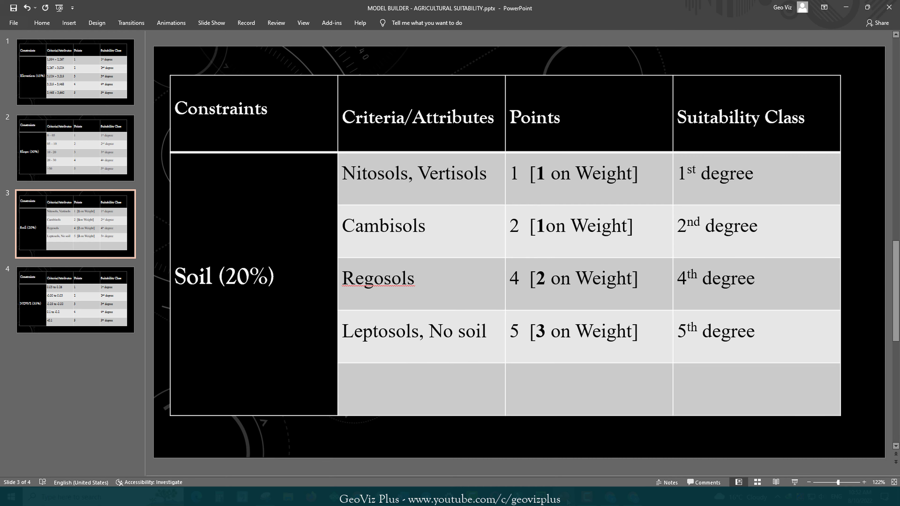
pyautogui.click(75, 73)
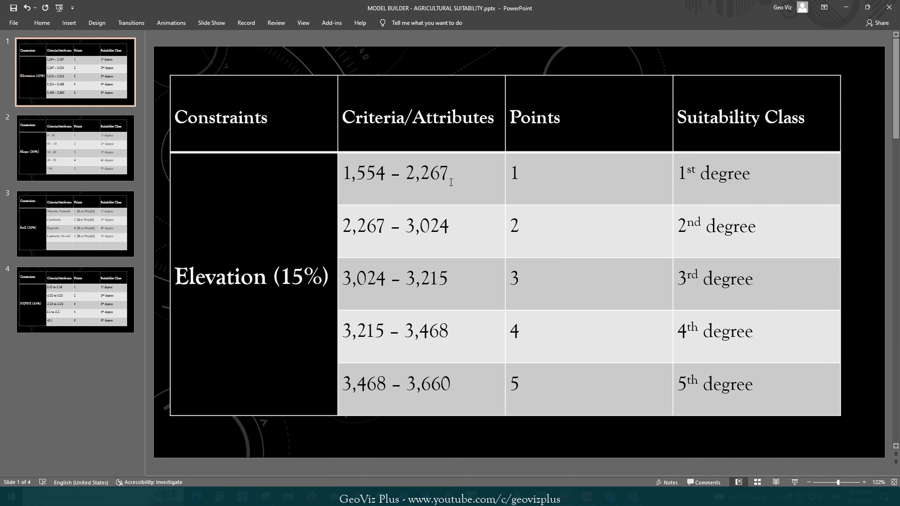
pyautogui.hotkey('alt', 'Tab')
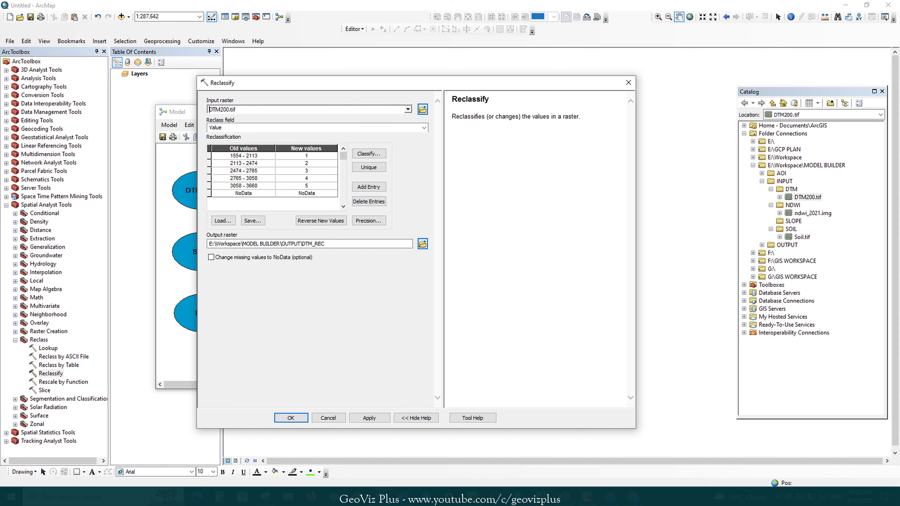
pyautogui.click(367, 154)
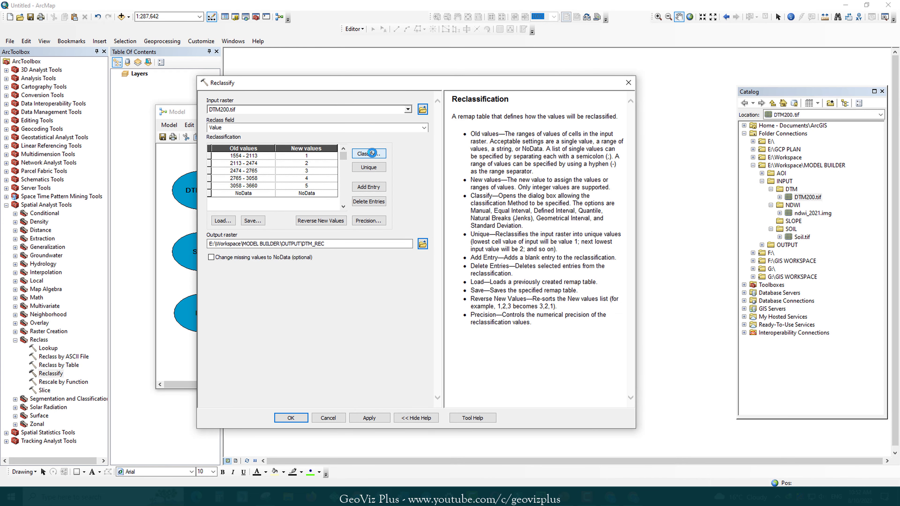
pyautogui.click(524, 242)
pyautogui.write('2,26')
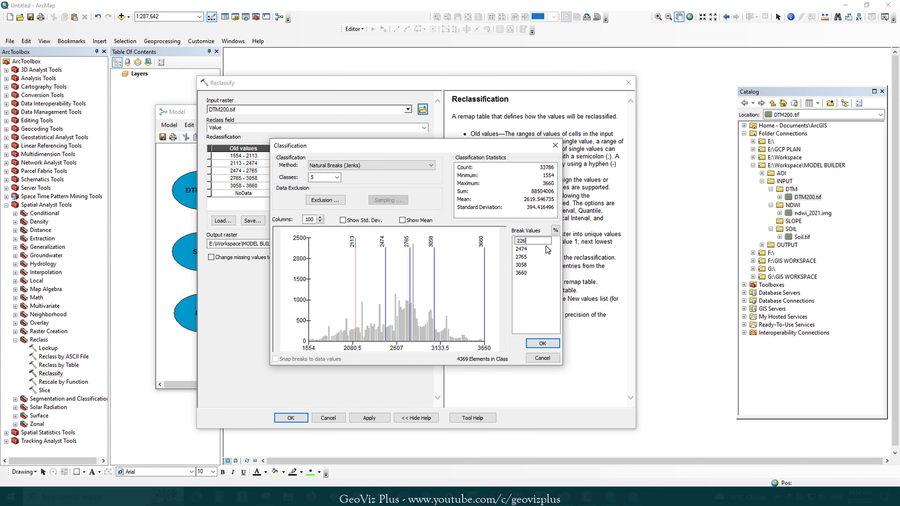
pyautogui.write('7')
pyautogui.click(528, 251)
# Set the second to fourth DTM break values to 3024, 3215 and 3468 and apply the classification.
pyautogui.click(565, 497)
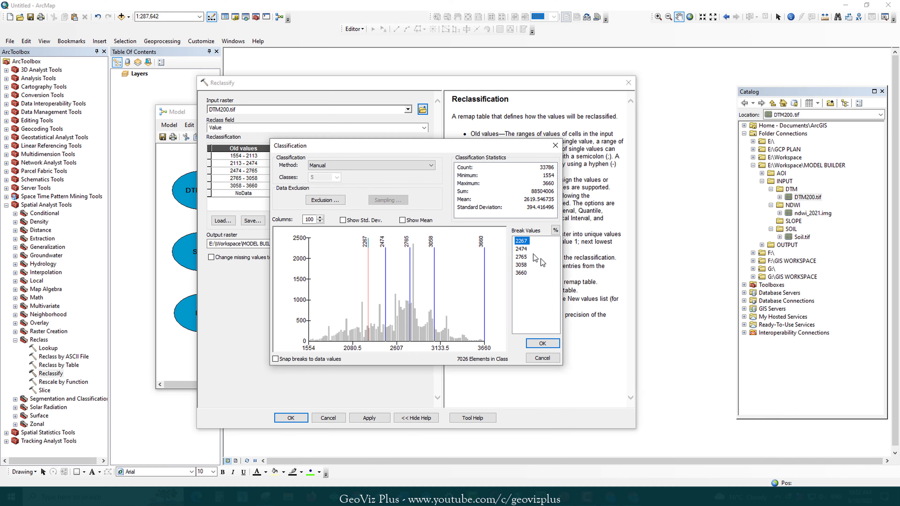
pyautogui.click(527, 250)
pyautogui.write('3024')
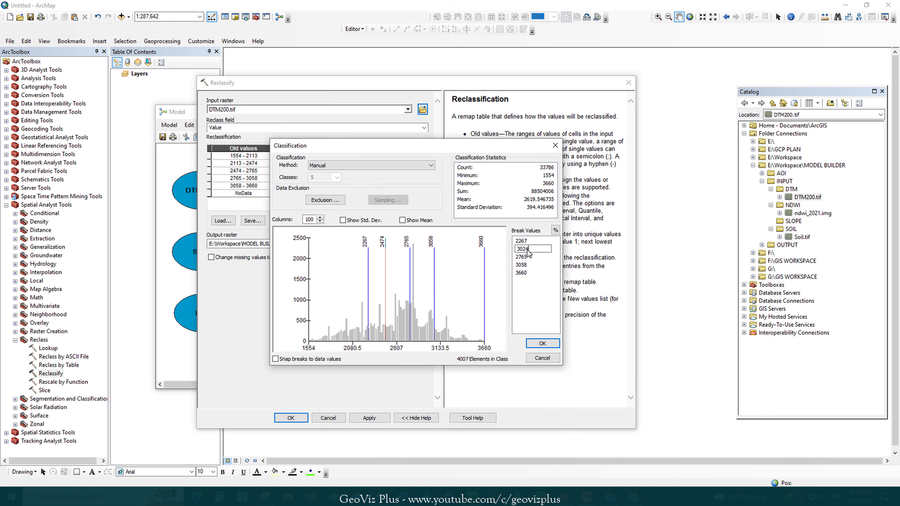
pyautogui.click(524, 257)
pyautogui.click(566, 502)
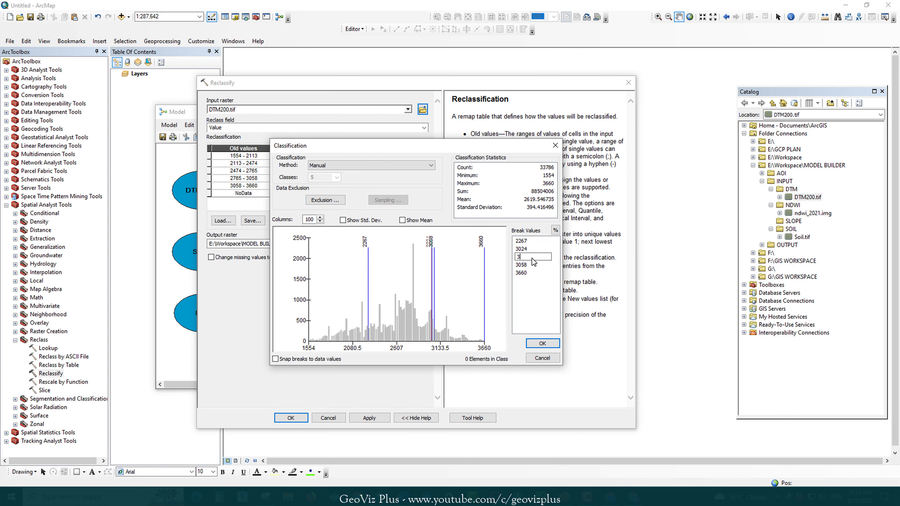
pyautogui.click(532, 264)
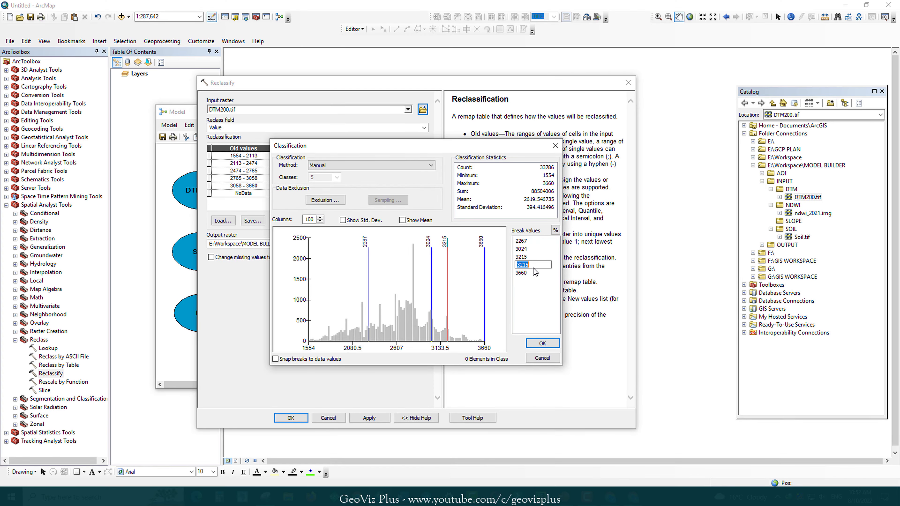
pyautogui.write('3,468')
pyautogui.press('Return')
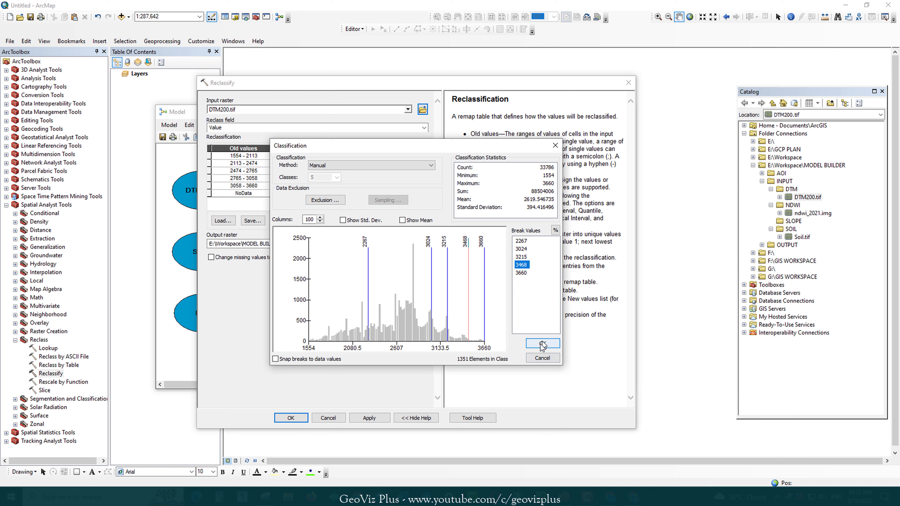
pyautogui.click(542, 342)
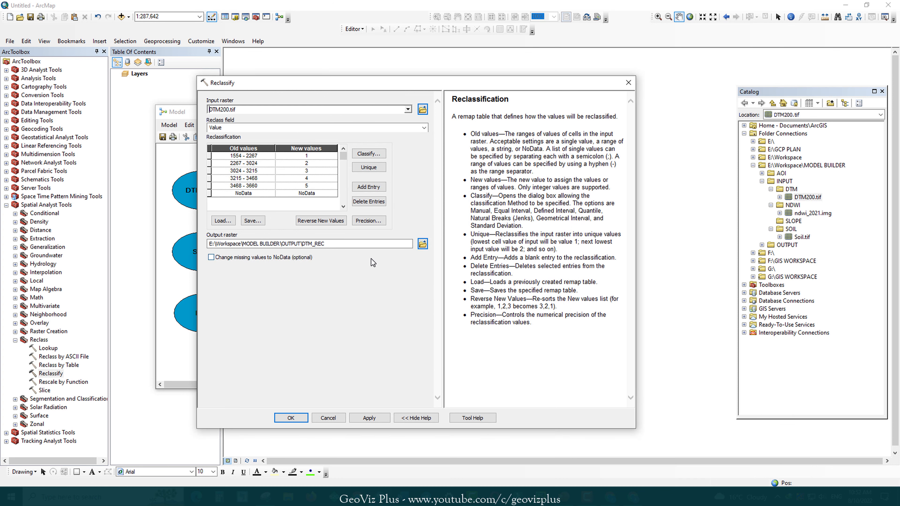
# Accept the DTM Reclassify settings and add Slope.tif from the SLOPE folder to the Agricultural_Suitability_Model.
pyautogui.click(291, 418)
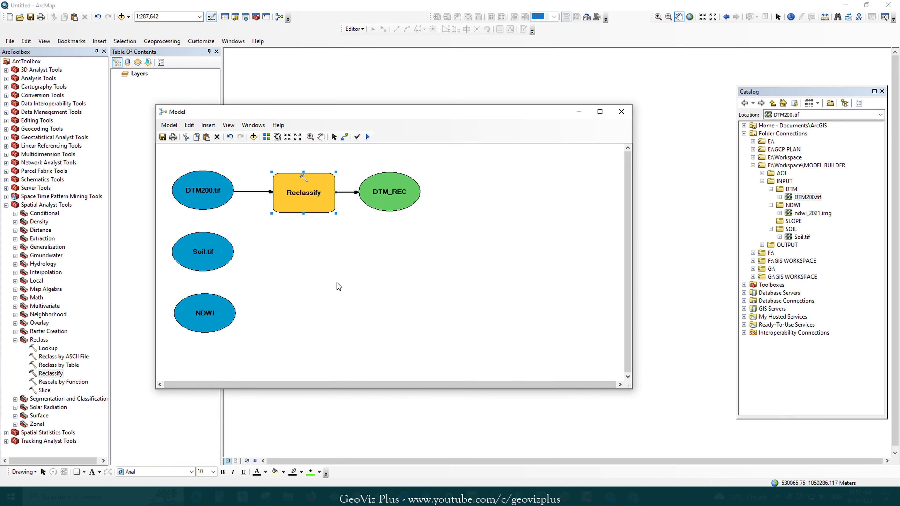
pyautogui.click(403, 185)
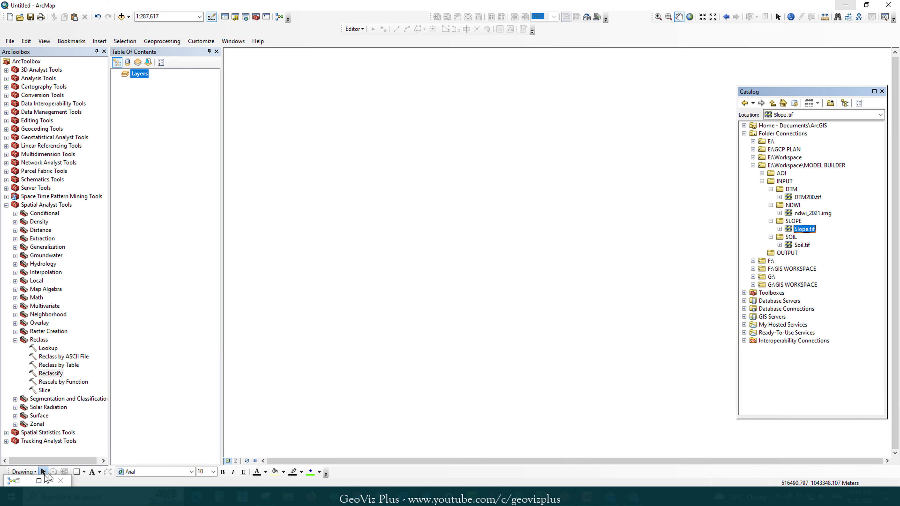
pyautogui.click(53, 476)
pyautogui.click(72, 17)
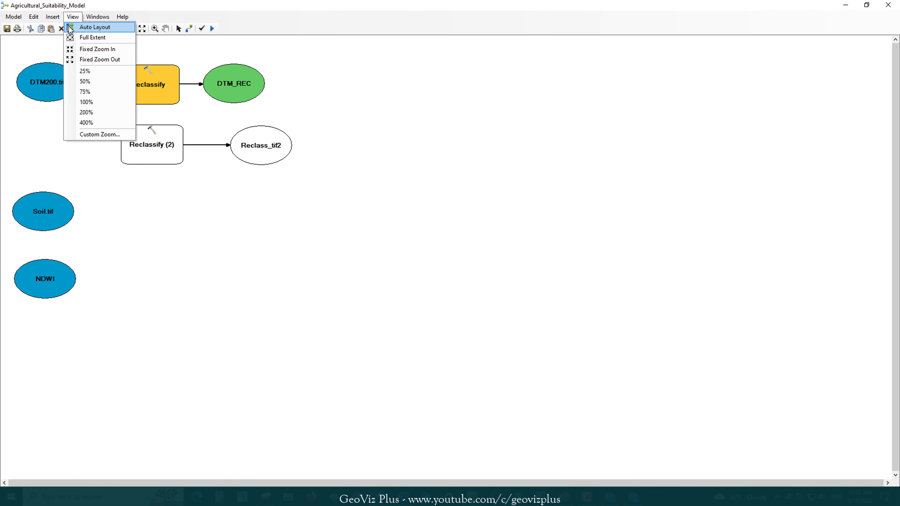
pyautogui.click(67, 27)
pyautogui.click(360, 200)
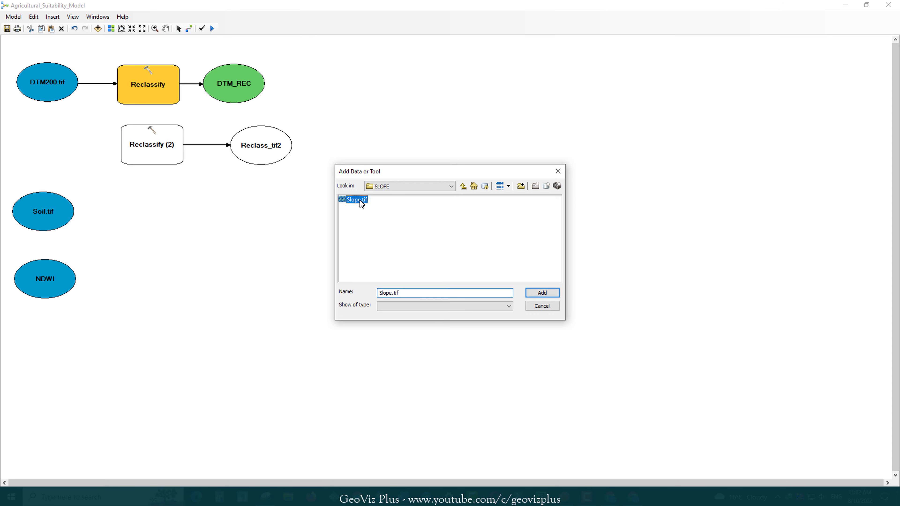
pyautogui.doubleClick(360, 201)
# Connect Slope.tif to the Reclassify (2) tool as its input raster.
pyautogui.moveTo(46, 83); pyautogui.dragTo(153, 151)
pyautogui.click(176, 154)
pyautogui.click(178, 29)
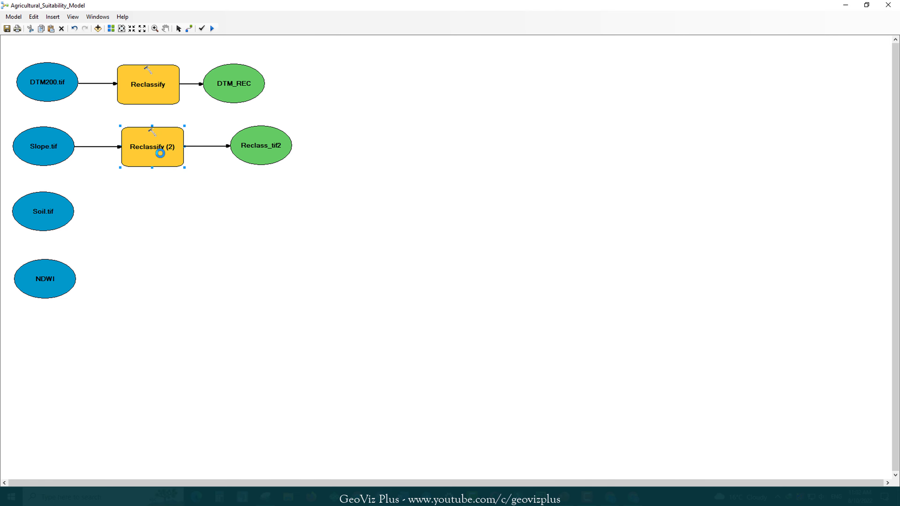
# Set the slope reclassification to 5 classes and its first two break values to 5 and 10.
pyautogui.click(369, 154)
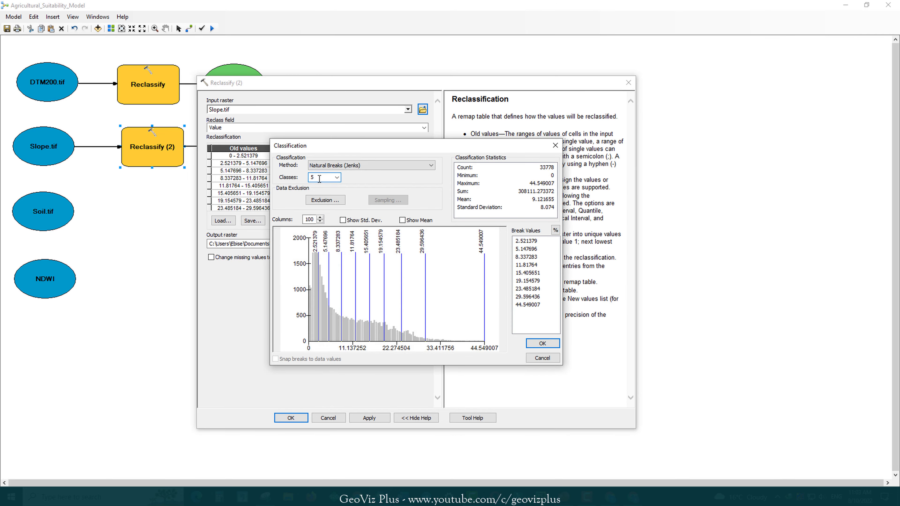
pyautogui.click(542, 344)
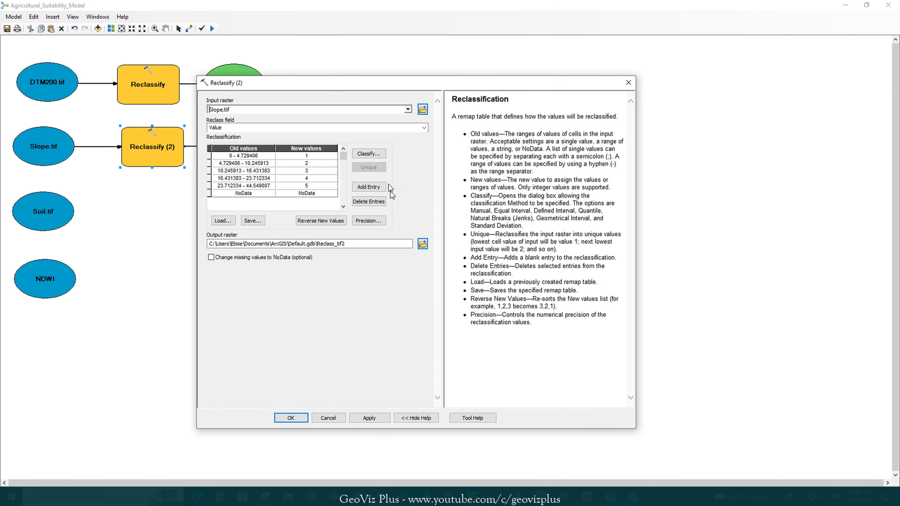
pyautogui.click(369, 154)
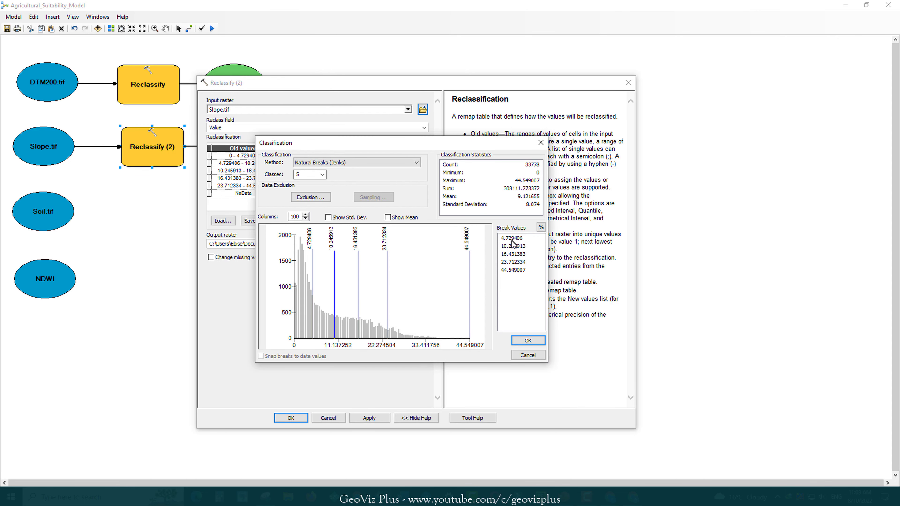
pyautogui.doubleClick(512, 240)
pyautogui.write('5')
pyautogui.press('Return')
pyautogui.doubleClick(517, 246)
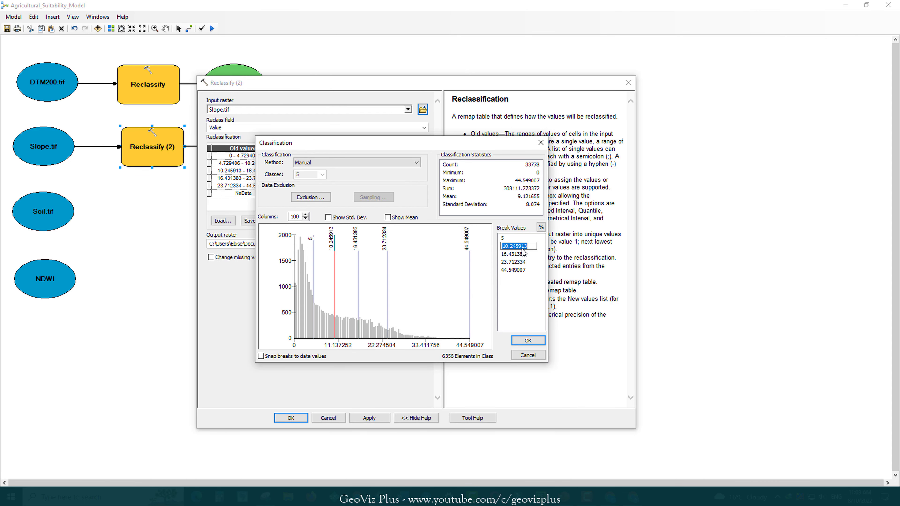
pyautogui.write('10')
pyautogui.press('Return')
# Set the third and fourth slope break values to 20 and 30 and apply the classification.
pyautogui.doubleClick(521, 255)
pyautogui.write('20')
pyautogui.press('Return')
pyautogui.doubleClick(522, 262)
pyautogui.write('30')
pyautogui.press('Return')
pyautogui.click(528, 340)
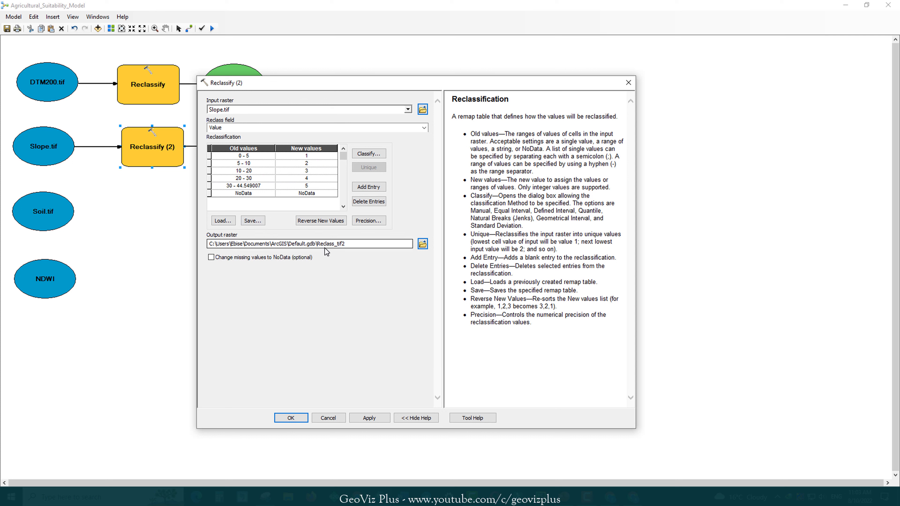
# Save the slope Reclassify output raster as Slope_cl in the OUTPUT folder and accept the tool settings.
pyautogui.click(422, 243)
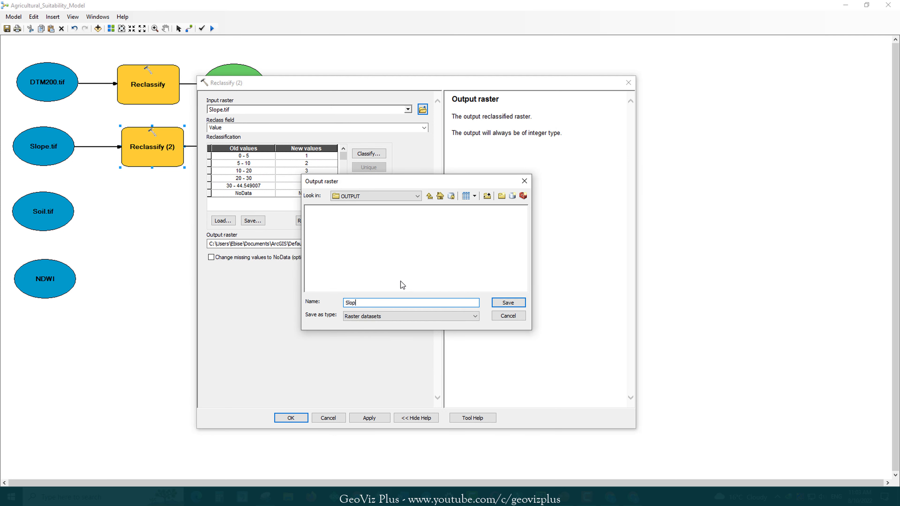
pyautogui.press('Return')
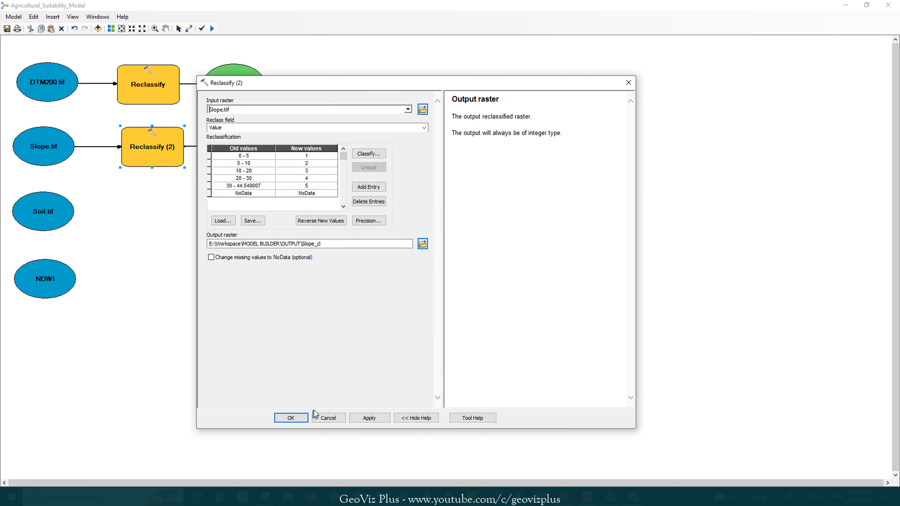
pyautogui.click(305, 418)
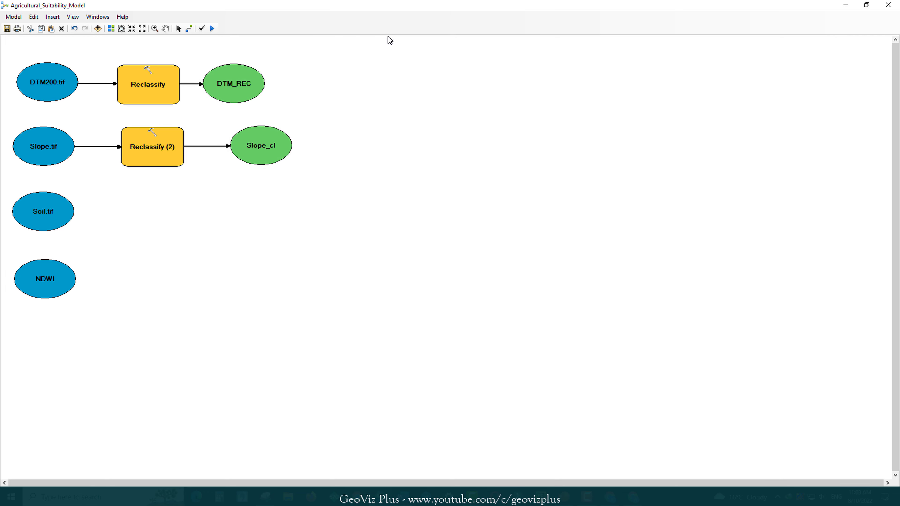
# Add a third Reclassify tool beside NDWI, connect NDWI as its input raster and move its output element farther from the tool.
pyautogui.doubleClick(413, 4)
pyautogui.moveTo(50, 373); pyautogui.dragTo(314, 386)
pyautogui.moveTo(196, 372); pyautogui.dragTo(299, 383)
pyautogui.click(311, 387)
pyautogui.click(322, 135)
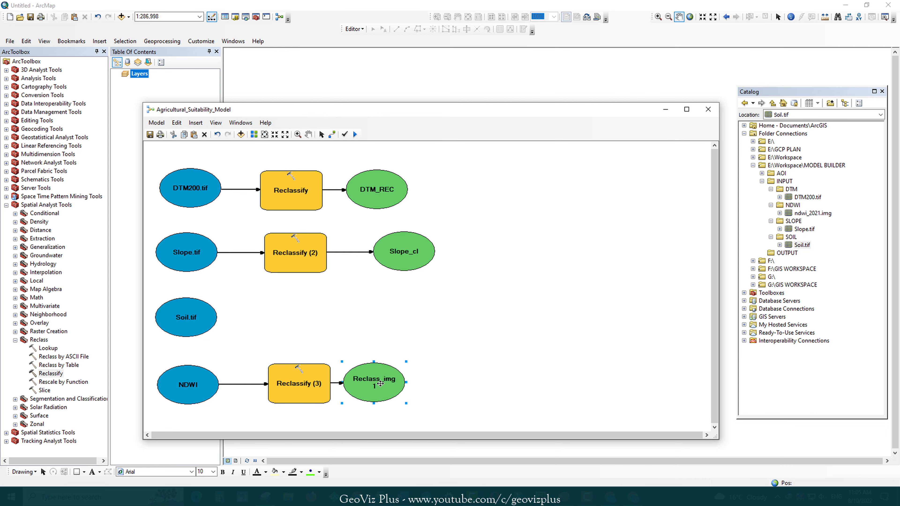
pyautogui.moveTo(380, 383); pyautogui.dragTo(405, 383)
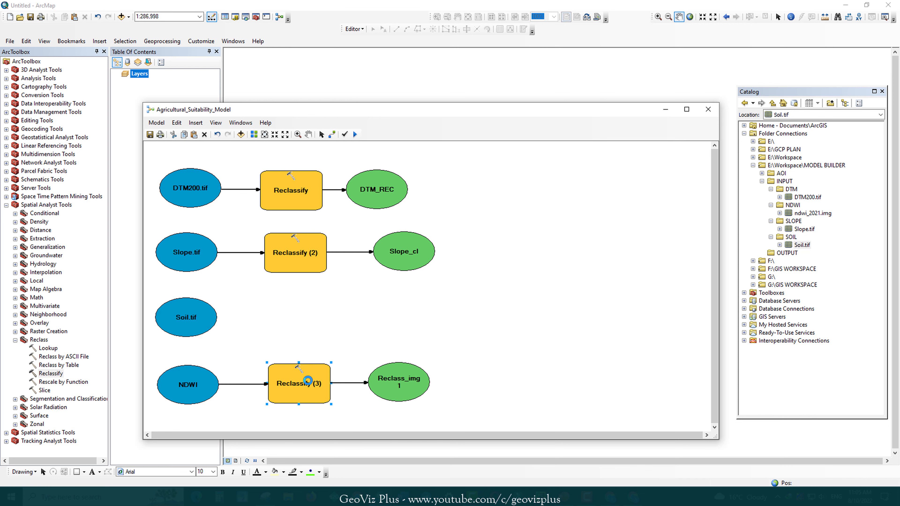
# Set the NDWI reclassification in Reclassify (3) to 5 classes.
pyautogui.doubleClick(308, 381)
pyautogui.click(367, 153)
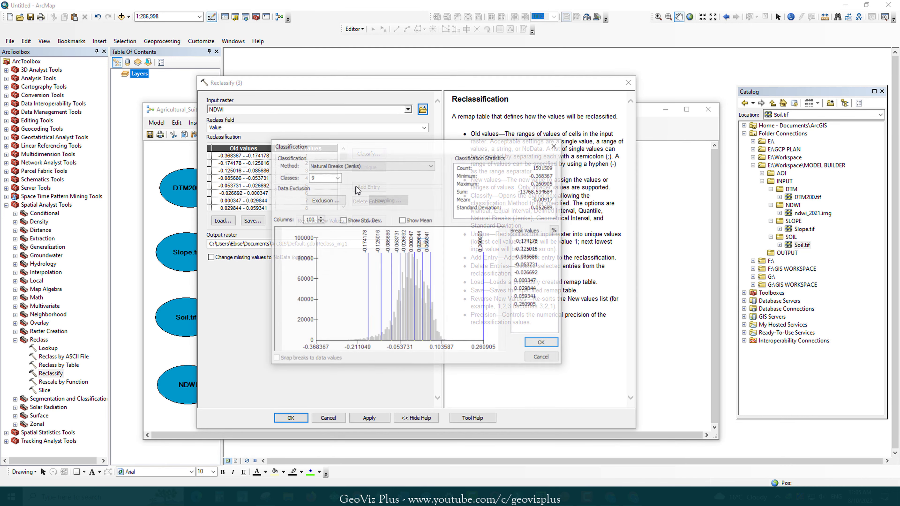
pyautogui.doubleClick(324, 178)
pyautogui.write('5')
pyautogui.press('Return')
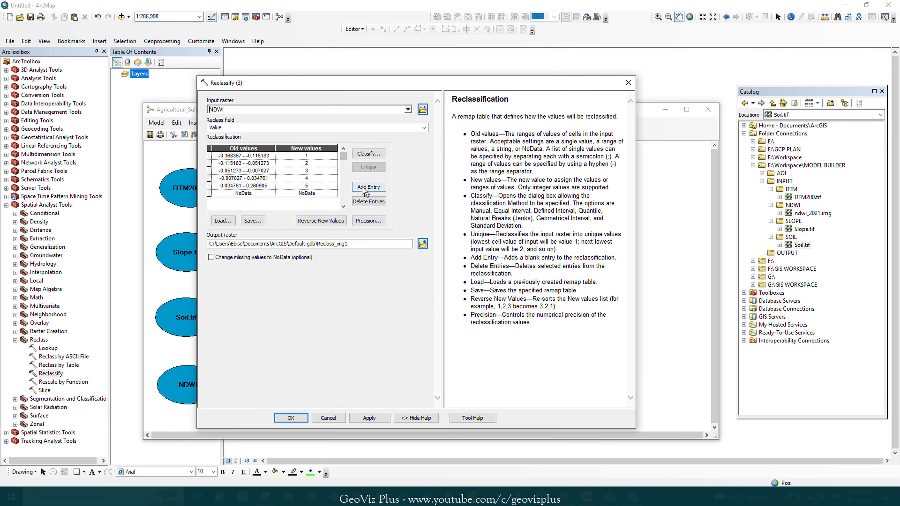
# Reopen the NDWI classification, then snip the NDWI criteria table in PowerPoint and number its value ranges with the Snipping Tool pen.
pyautogui.click(369, 154)
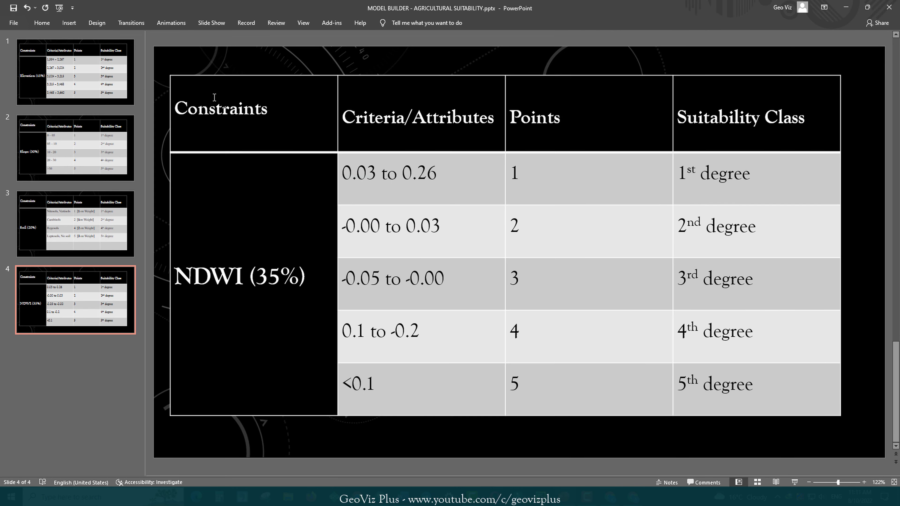
pyautogui.moveTo(159, 65); pyautogui.dragTo(826, 421)
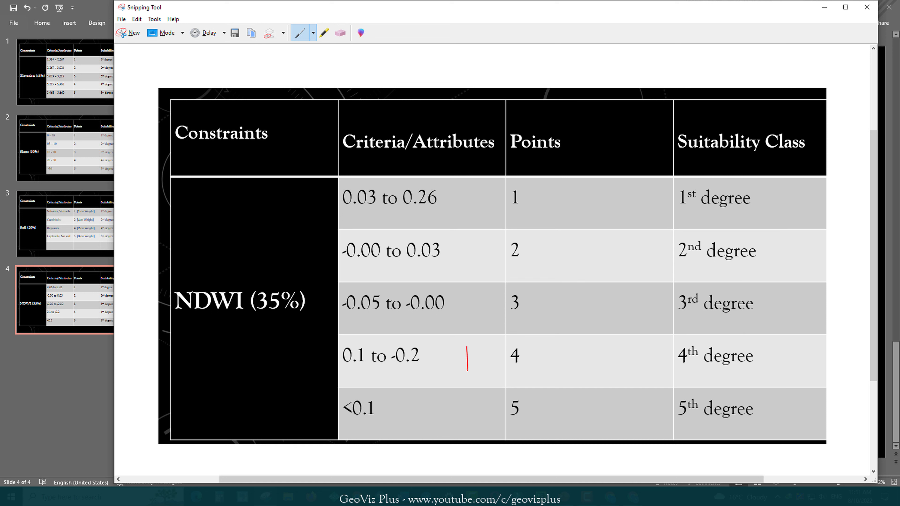
pyautogui.moveTo(465, 297); pyautogui.dragTo(473, 295)
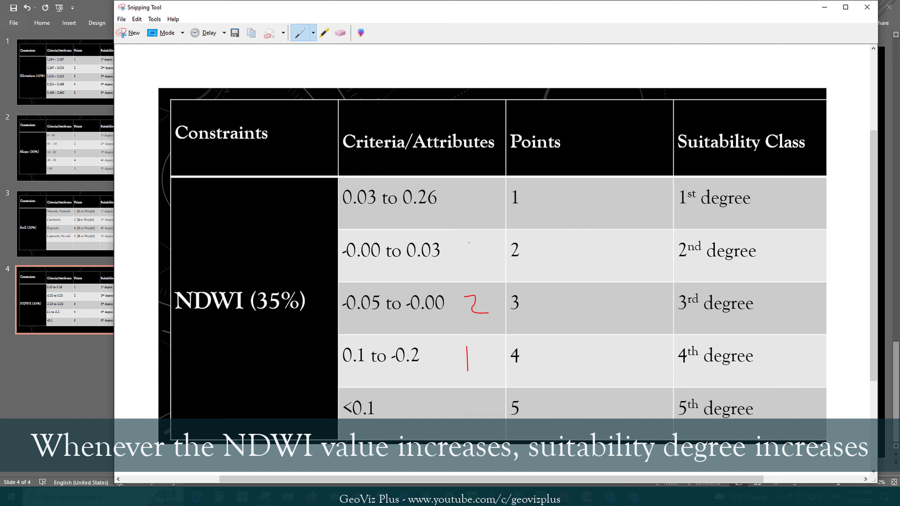
pyautogui.moveTo(469, 243); pyautogui.dragTo(478, 261)
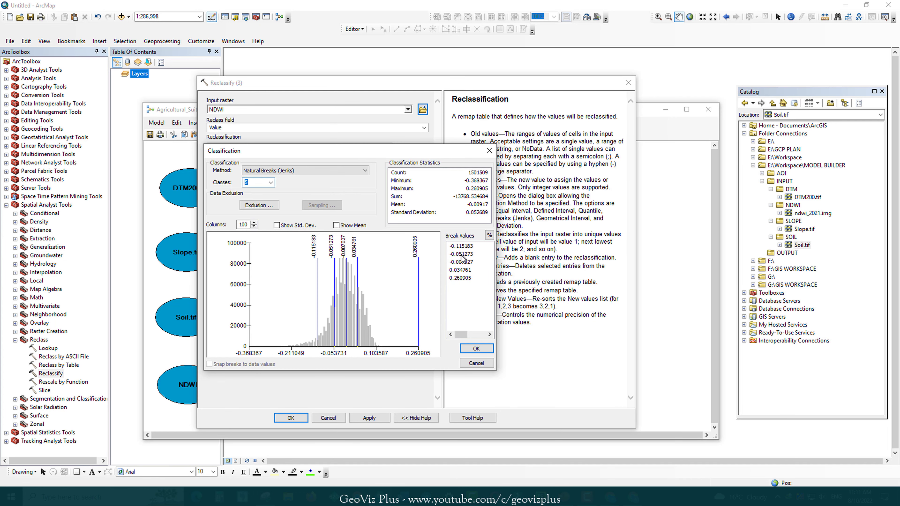
# In ArcMap, set the NDWI break values to -0.2, 0, 0.03, 0.1 and 0.26 and apply the classification.
pyautogui.click(484, 246)
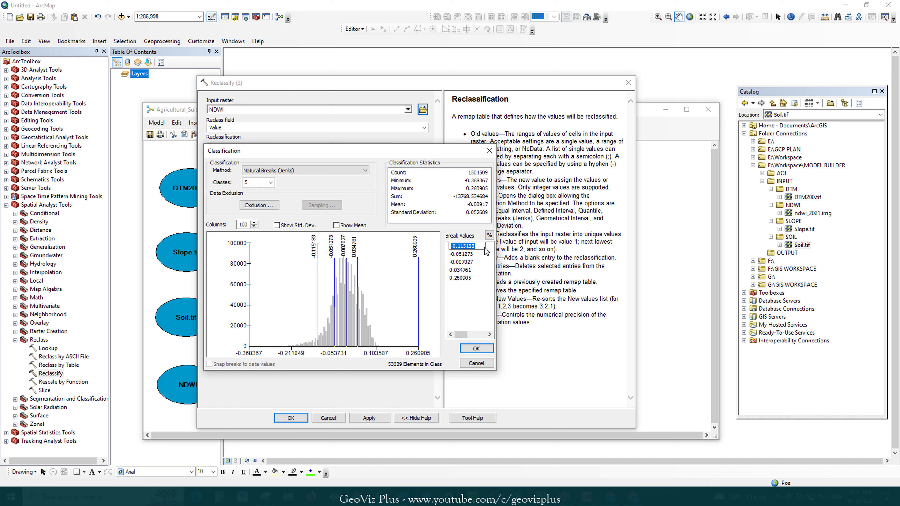
pyautogui.write('-0.2')
pyautogui.click(469, 254)
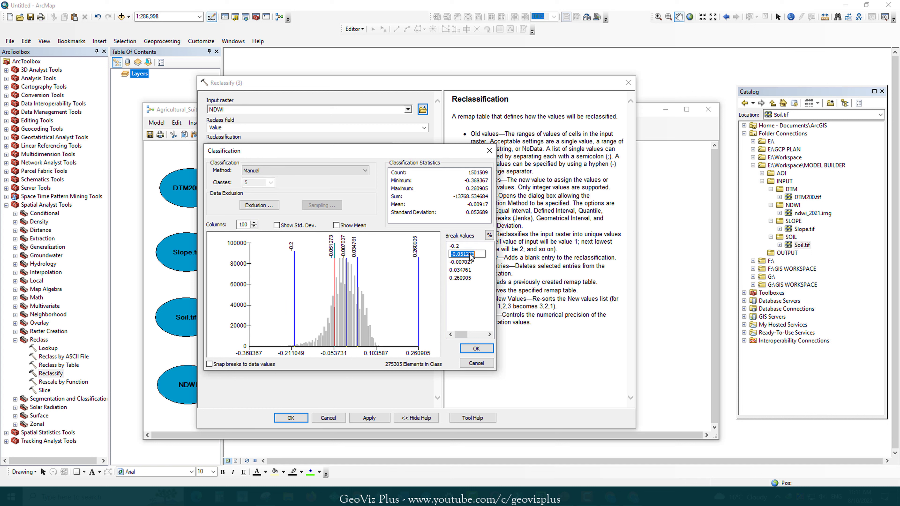
pyautogui.write('0')
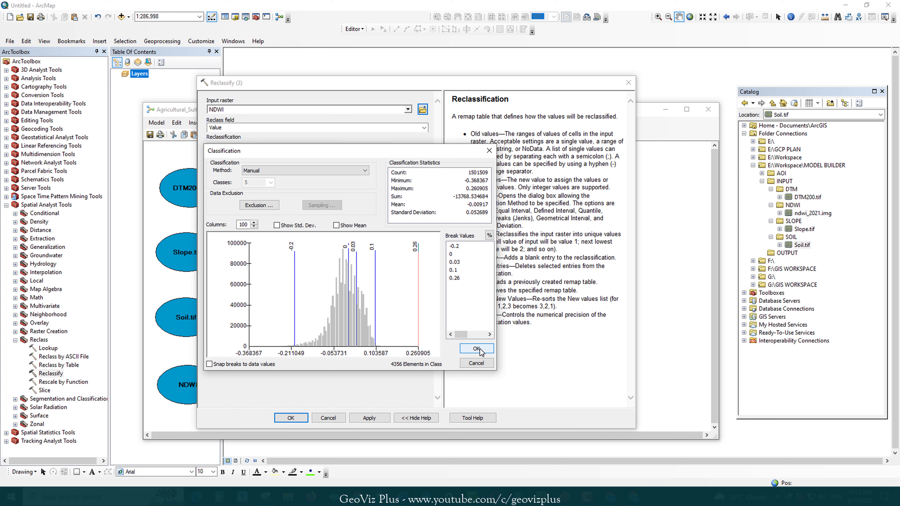
pyautogui.click(476, 349)
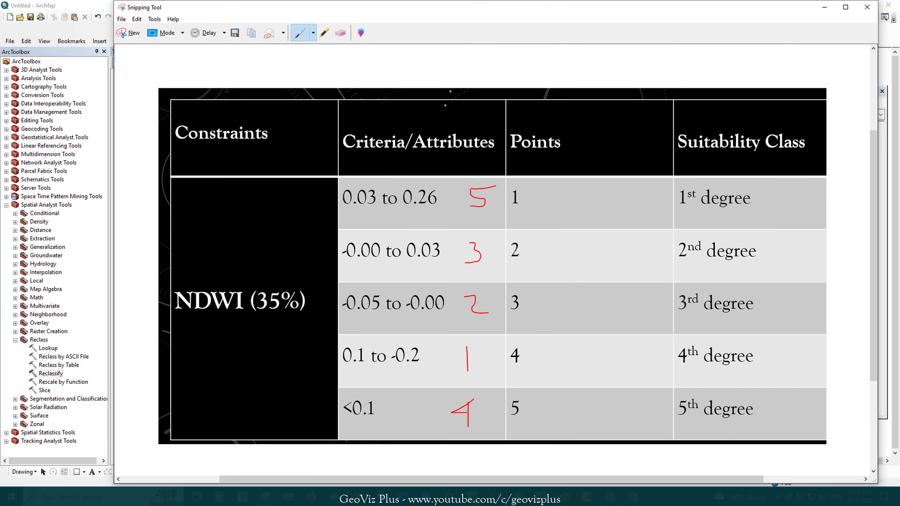
# Check the annotated criteria snip and set the NDWI new values to 5, 4, 3, 2 and 1 from the lowest range to the highest.
pyautogui.moveTo(594, 22); pyautogui.dragTo(523, 169)
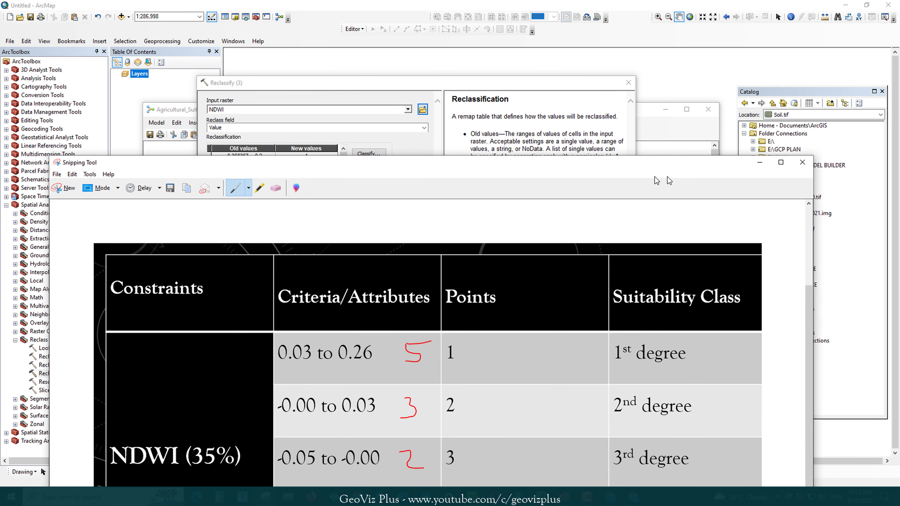
pyautogui.click(759, 163)
pyautogui.click(307, 186)
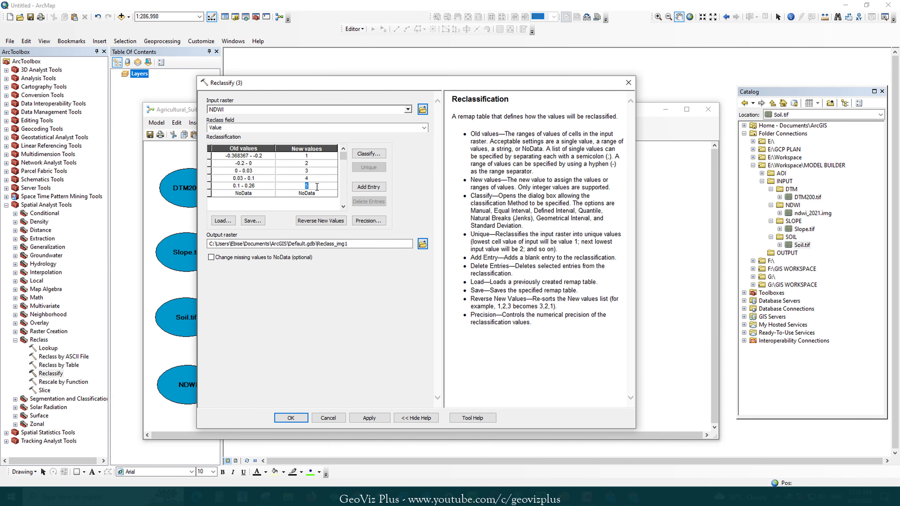
pyautogui.write('1')
pyautogui.click(309, 178)
pyautogui.write('2')
pyautogui.click(307, 170)
pyautogui.doubleClick(312, 163)
pyautogui.write('4')
pyautogui.click(308, 156)
pyautogui.write('5')
pyautogui.press('Delete')
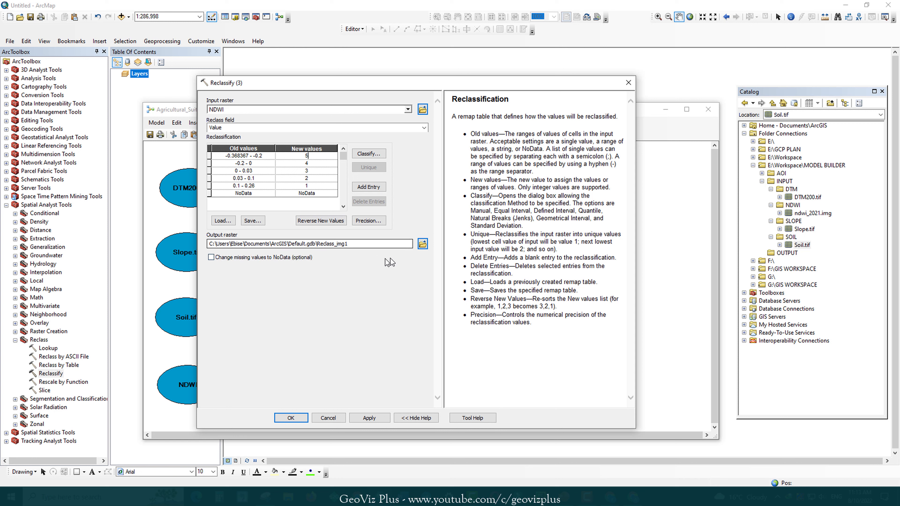
# Save the NDWI Reclassify output raster as NDWI_CL in the OUTPUT folder and accept the tool settings.
pyautogui.click(423, 243)
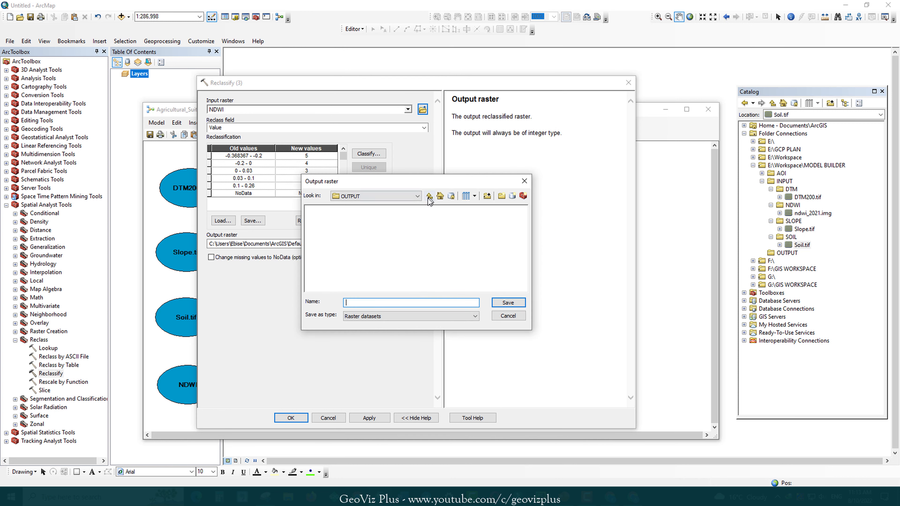
pyautogui.write('N')
pyautogui.press('BackSpace')
pyautogui.write('NDWI_CL')
pyautogui.press('Return')
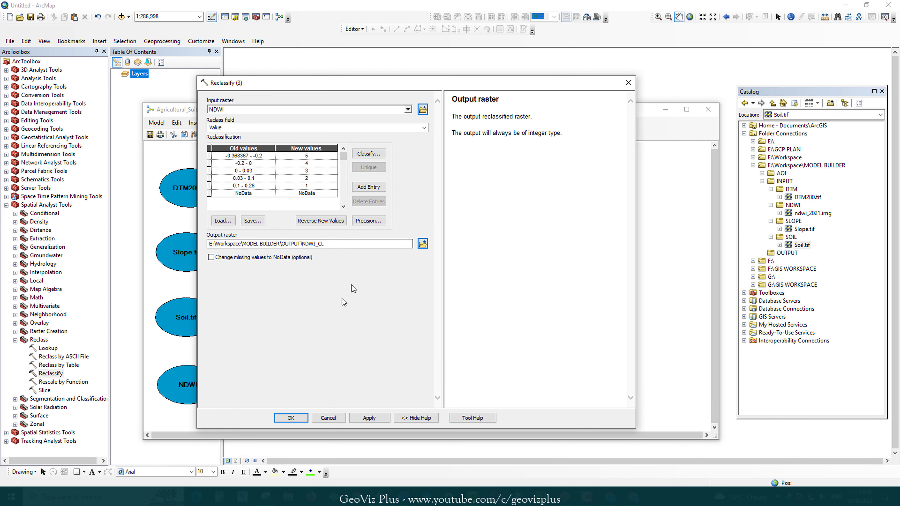
pyautogui.click(291, 418)
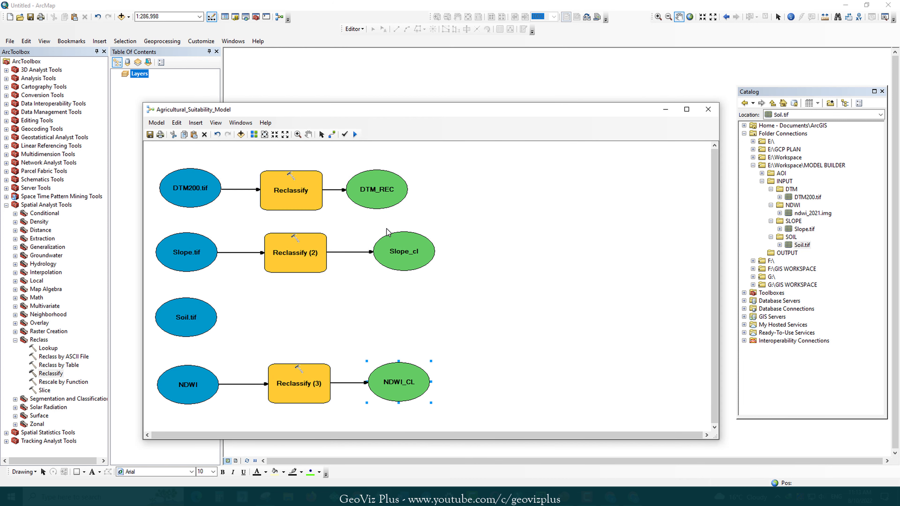
# Add the Weighted Overlay tool from the Spatial Analyst Overlay toolset to the model, beyond the reclassified outputs.
pyautogui.click(15, 340)
pyautogui.click(15, 322)
pyautogui.click(58, 356)
pyautogui.moveTo(57, 359); pyautogui.dragTo(488, 265)
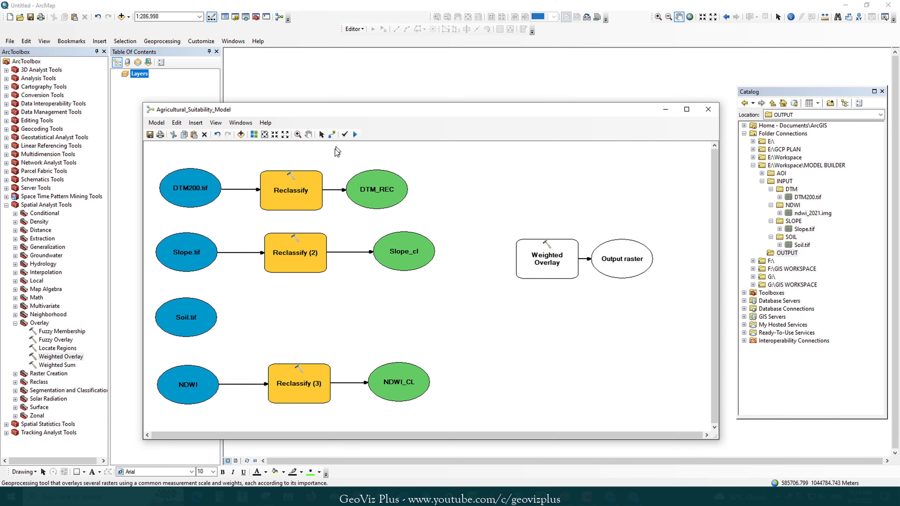
# Connect DTM_REC, Slope_cl, Soil.tif and NDWI_CL to the Weighted Overlay tool as inputs.
pyautogui.moveTo(394, 186); pyautogui.dragTo(519, 256)
pyautogui.click(568, 257)
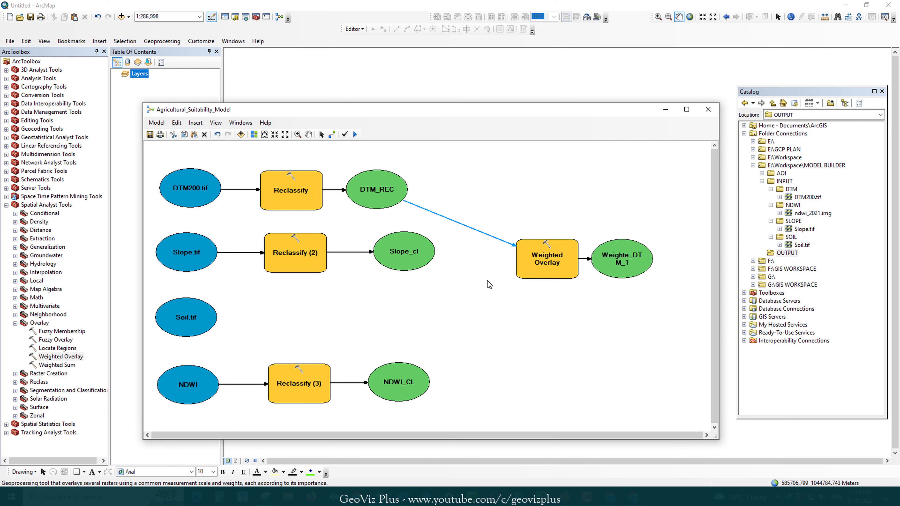
pyautogui.moveTo(418, 251); pyautogui.dragTo(521, 258)
pyautogui.click(567, 263)
pyautogui.moveTo(207, 319); pyautogui.dragTo(546, 264)
pyautogui.click(567, 269)
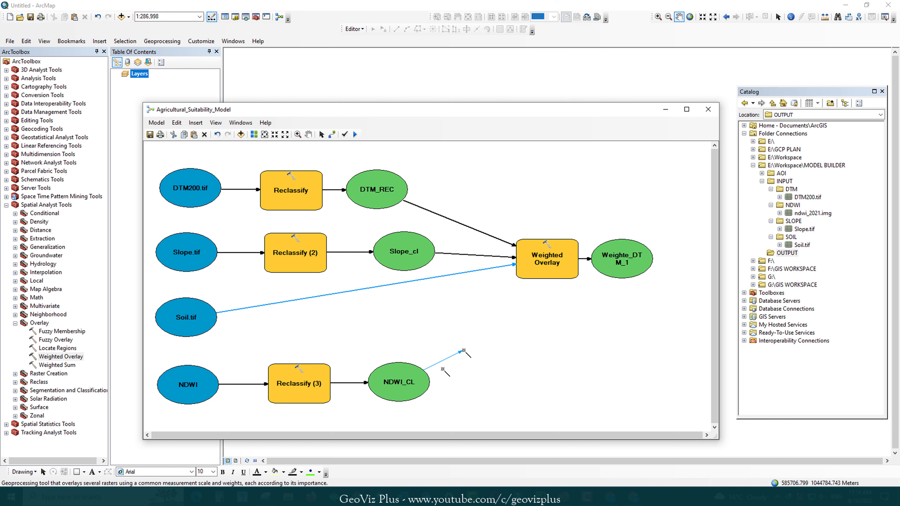
pyautogui.moveTo(418, 381); pyautogui.dragTo(546, 268)
pyautogui.click(567, 270)
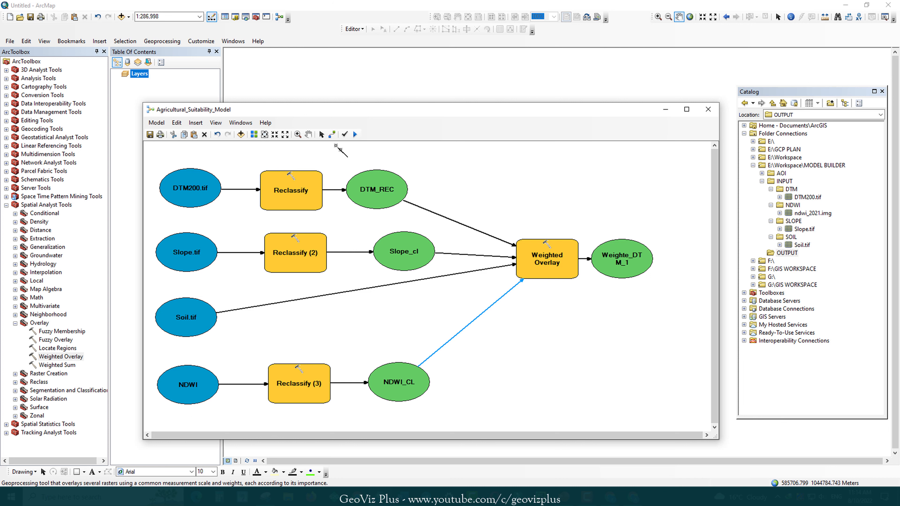
# Save the Weighted Overlay output raster as Weighted in the OUTPUT folder and space its output element farther from the tool.
pyautogui.click(321, 134)
pyautogui.click(561, 199)
pyautogui.click(626, 245)
pyautogui.moveTo(631, 261); pyautogui.dragTo(646, 261)
pyautogui.doubleClick(646, 260)
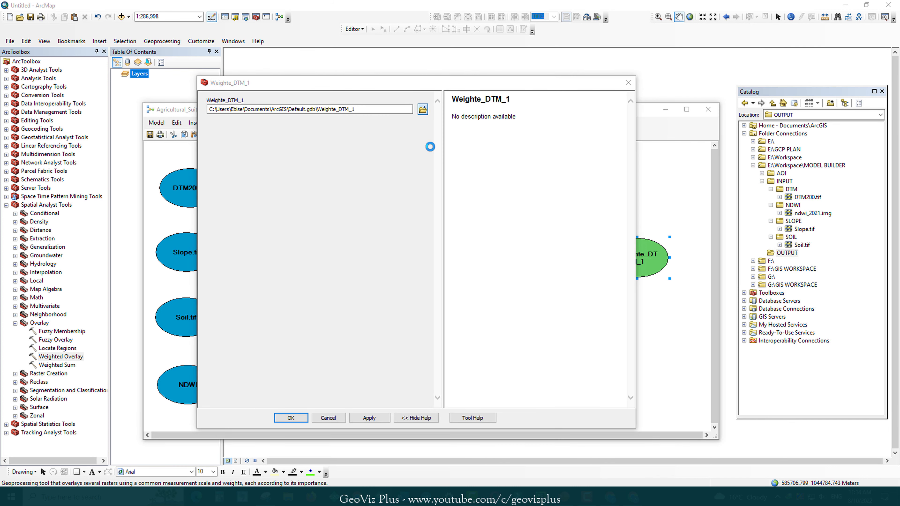
pyautogui.write('Weighted')
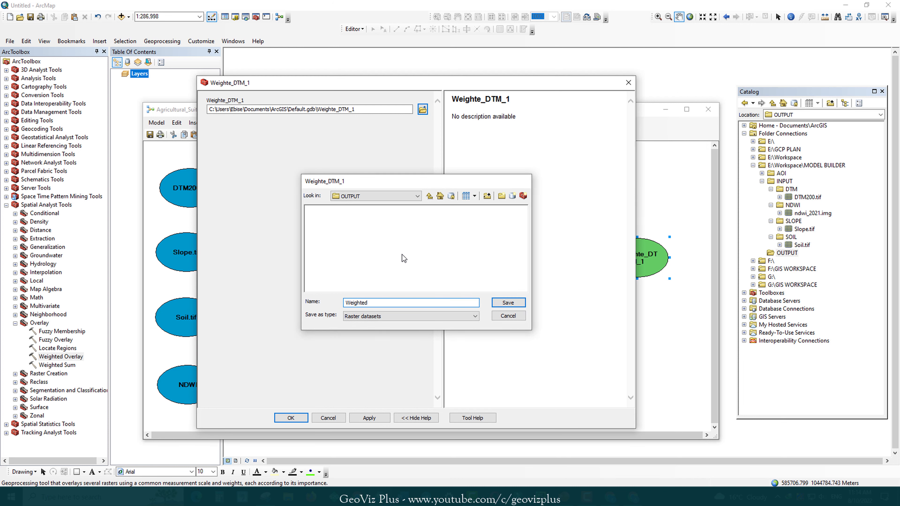
pyautogui.press('Return')
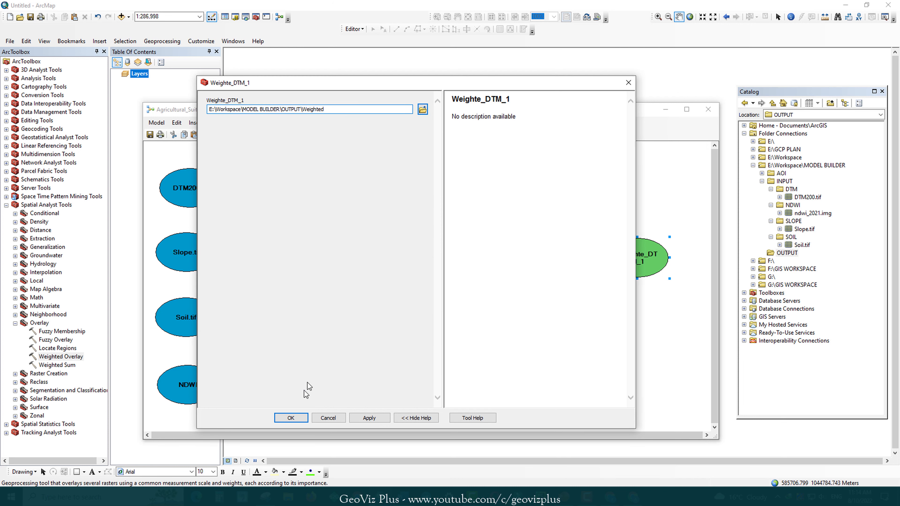
pyautogui.click(291, 418)
pyautogui.moveTo(492, 114); pyautogui.dragTo(477, 107)
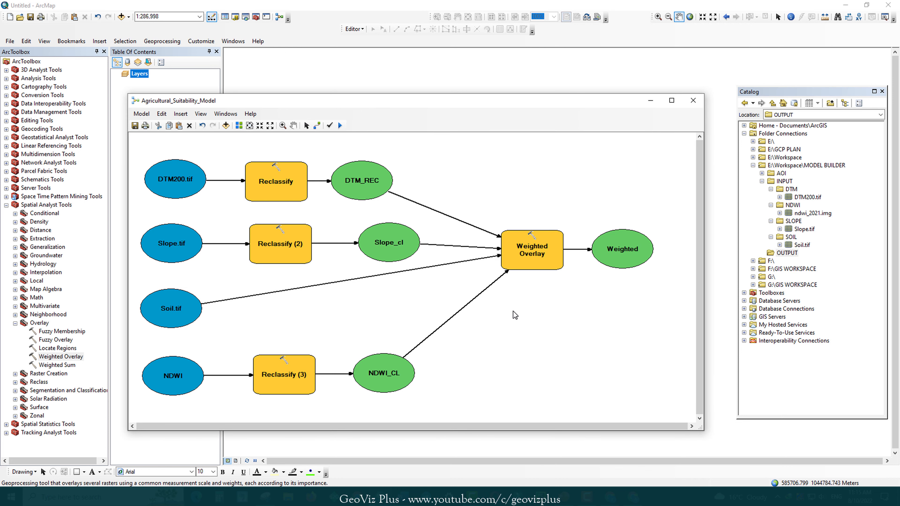
# Set the Weighted Overlay influences to 15 for DTM_REC, 30 for Slope_cl, 20 for Soil.tif and 35 for NDWI_CL.
pyautogui.doubleClick(543, 248)
pyautogui.scroll(-2, 425, 159)
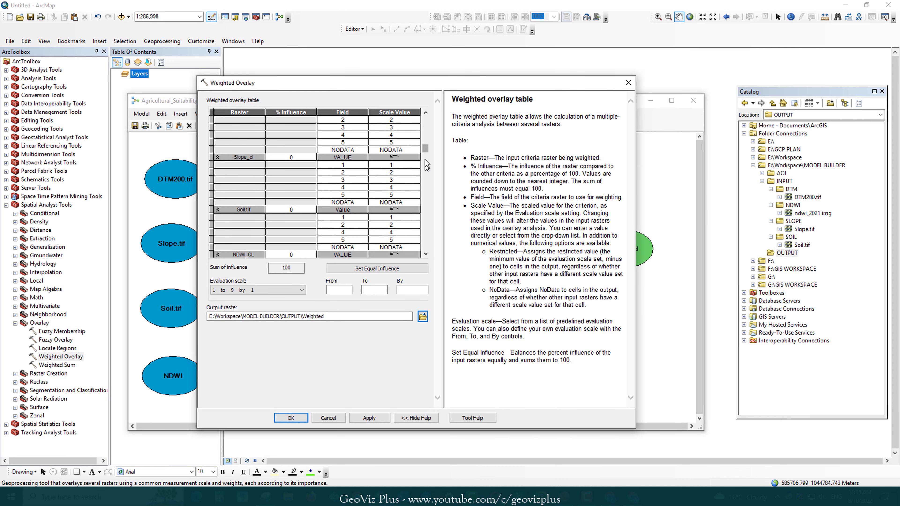
pyautogui.scroll(-3, 427, 197)
pyautogui.moveTo(419, 86); pyautogui.dragTo(485, 79)
pyautogui.scroll(5, 354, 160)
pyautogui.click(332, 113)
pyautogui.write('15')
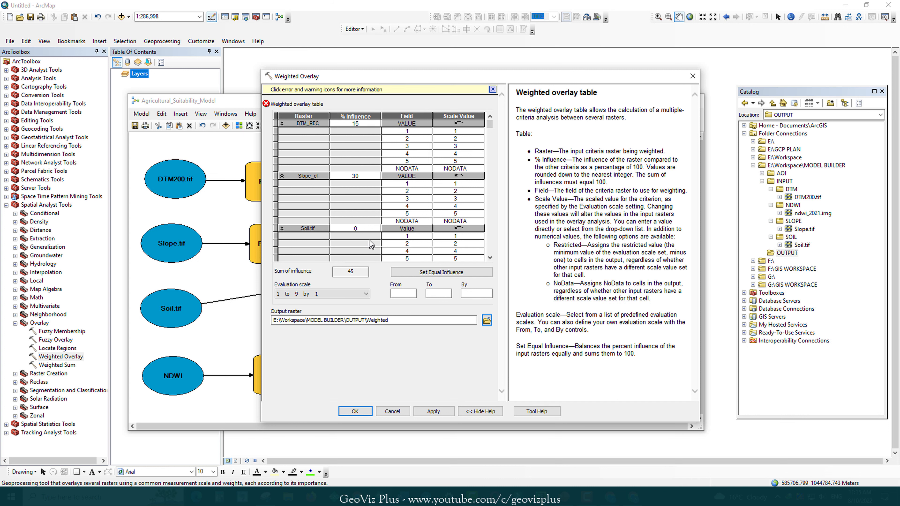
pyautogui.scroll(-2, 339, 241)
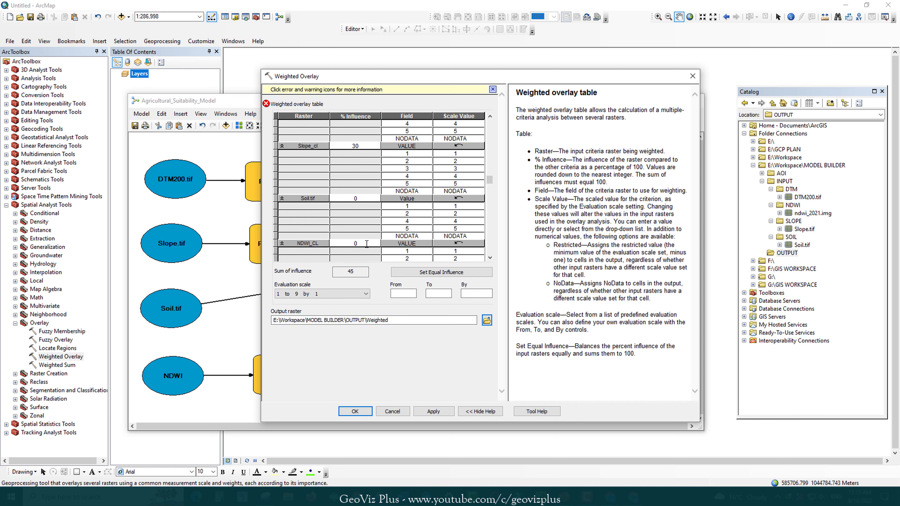
pyautogui.click(367, 244)
pyautogui.write('35')
pyautogui.write('20')
pyautogui.scroll(-1, 491, 248)
pyautogui.scroll(3, 489, 217)
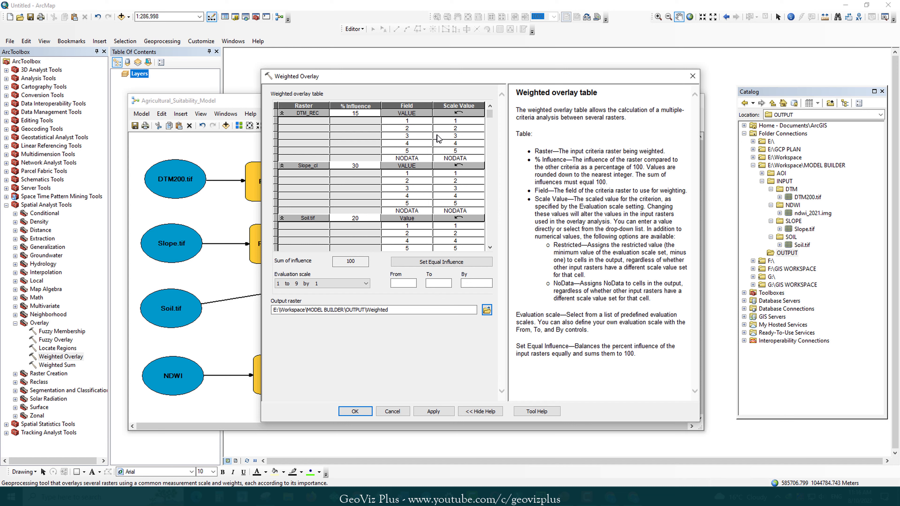
# Check the soil criteria slide, set the Soil.tif scale values for 2, 4 and 5 to 1, 2 and 3, and accept the overlay settings.
pyautogui.hotkey('alt', 'Tab')
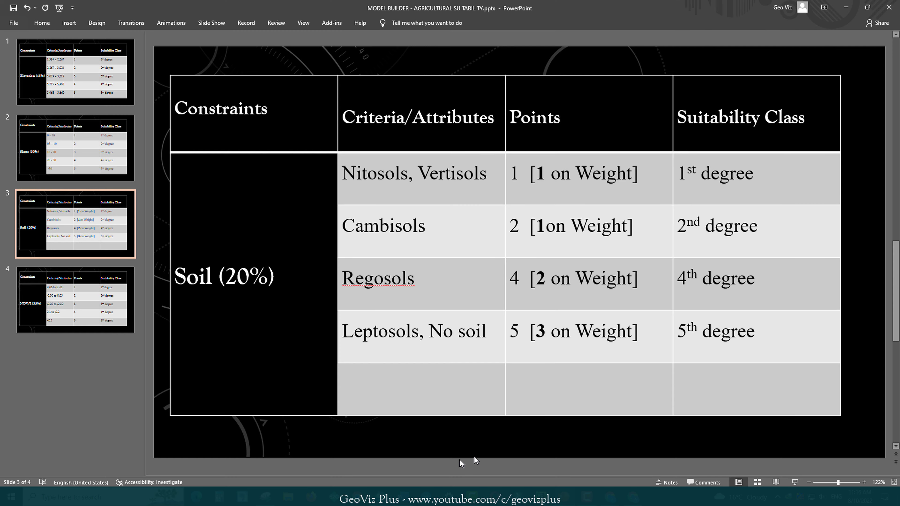
pyautogui.hotkey('alt', 'Tab')
pyautogui.scroll(-1, 464, 223)
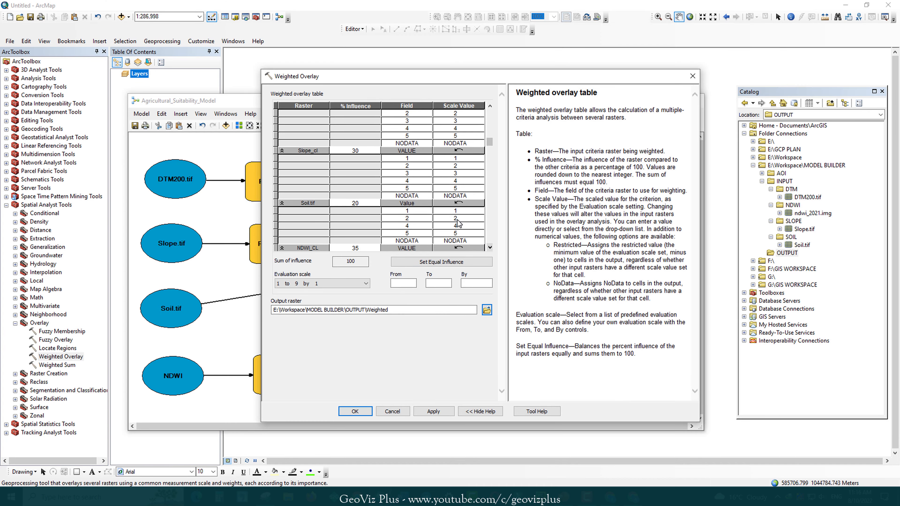
pyautogui.click(463, 220)
pyautogui.write('1')
pyautogui.click(459, 227)
pyautogui.click(457, 234)
pyautogui.write('3')
pyautogui.click(356, 411)
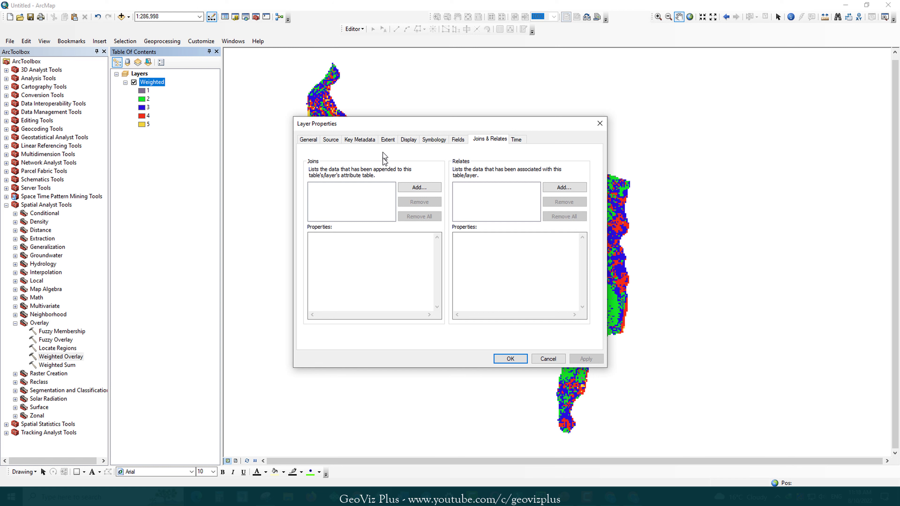
# Symbolize the Weighted layer's unique values with the pink-to-green color scheme, reversed so value 1 is dark green and value 5 magenta.
pyautogui.click(434, 139)
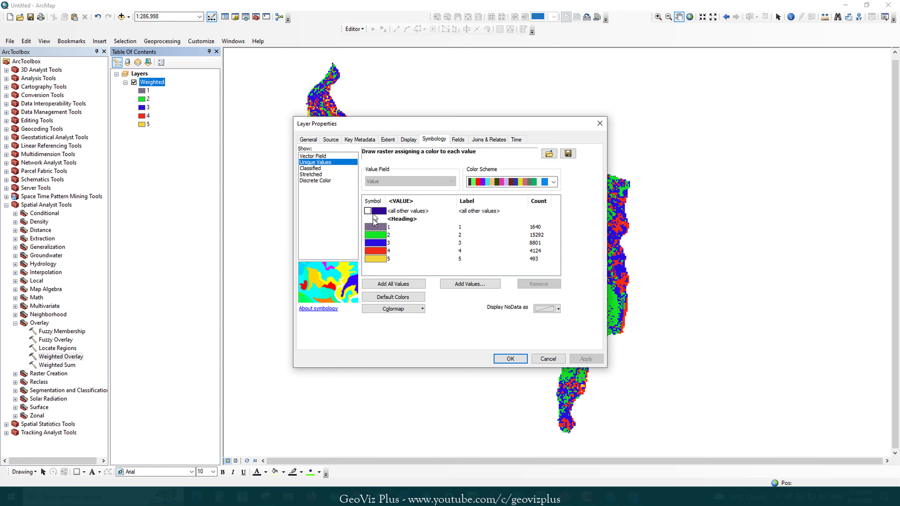
pyautogui.click(497, 182)
pyautogui.click(529, 310)
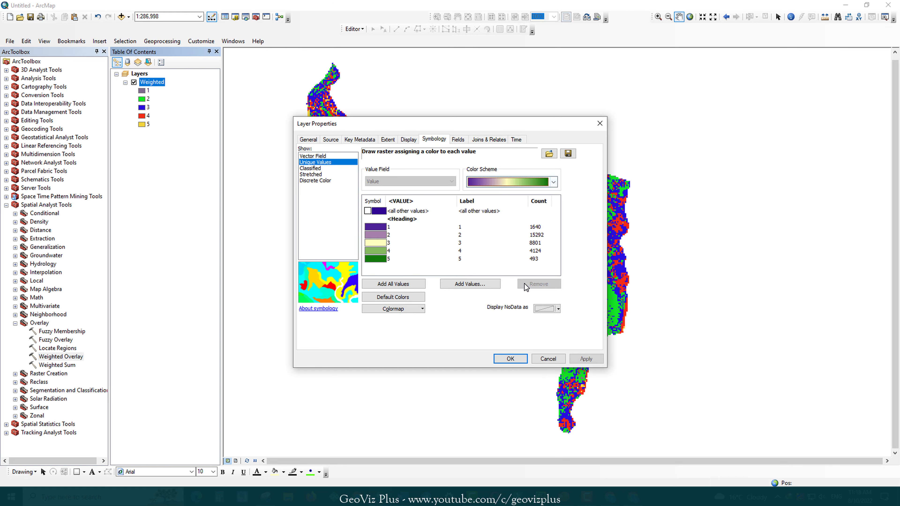
pyautogui.moveTo(486, 130); pyautogui.dragTo(461, 129)
pyautogui.click(477, 188)
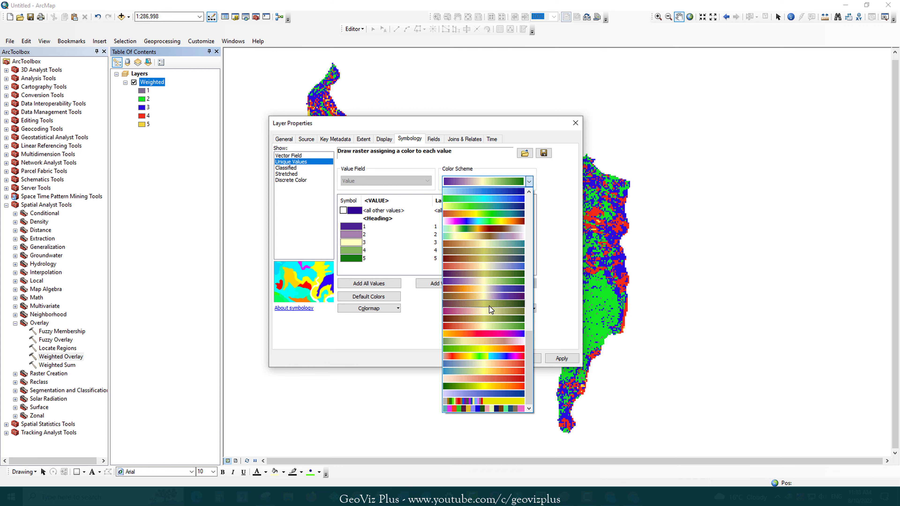
pyautogui.click(482, 308)
pyautogui.click(349, 202)
pyautogui.click(369, 209)
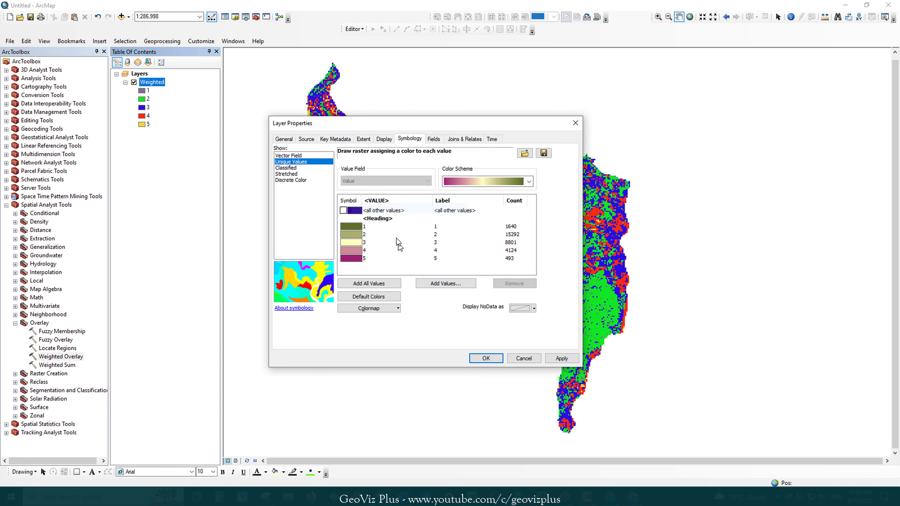
pyautogui.click(404, 259)
pyautogui.click(561, 358)
pyautogui.moveTo(475, 134); pyautogui.dragTo(422, 140)
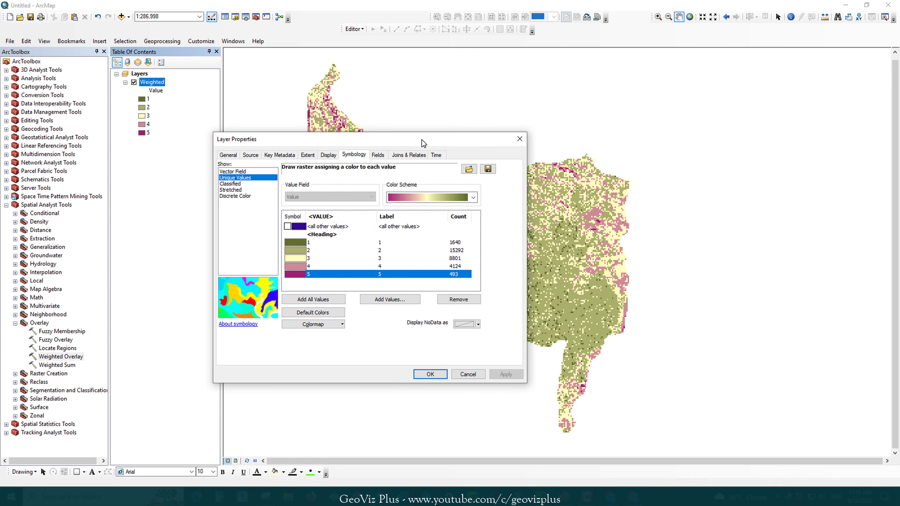
pyautogui.click(441, 376)
# Relabel the Weighted layer's first two legend classes as "1. Highly Suitable" and "2. Moderately Suitable".
pyautogui.click(151, 99)
pyautogui.click(151, 99)
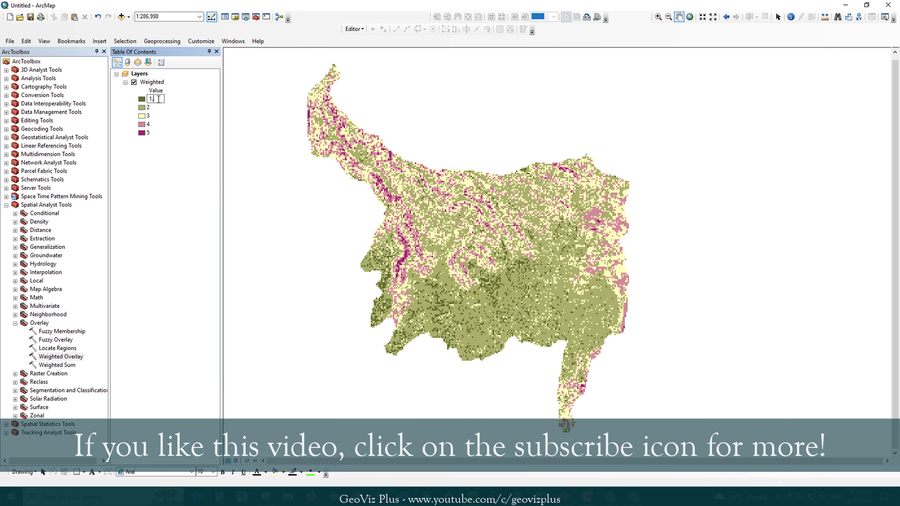
pyautogui.write('1. Highly Suitable')
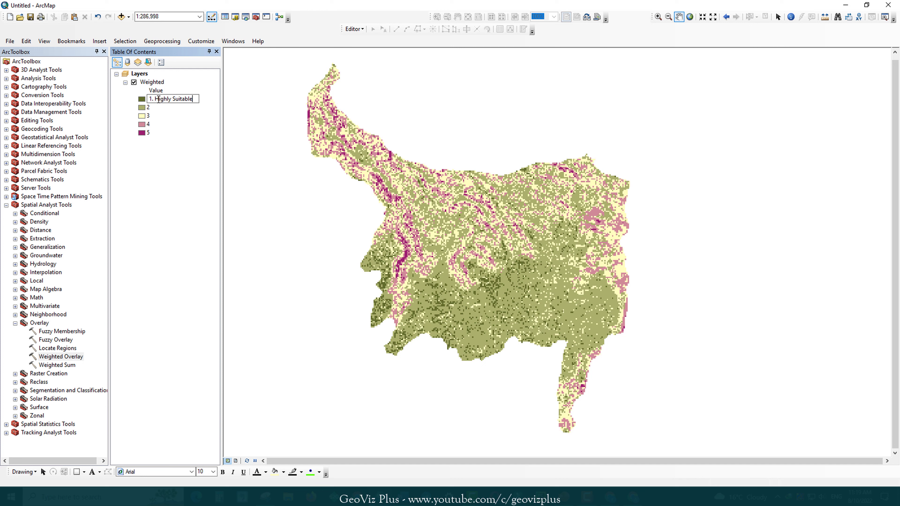
pyautogui.press('Return')
pyautogui.click(148, 107)
pyautogui.click(152, 108)
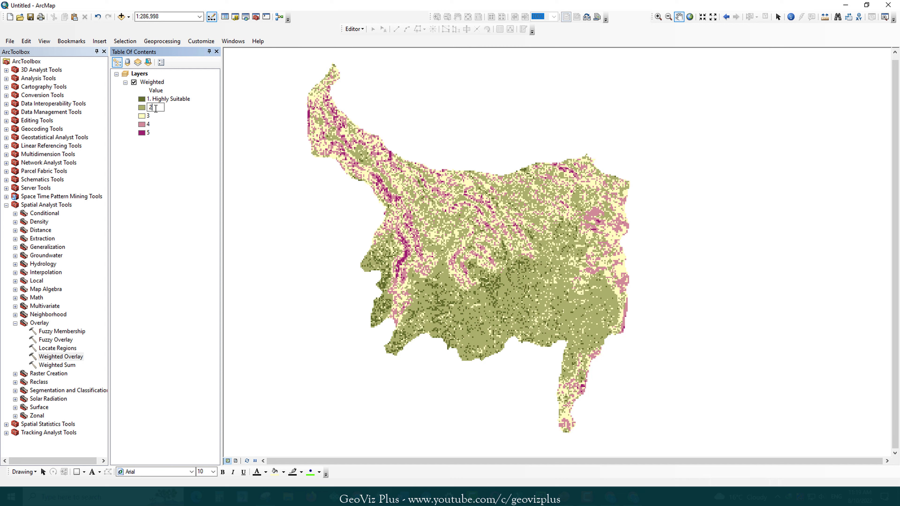
pyautogui.write('2. Moderately Suitable')
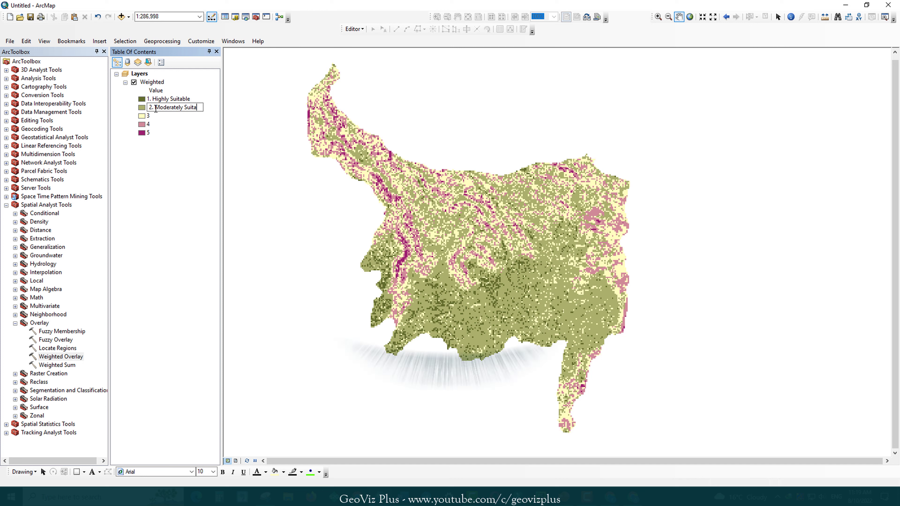
pyautogui.press('Return')
# Relabel the remaining three legend classes as "3. Mildly Suitable", "4. Less Suitable" and "5. Not Suitable".
pyautogui.click(148, 116)
pyautogui.click(155, 116)
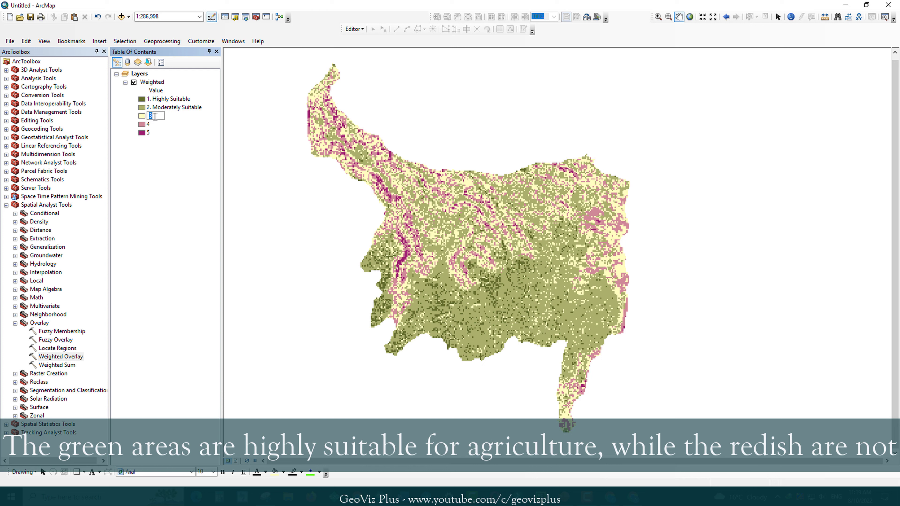
pyautogui.write('. Mildly ')
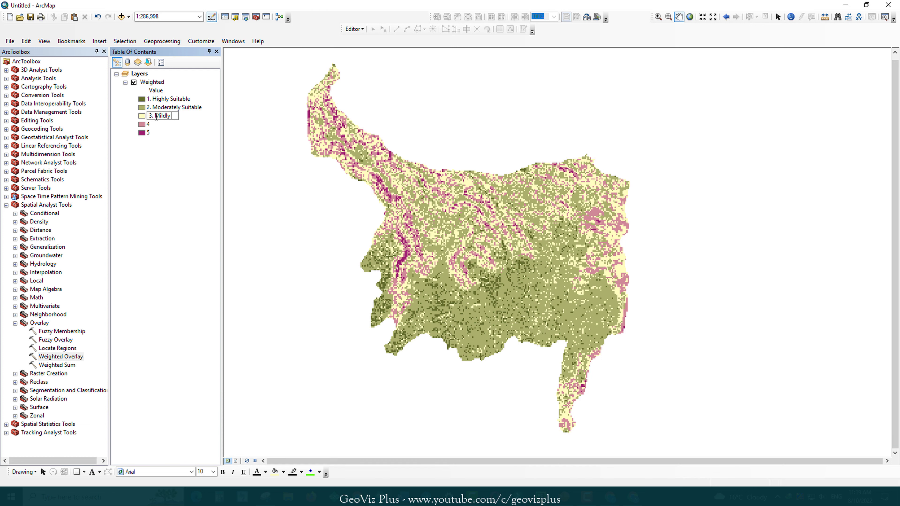
pyautogui.write('Suitable')
pyautogui.press('Return')
pyautogui.click(149, 124)
pyautogui.write('4. Less Suitable')
pyautogui.press('Return')
pyautogui.click(148, 133)
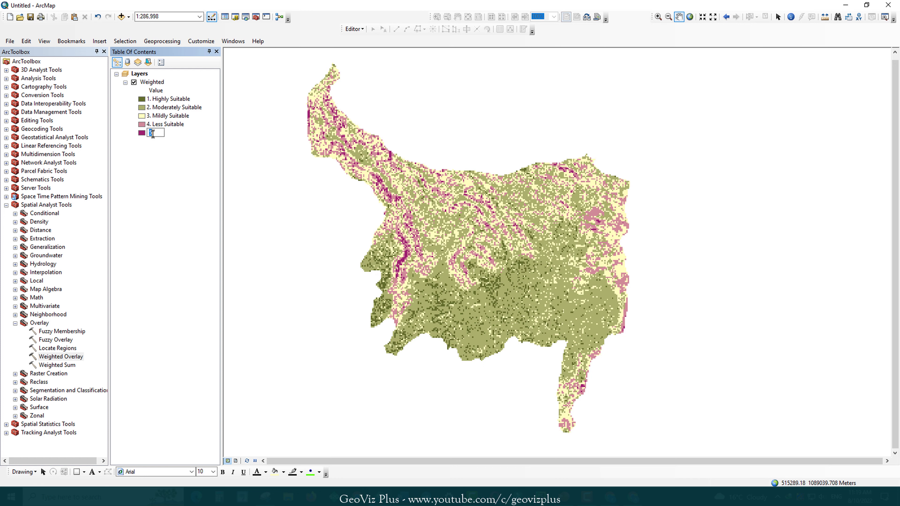
pyautogui.write('5. Not Suitable')
pyautogui.press('Return')
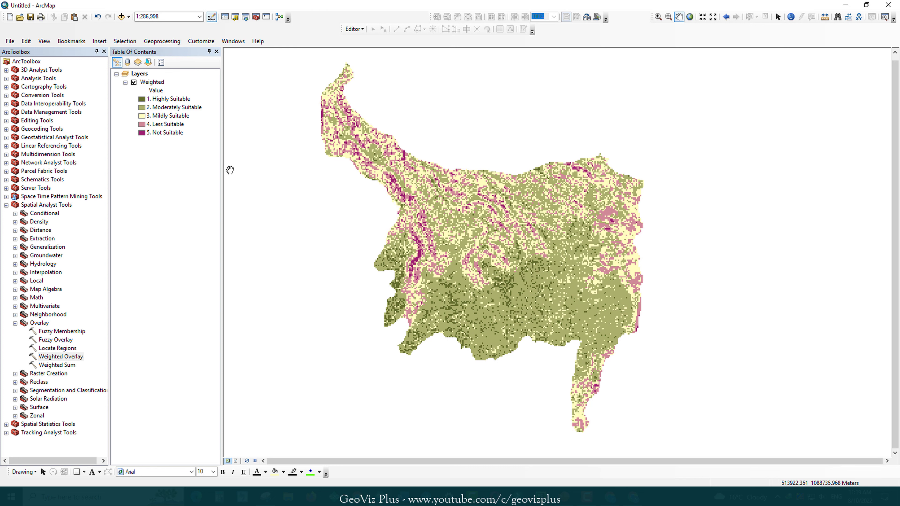
pyautogui.moveTo(222, 168); pyautogui.dragTo(244, 168)
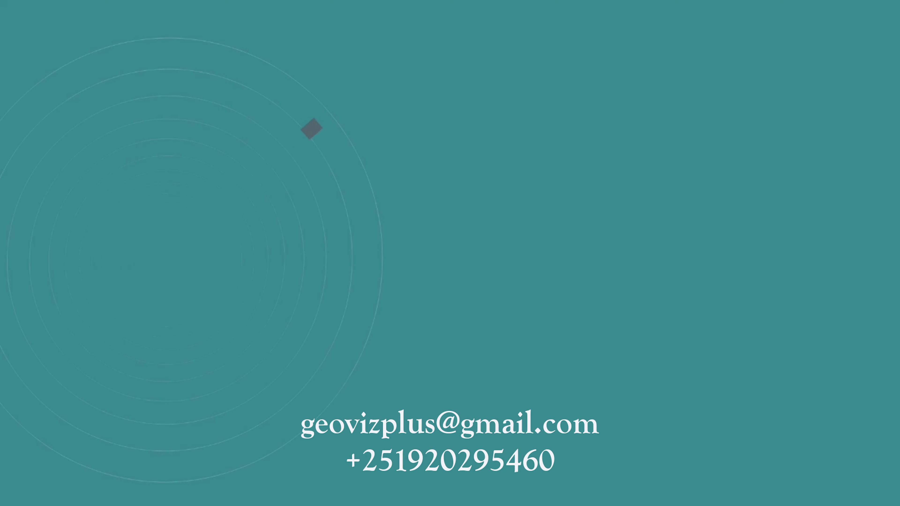